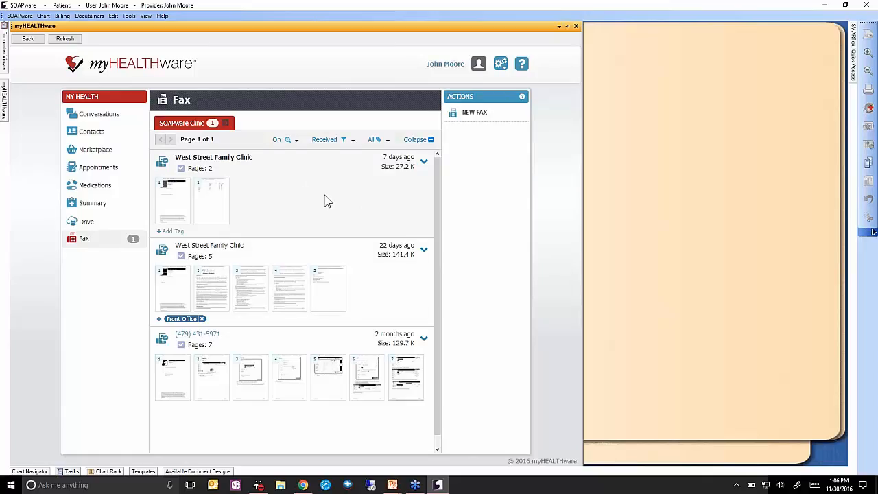
left_click(351, 140)
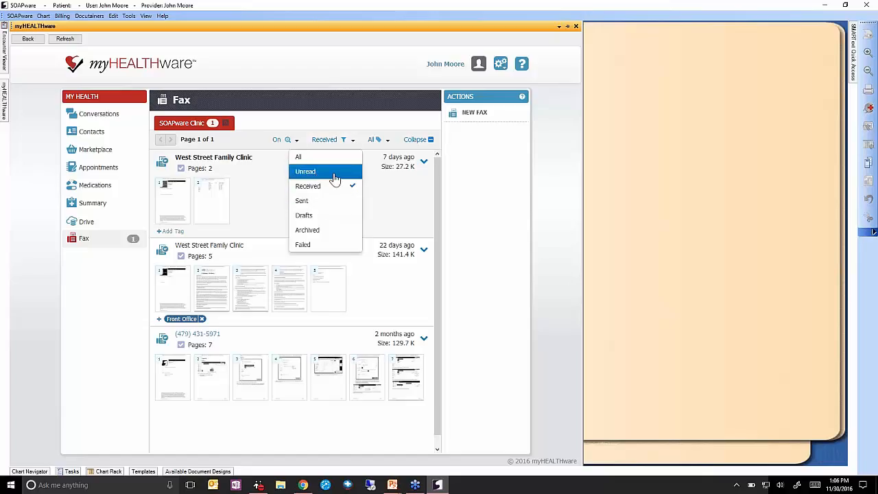
left_click(333, 173)
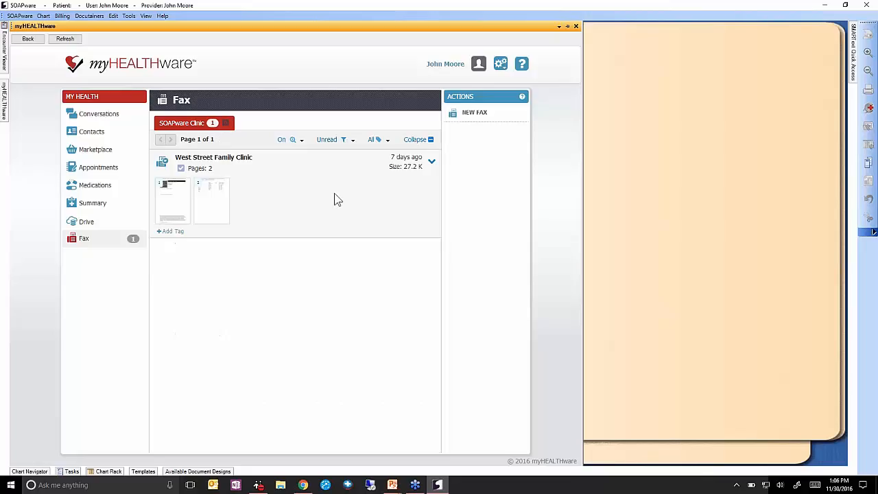
left_click(347, 144)
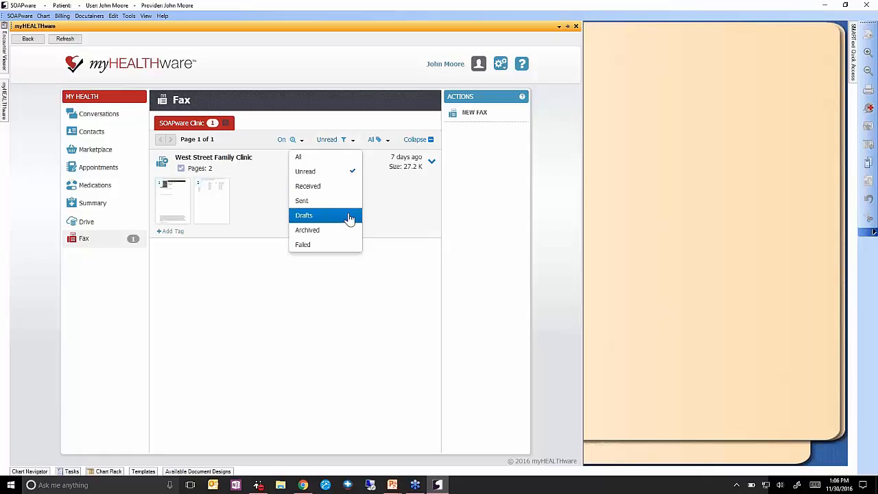
left_click(340, 160)
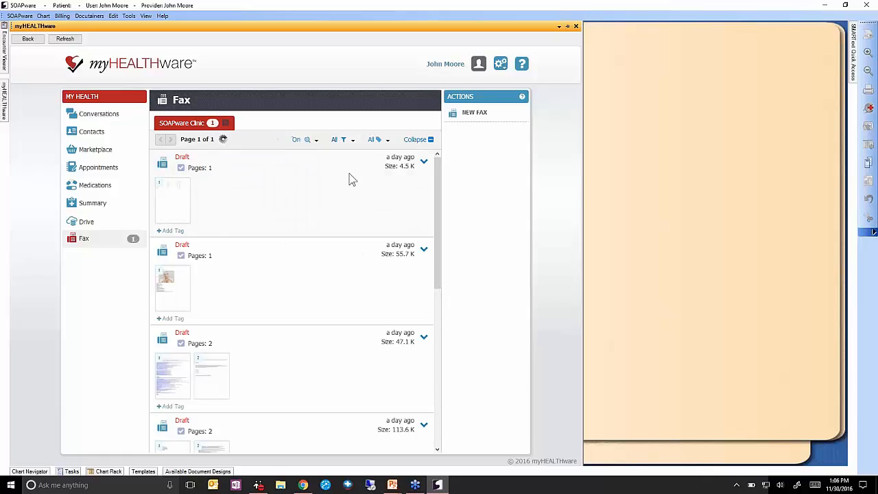
mouse_move(438, 173)
left_mouse_down()
mouse_move(434, 392)
mouse_move(432, 162)
left_mouse_up()
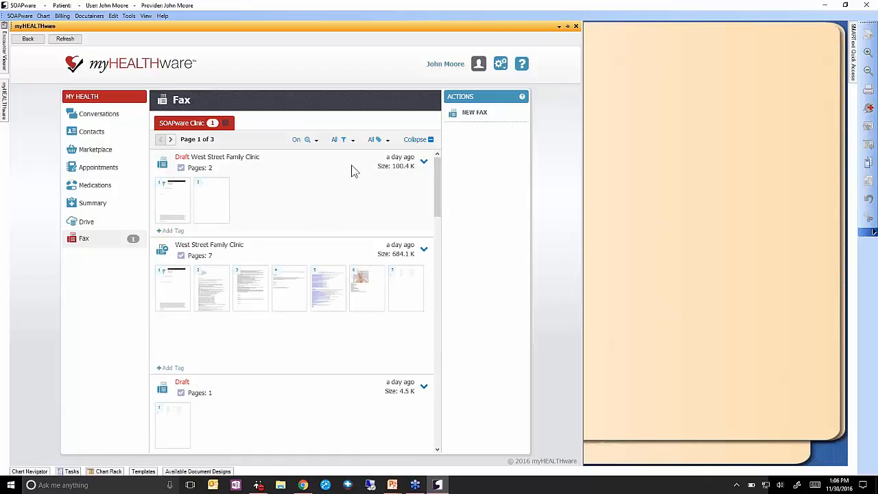
left_click(351, 140)
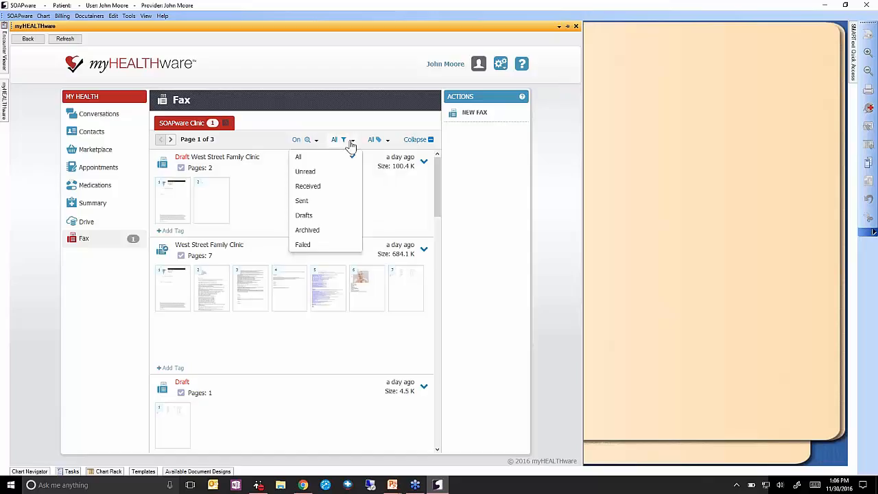
left_click(351, 217)
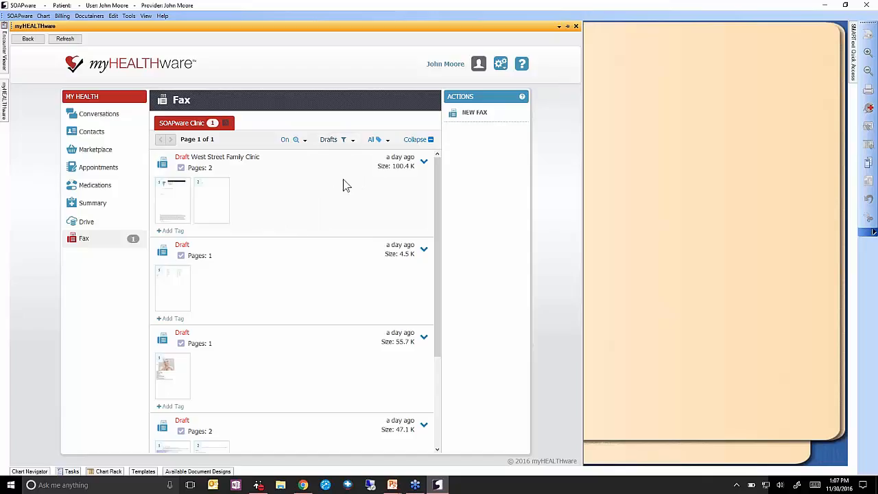
left_click(352, 141)
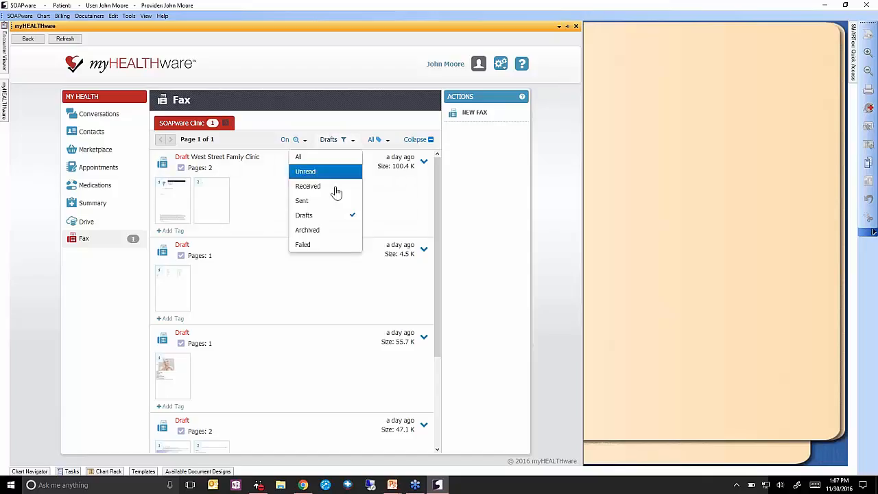
left_click(351, 232)
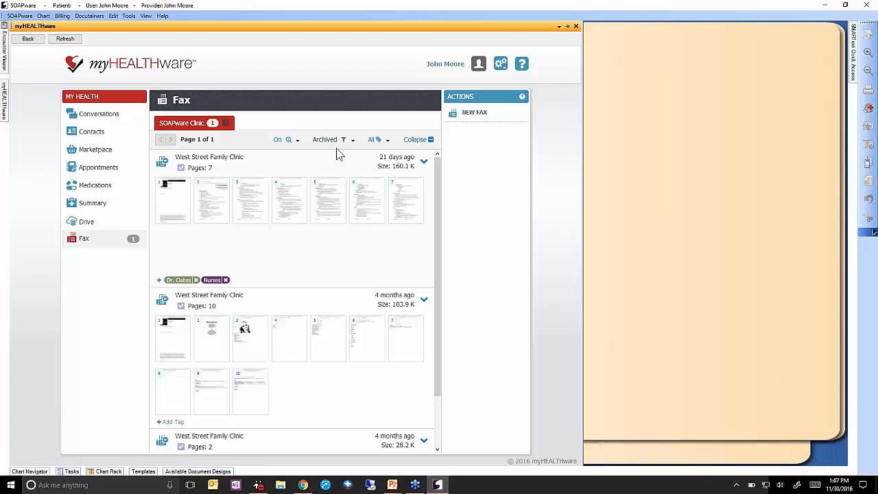
left_click(338, 140)
left_click(333, 247)
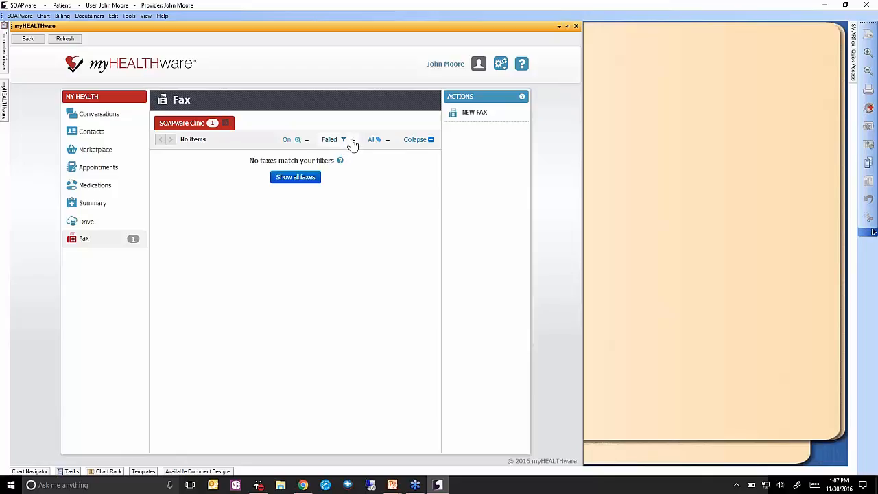
left_click(352, 141)
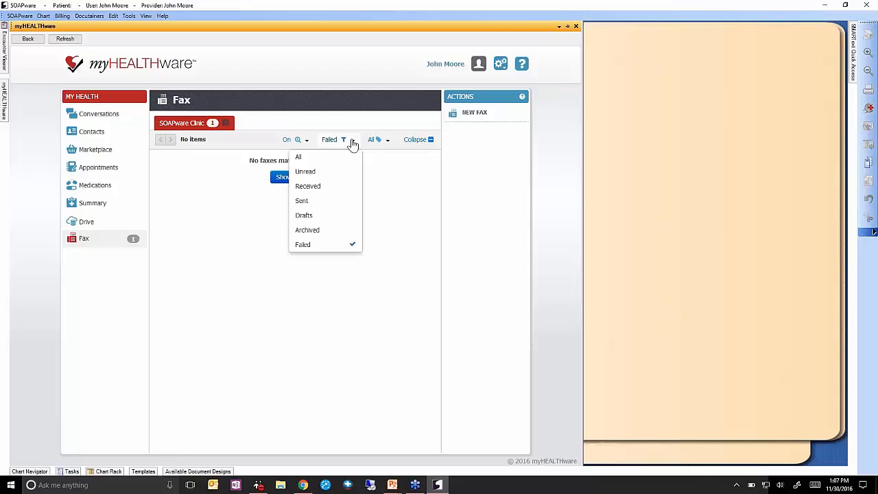
left_click(354, 190)
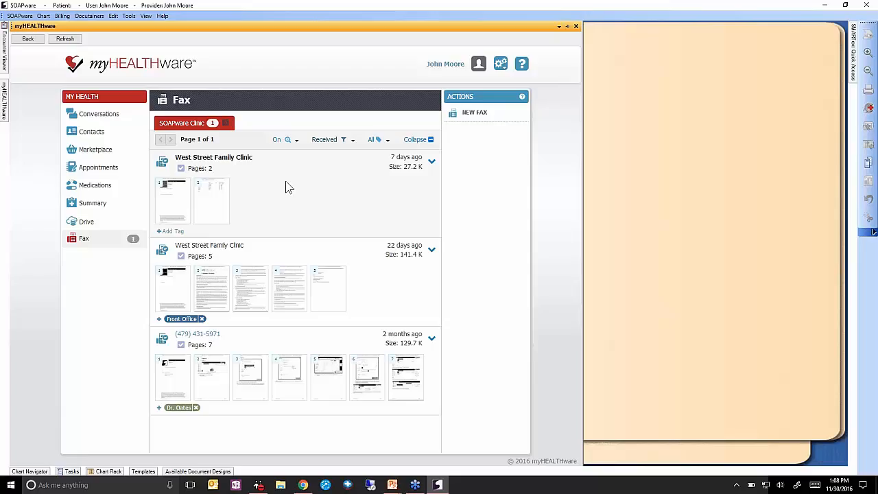
Select the 2-page West Street Family Clinic fax so View, Mark as Read, Edit and Archive appear.
left_click(284, 195)
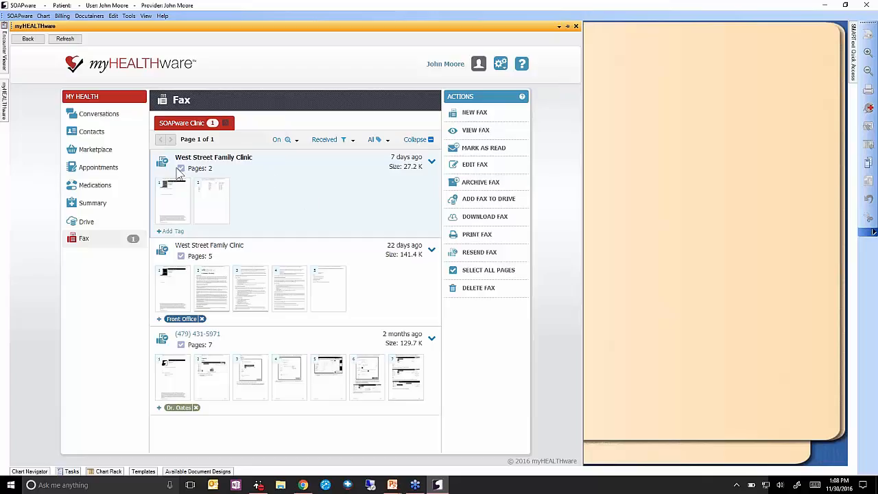
mouse_move(230, 162)
left_click(204, 342)
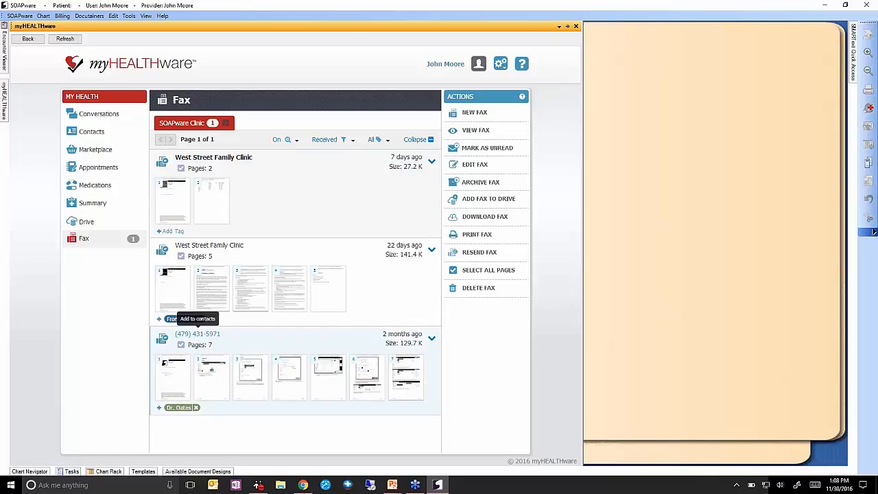
left_click(264, 171)
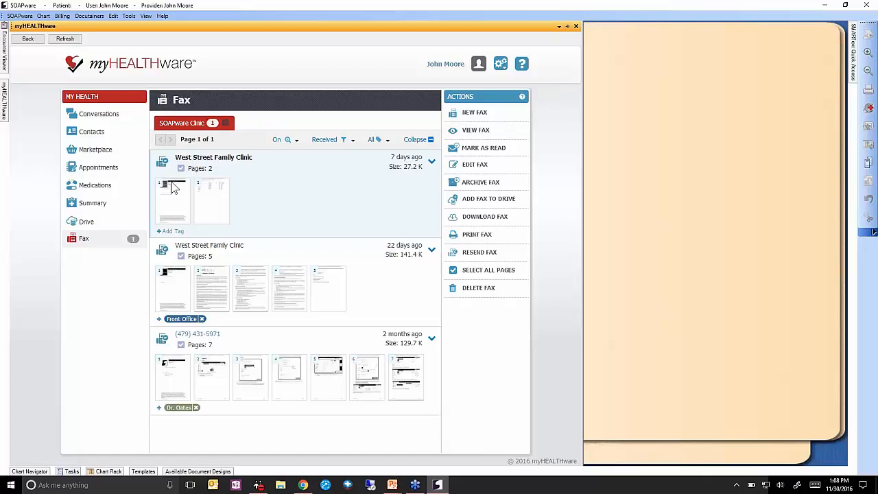
mouse_move(172, 197)
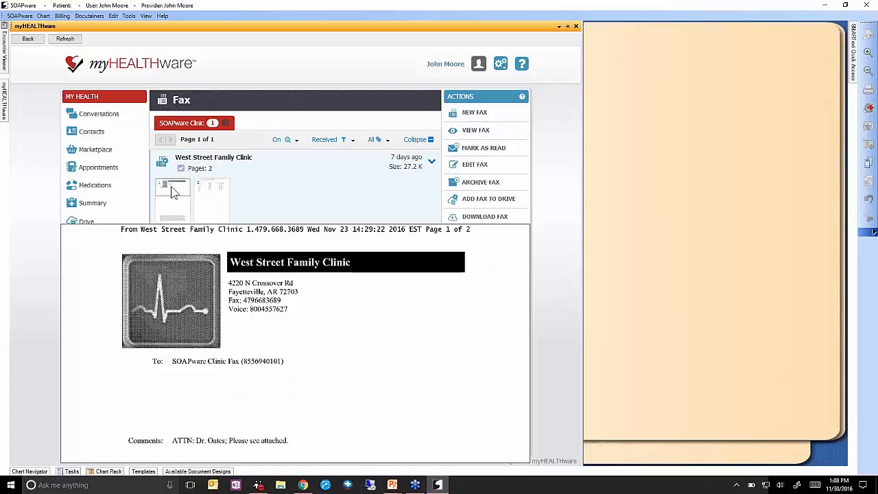
mouse_move(214, 192)
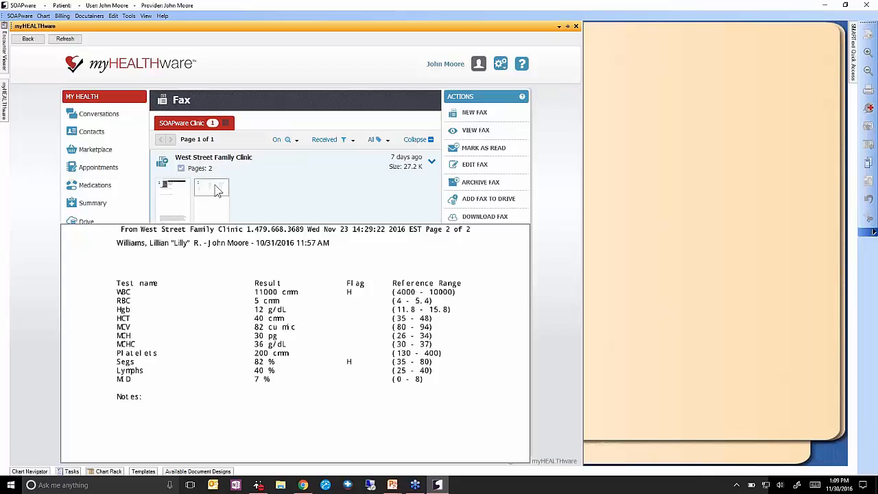
Change the fax page preview setting from Off to Delay, then reselect the first received fax.
left_click(288, 140)
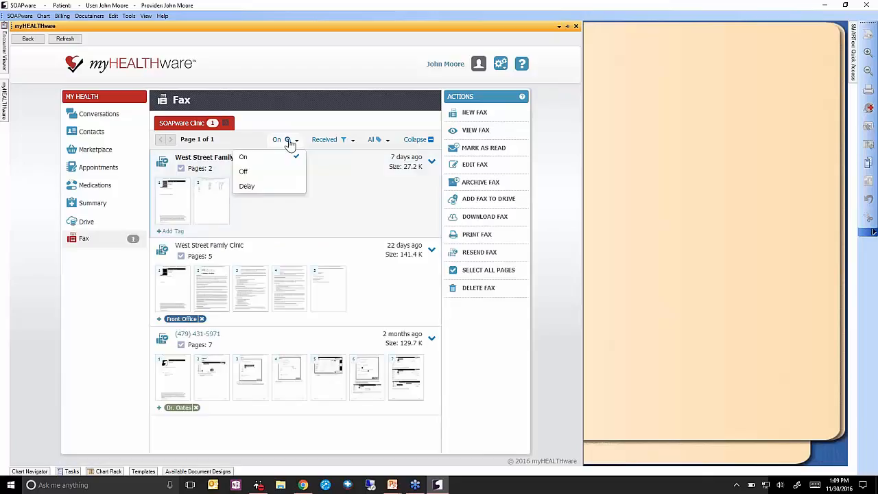
left_click(273, 171)
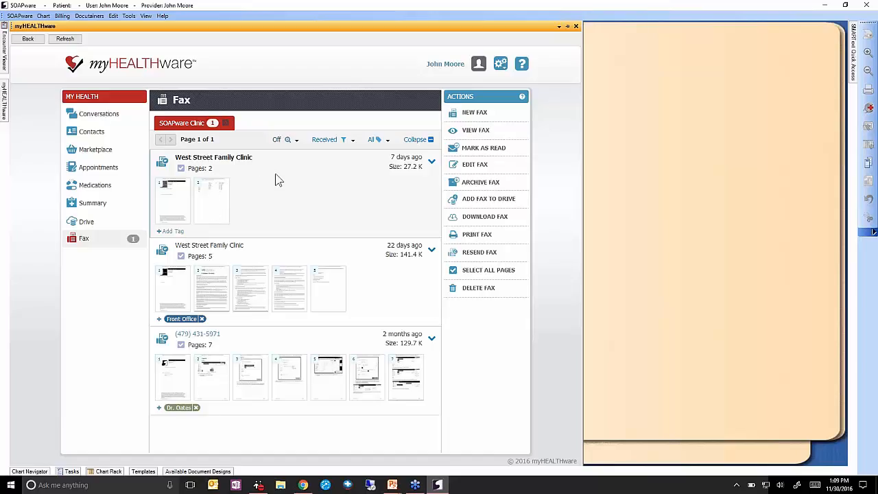
left_click(291, 140)
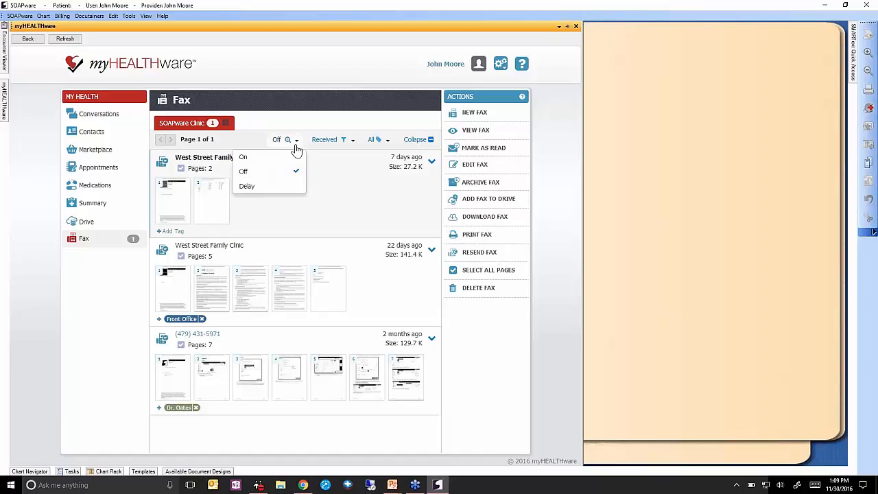
left_click(284, 187)
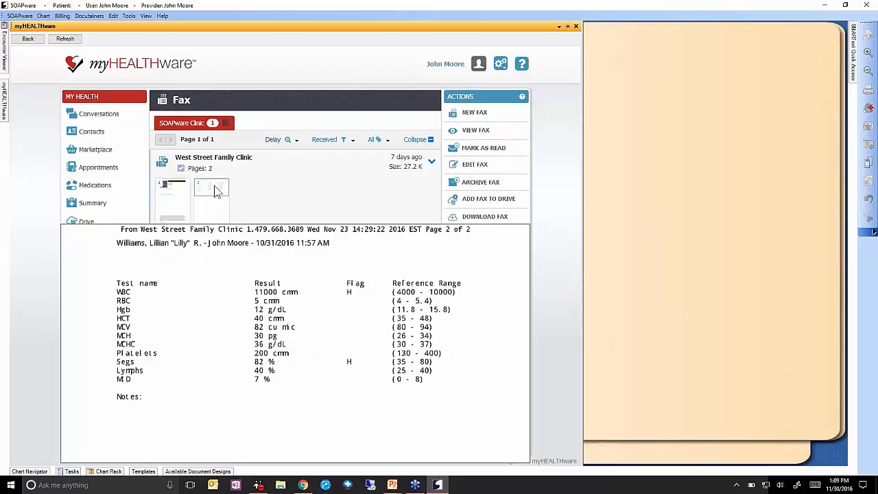
mouse_move(211, 192)
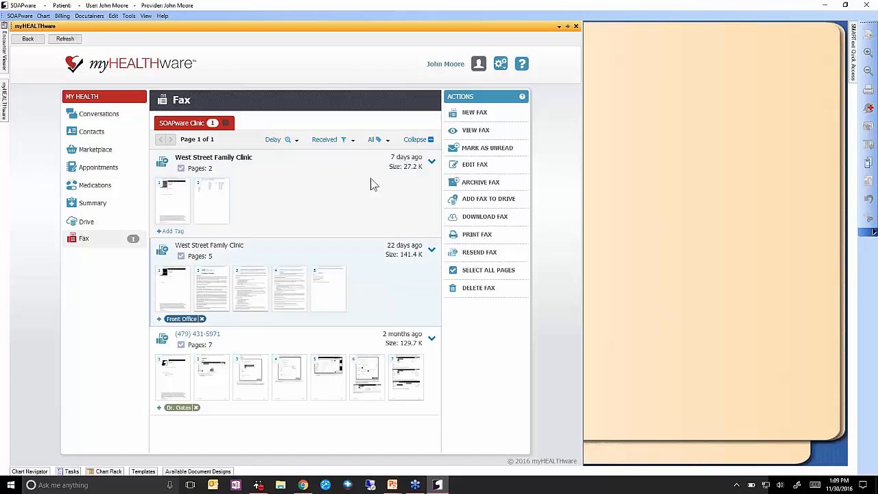
left_click(376, 271)
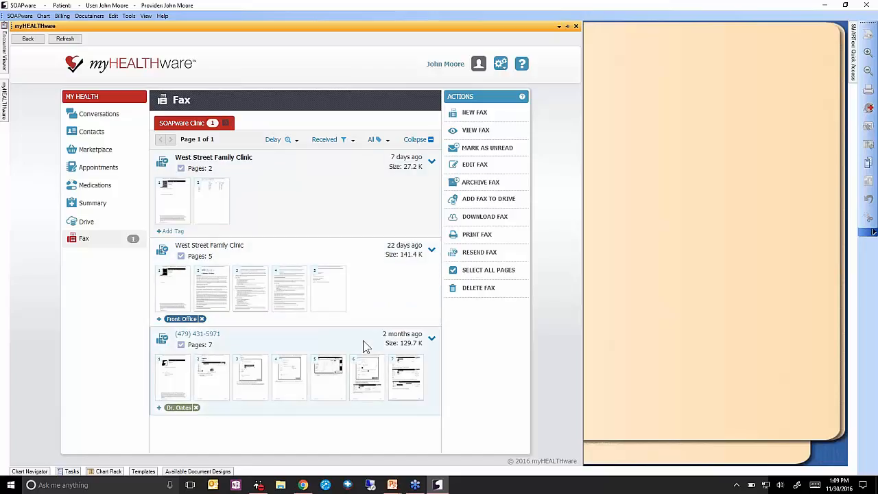
left_click(365, 189)
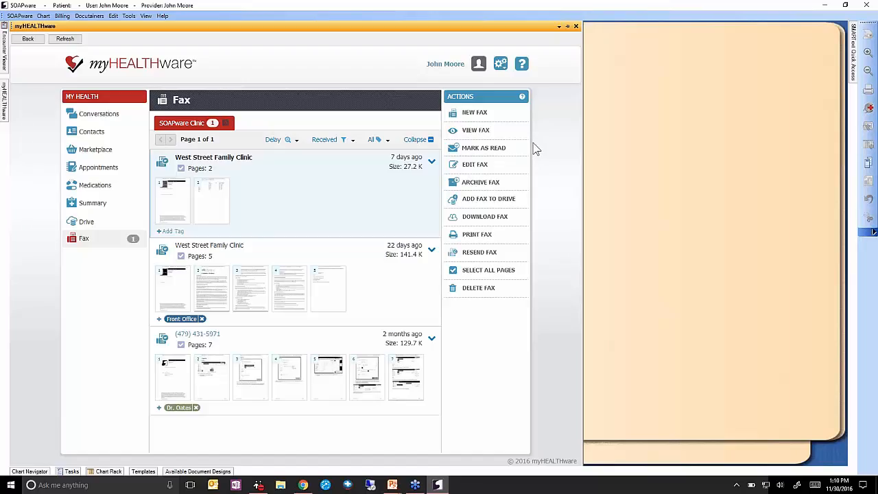
View the first West Street Family Clinic fax in the full viewer, then return to the list.
left_click(494, 132)
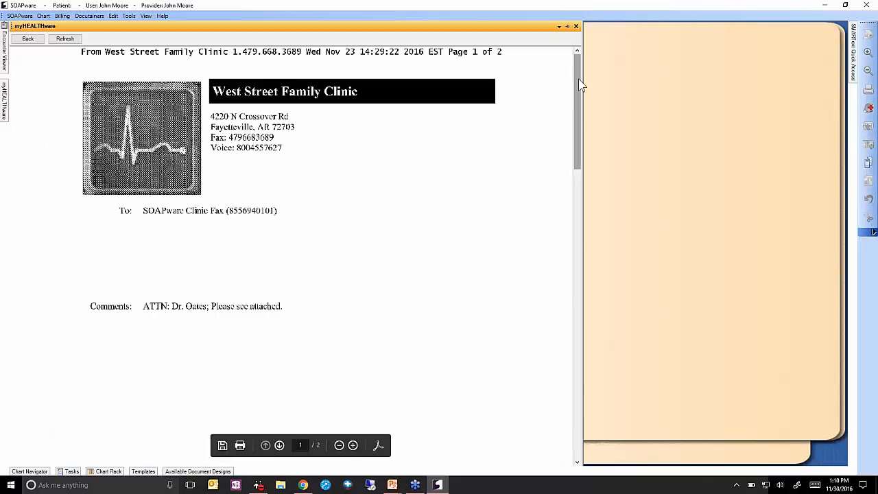
left_click_drag(578, 96, 576, 66)
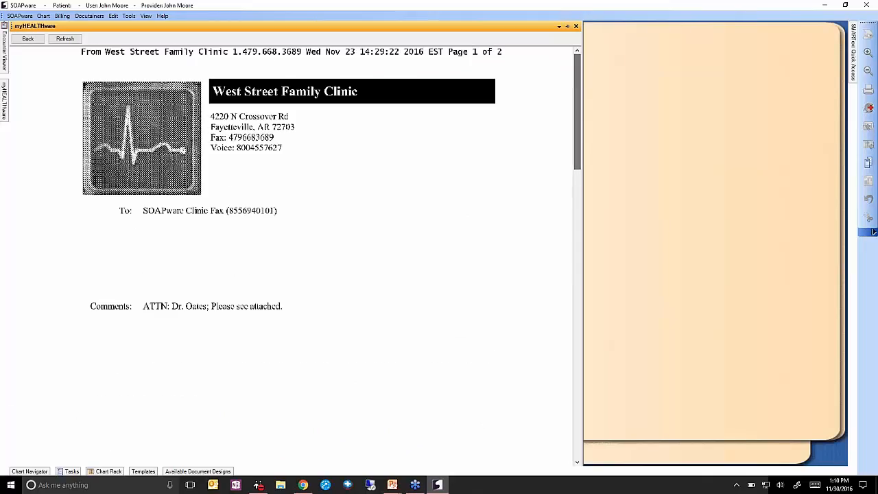
left_click(27, 40)
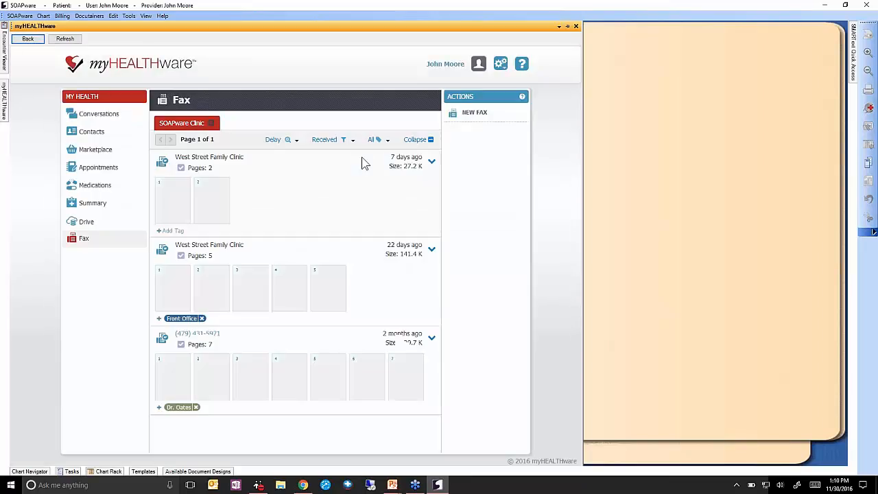
Mark the first received fax as unread, then as read again.
left_click(324, 190)
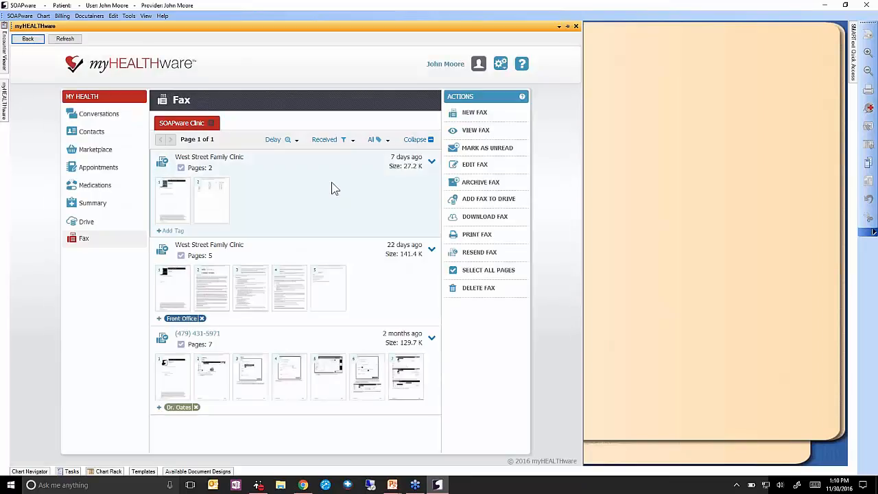
left_click(513, 151)
left_click(513, 152)
Open the fax for editing, go to page 2, and zoom to 60% on the lab results.
left_click(478, 169)
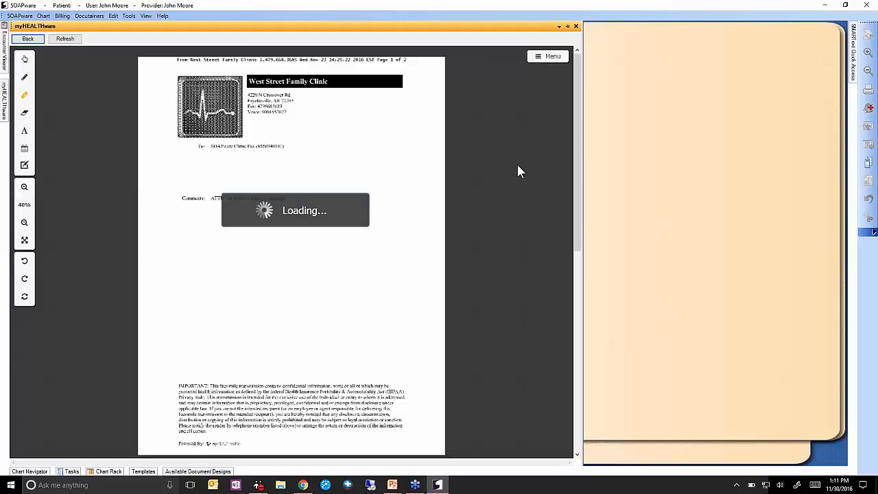
left_click_drag(578, 120, 593, 83)
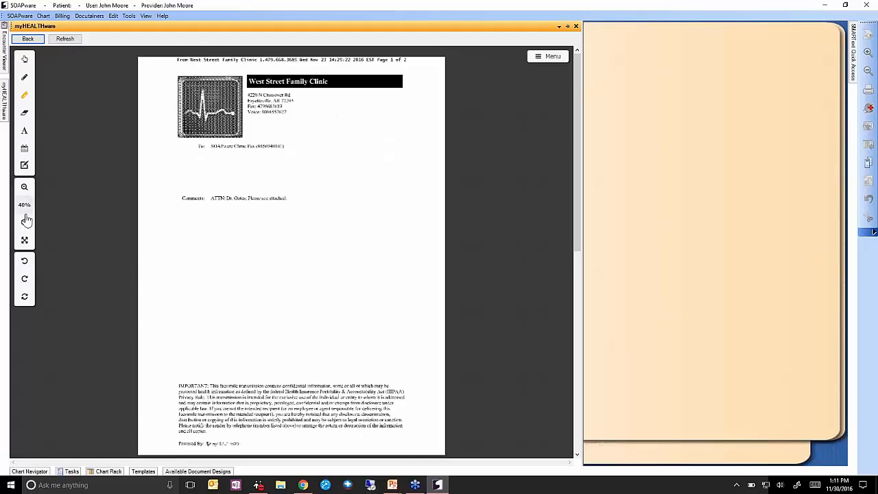
left_click(24, 189)
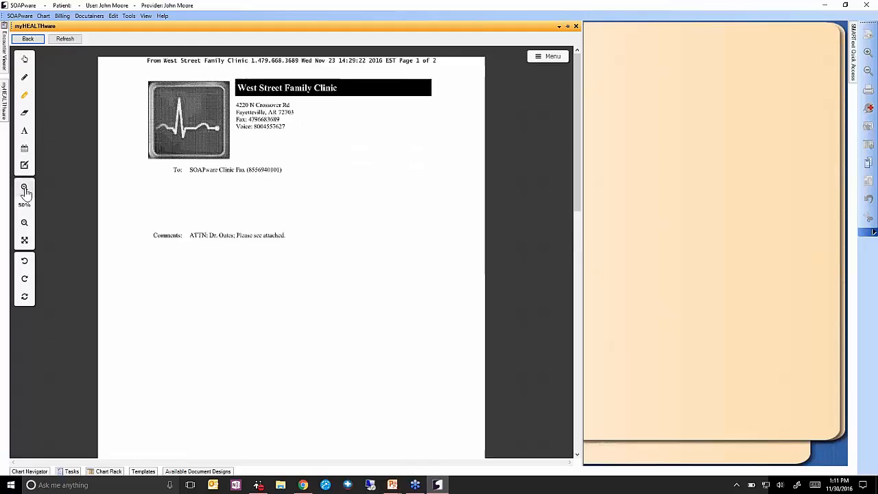
left_click(24, 190)
left_click(24, 189)
left_click(24, 221)
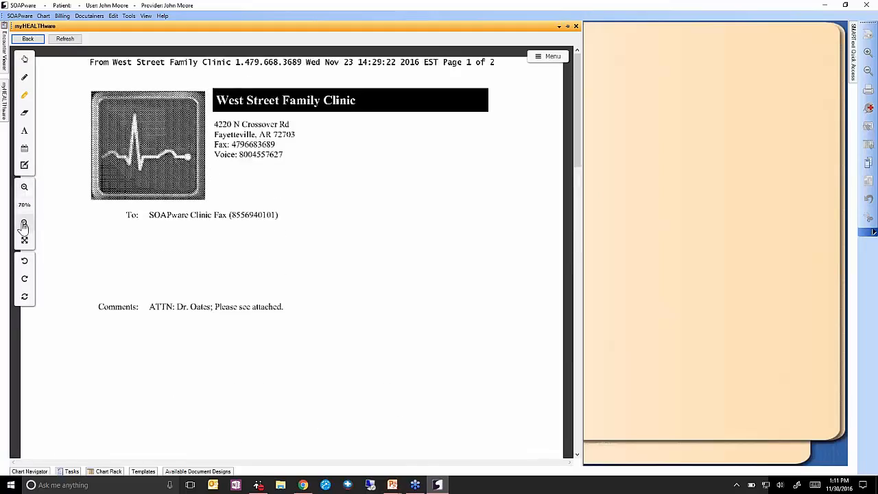
left_click_drag(577, 102, 583, 305)
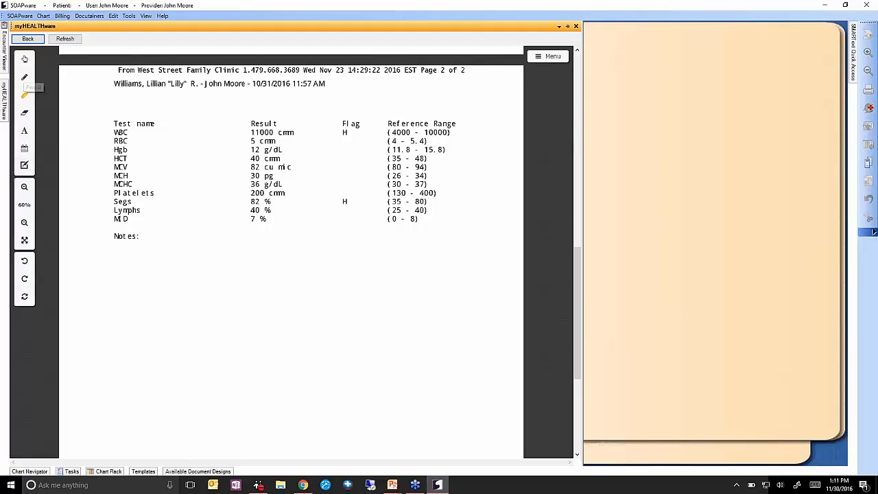
With the black Pen, circle the Notes: label and underline the MID result 7 %.
left_click(26, 80)
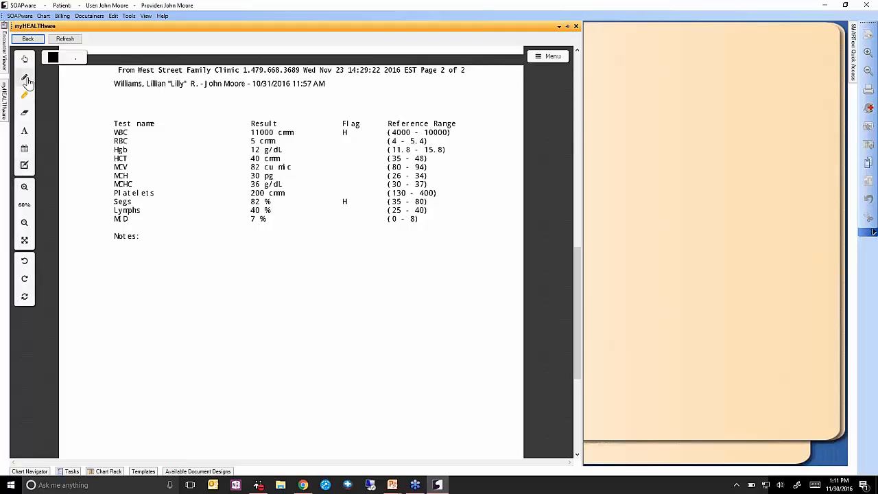
left_click(52, 59)
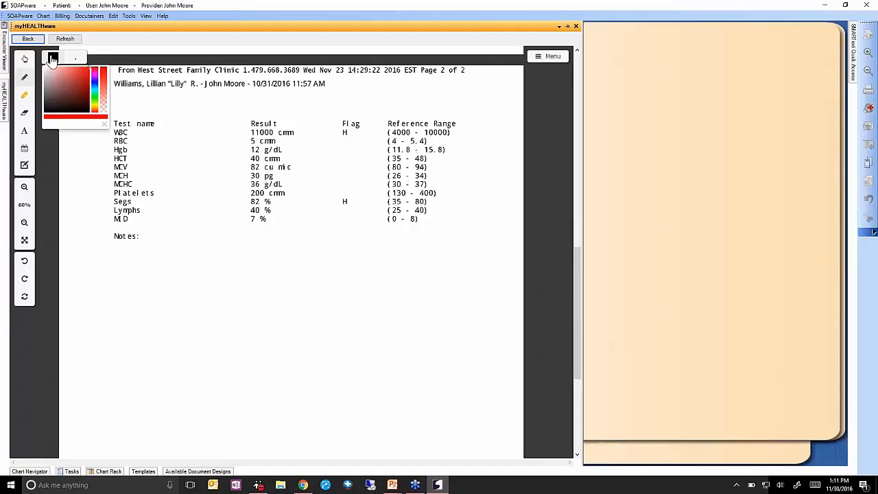
left_click(52, 59)
left_click(52, 59)
left_click(76, 59)
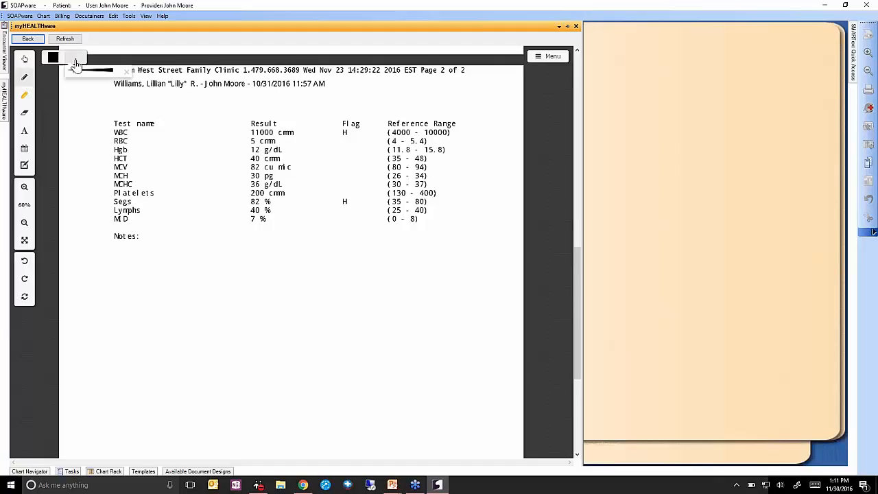
mouse_move(142, 231)
left_mouse_down()
mouse_move(104, 233)
mouse_move(154, 242)
mouse_move(141, 233)
left_mouse_up()
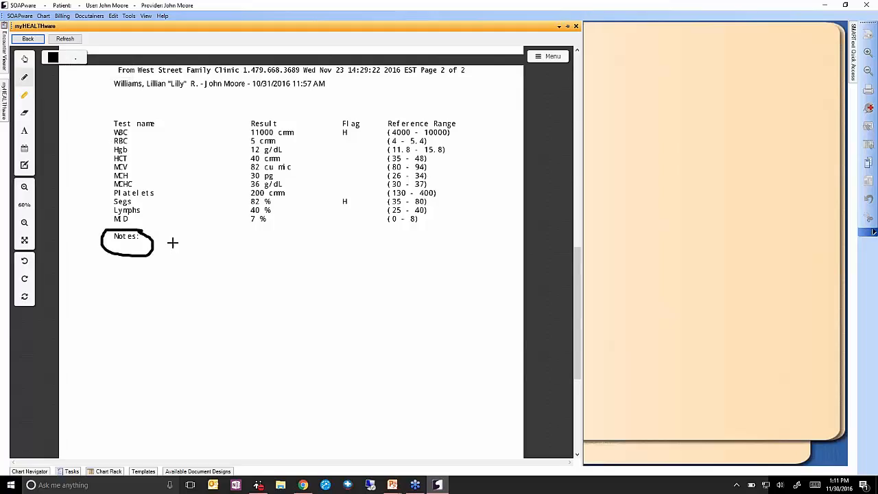
left_click_drag(241, 222, 282, 224)
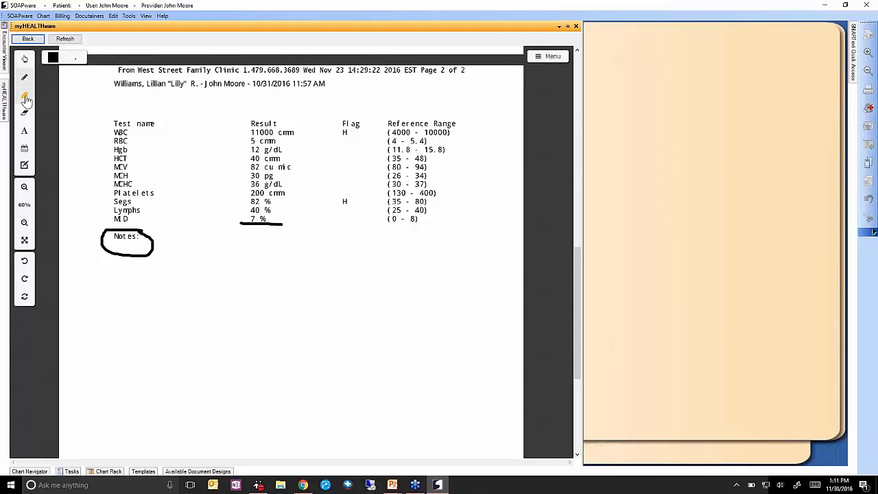
left_click(26, 98)
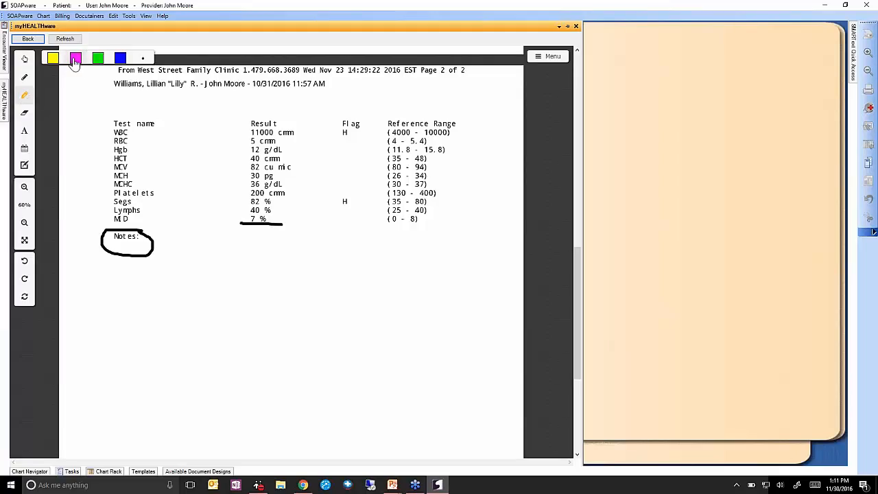
Highlight the WBC result 11000 cmm in magenta with a thicker highlighter stroke.
left_click(142, 60)
left_click(171, 70)
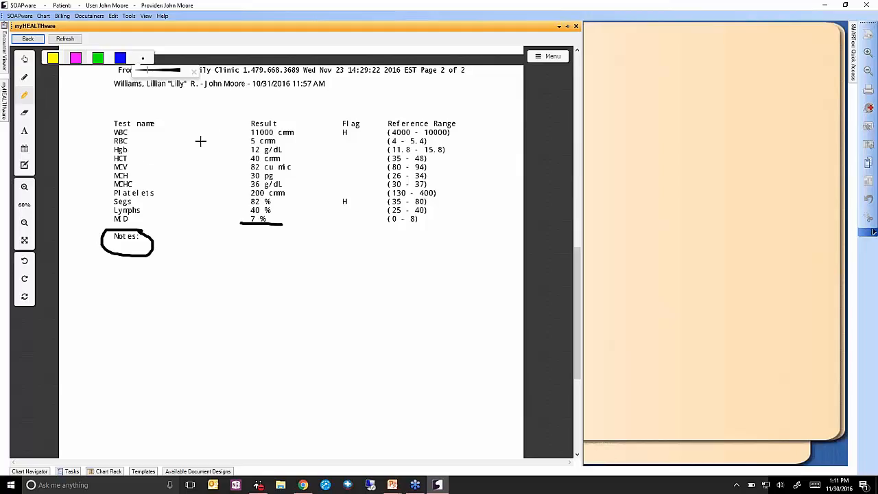
left_click_drag(240, 133, 292, 138)
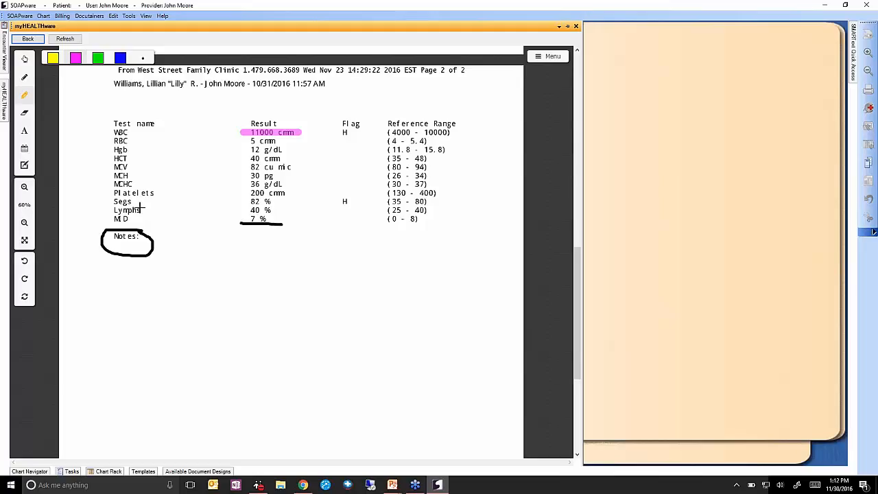
Erase the Notes: label and the black circle around it.
left_click(25, 113)
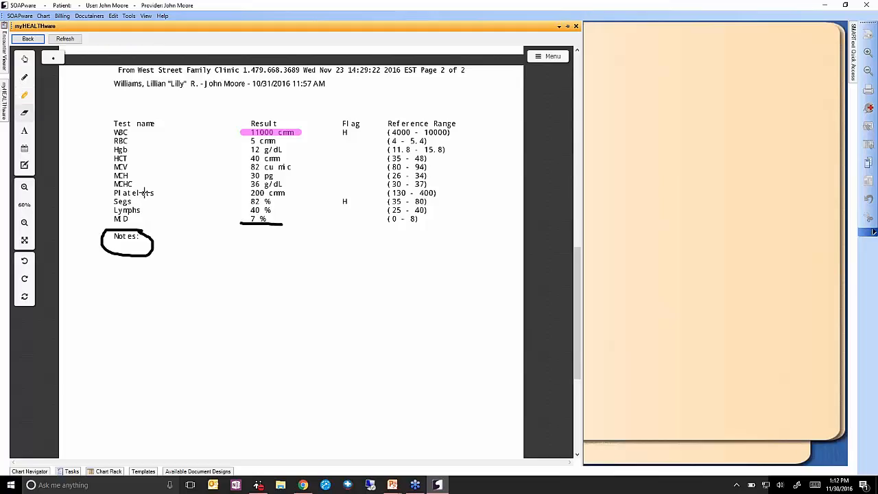
left_click(53, 57)
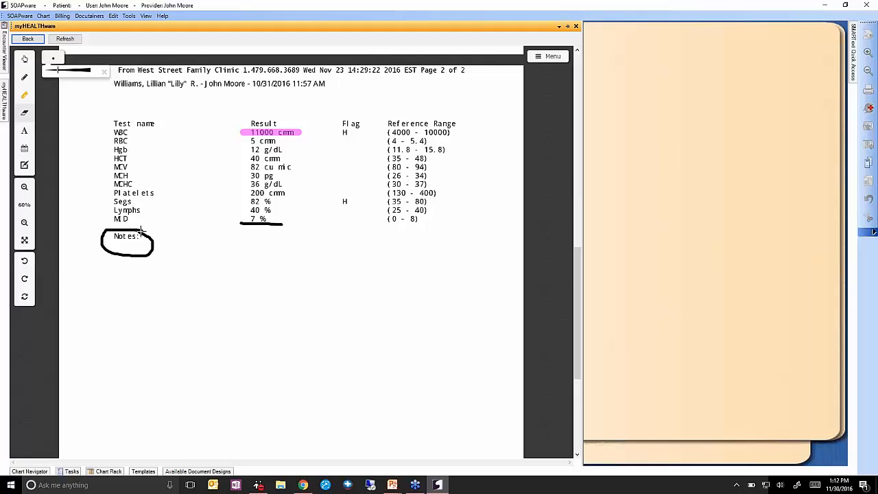
mouse_move(141, 231)
left_mouse_down()
mouse_move(107, 232)
mouse_move(108, 245)
mouse_move(137, 255)
mouse_move(142, 238)
mouse_move(100, 237)
mouse_move(109, 250)
left_mouse_up()
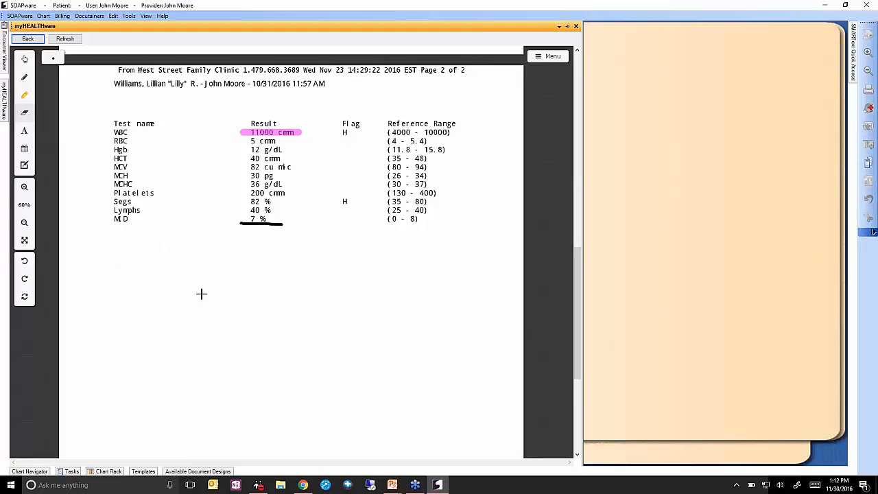
Add the comment 'My comments go here' below the lab results in Arial size 26, black.
left_click(25, 131)
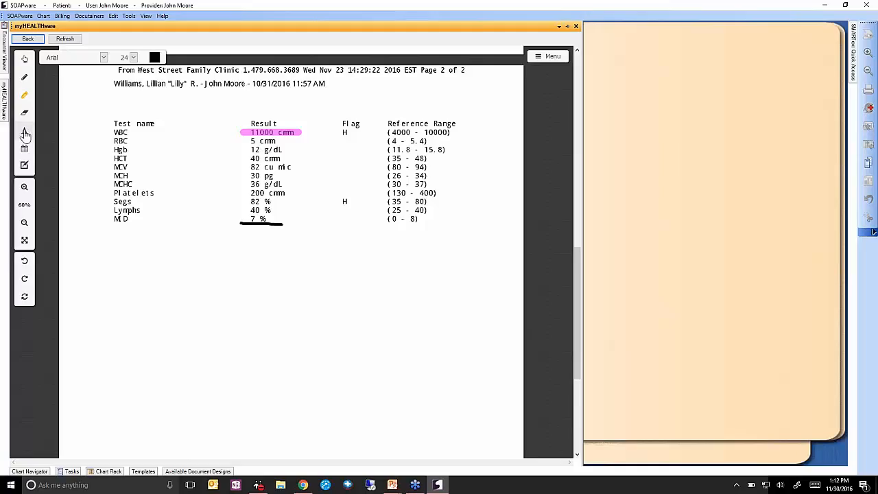
left_click(104, 57)
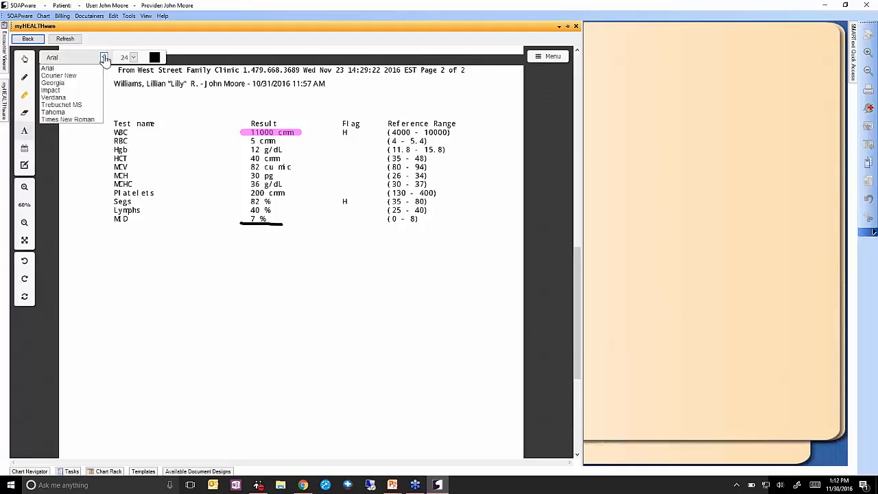
left_click(125, 57)
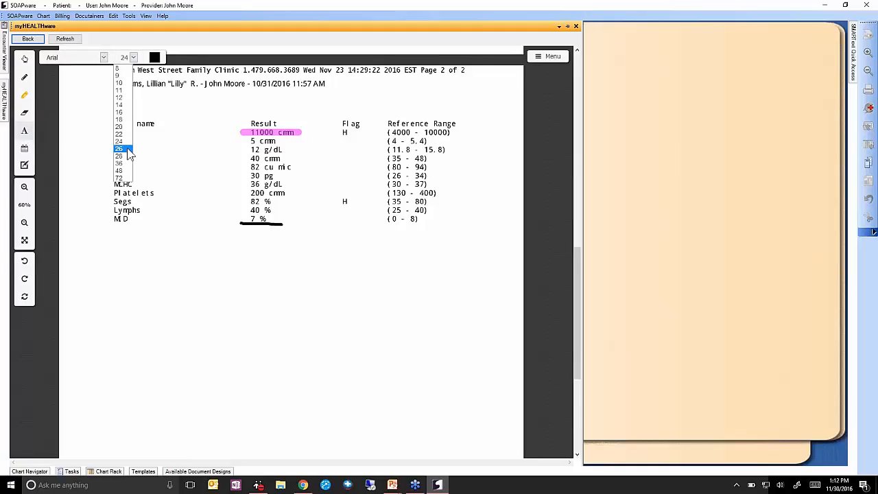
left_click(120, 147)
left_click(155, 57)
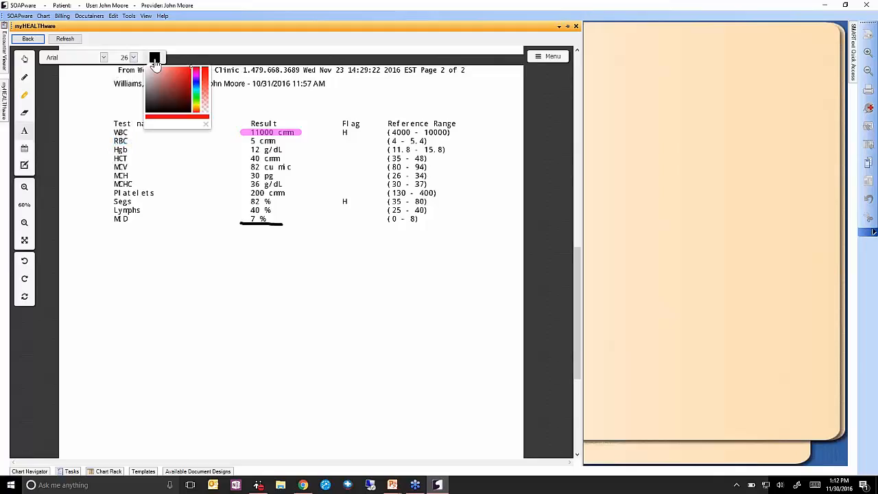
left_click(146, 248)
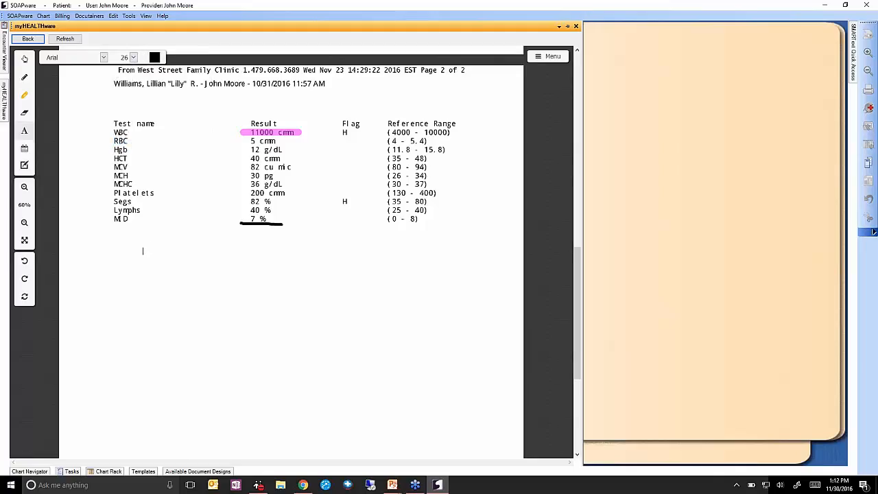
type("My comments go here")
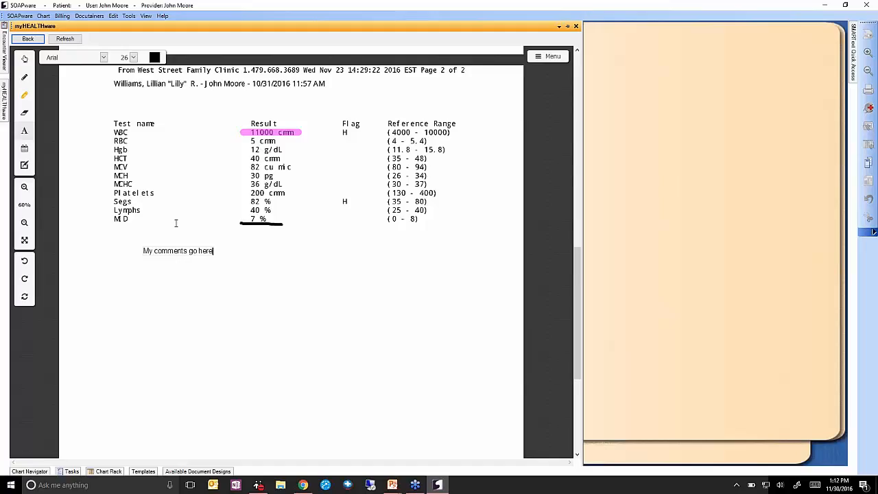
type("fsjkahfsdjdflksajf")
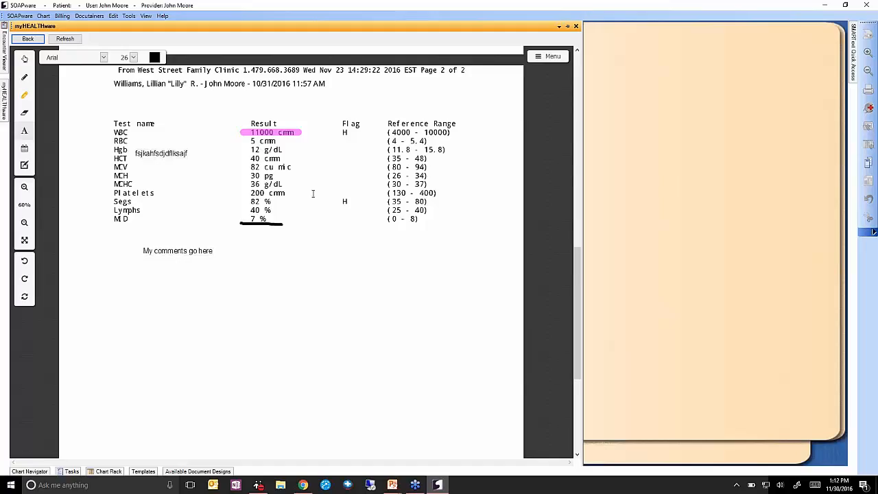
type("fnsklnfsflksd")
left_click(24, 149)
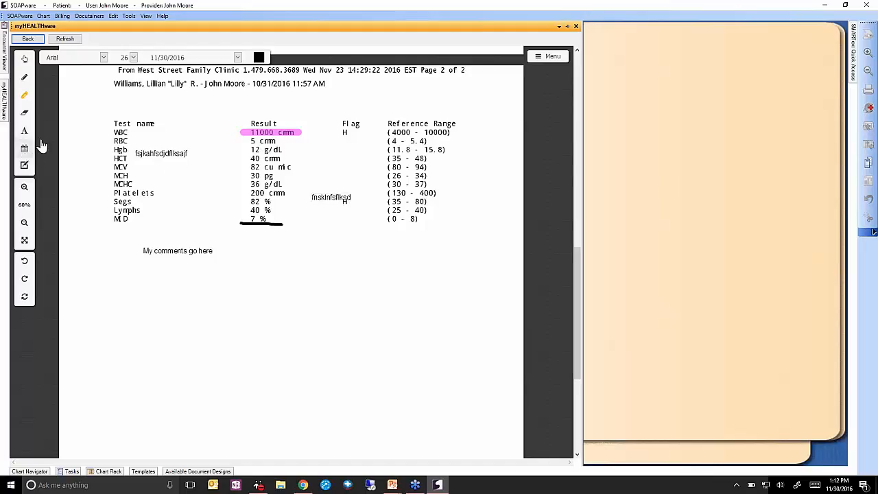
Set the date stamp to full date-and-time format, then place and delete two trial stamps.
left_click(103, 58)
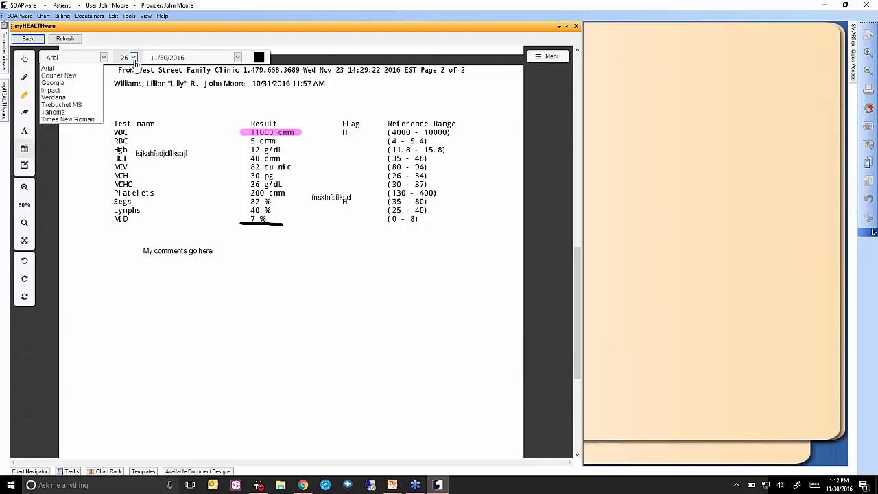
left_click(133, 58)
left_click(237, 58)
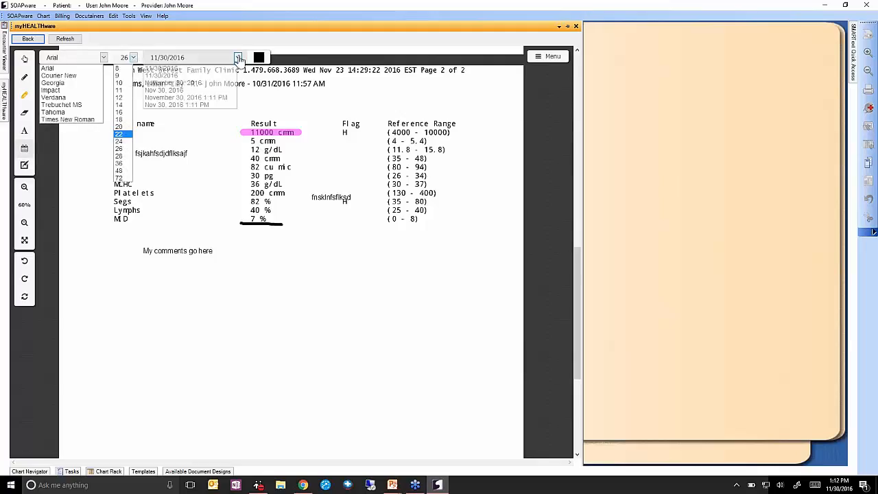
left_click(222, 100)
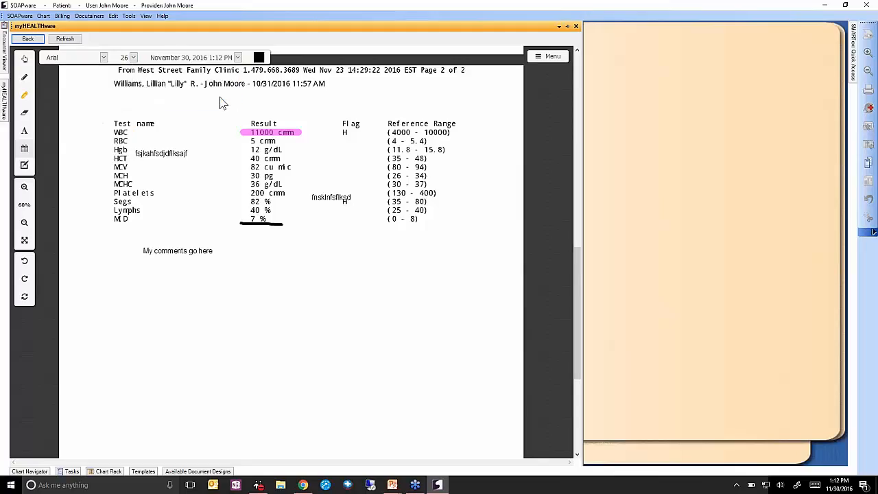
left_click(259, 58)
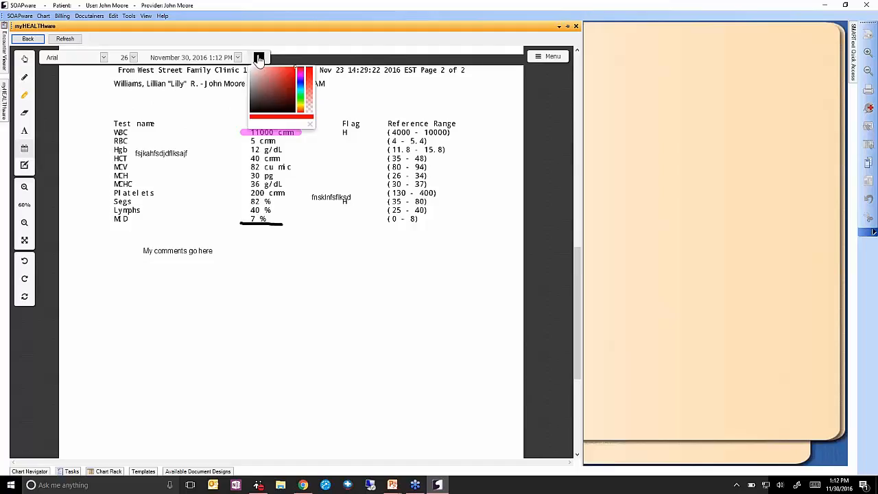
left_click(264, 246)
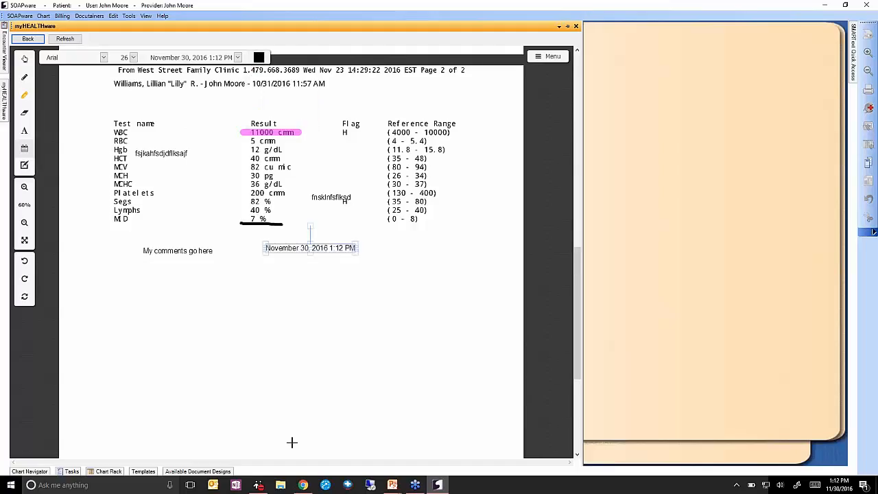
left_click(196, 281)
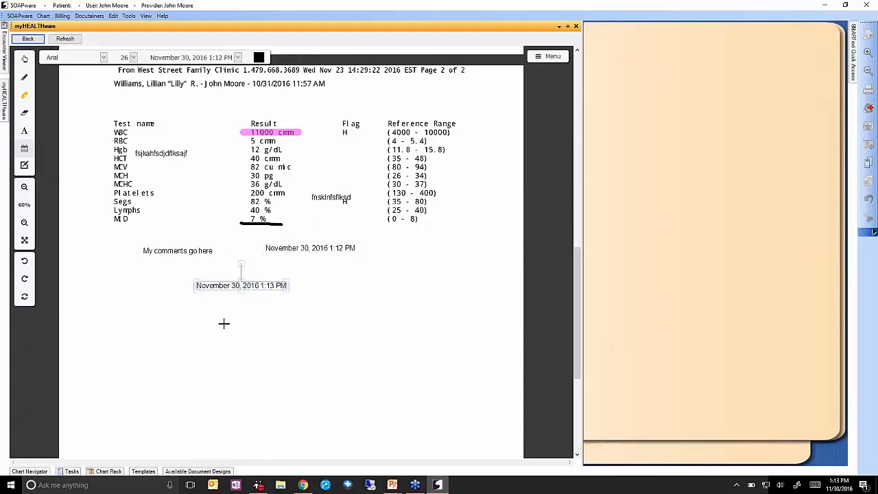
key("Delete")
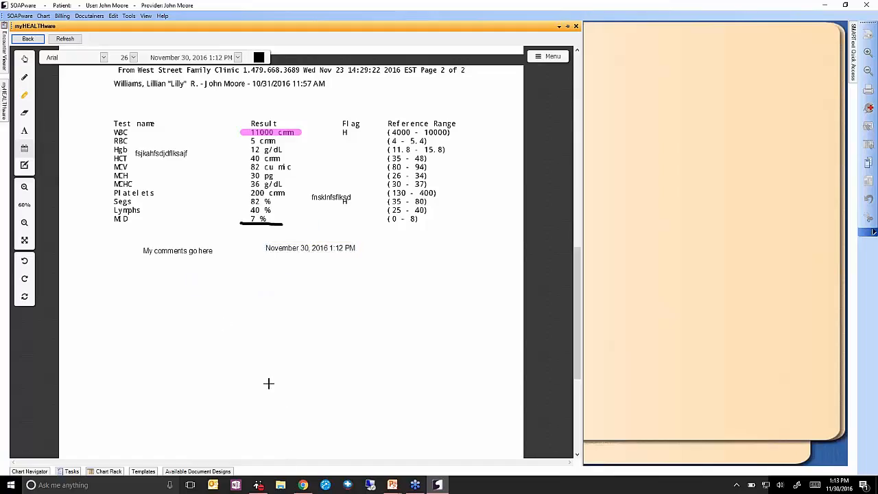
left_click(294, 248)
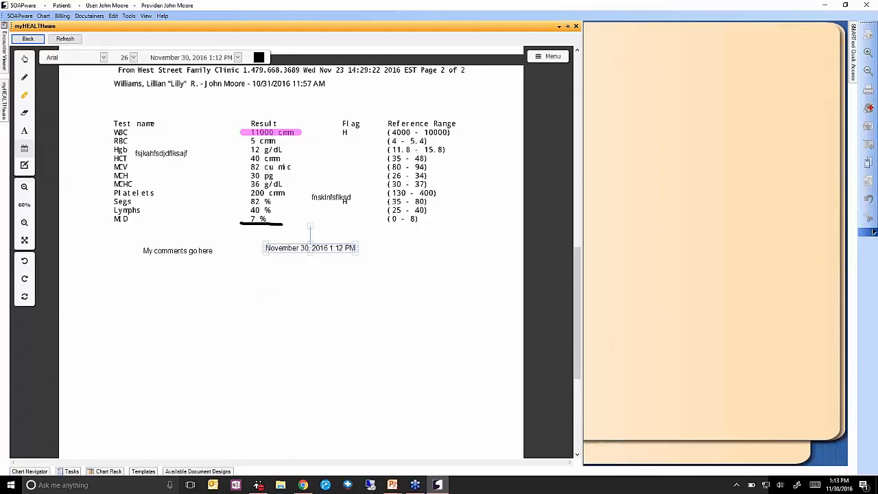
key("Delete")
Stamp November 30, 2016 1:13 PM below the table, enlarged and positioned just under it.
left_click(266, 251)
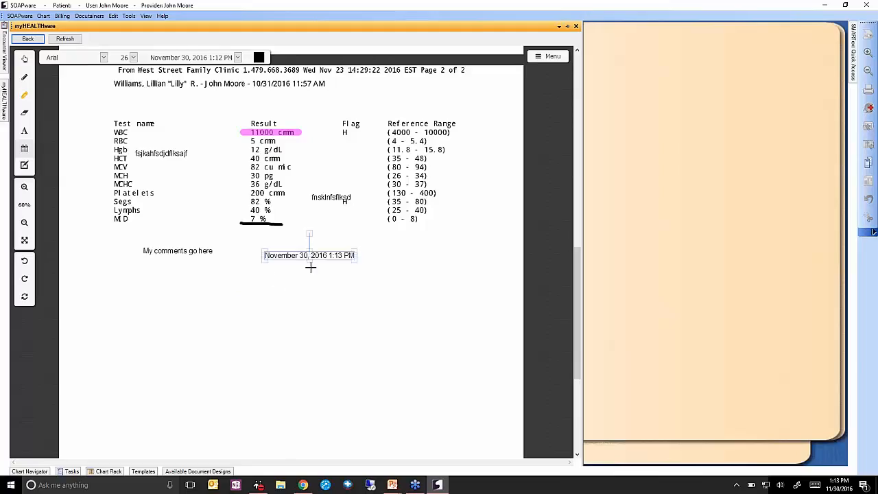
left_click_drag(257, 259, 249, 289)
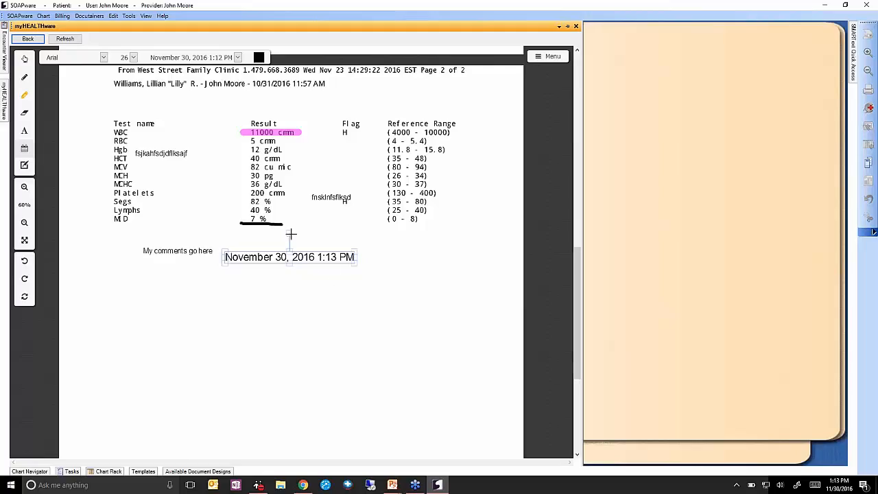
mouse_move(288, 234)
left_mouse_down()
mouse_move(319, 265)
mouse_move(290, 224)
left_mouse_up()
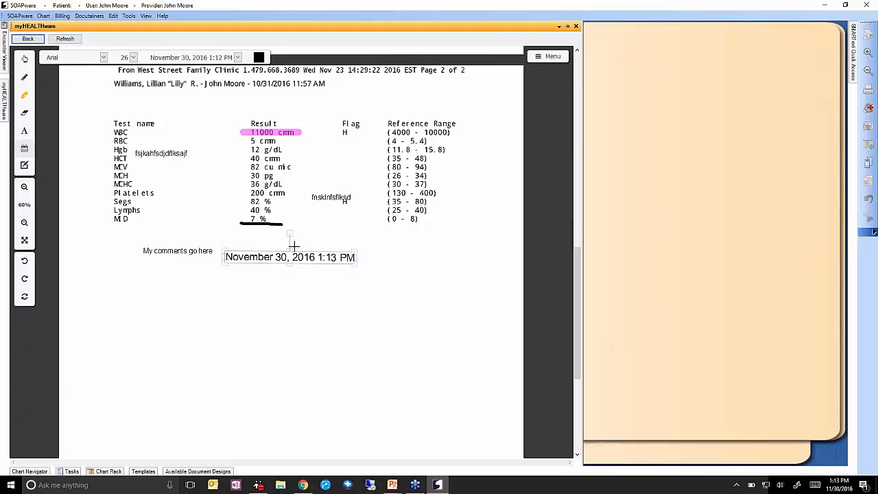
left_click_drag(304, 261, 365, 265)
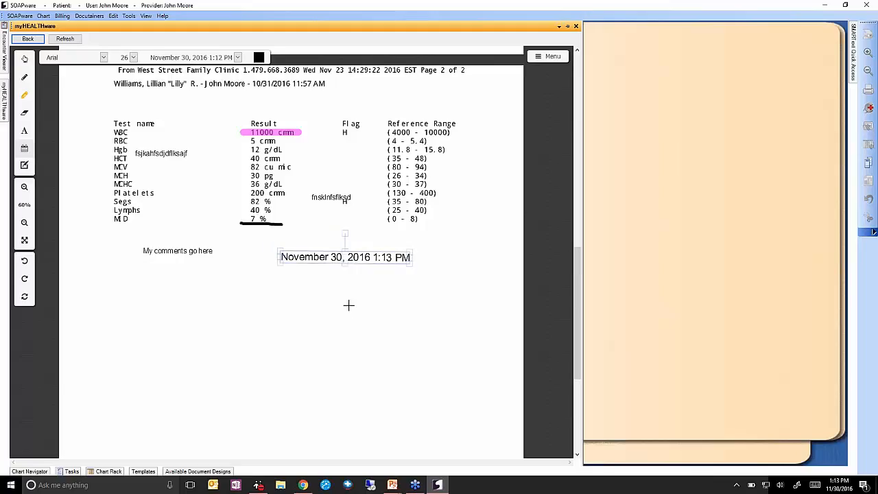
left_click(24, 167)
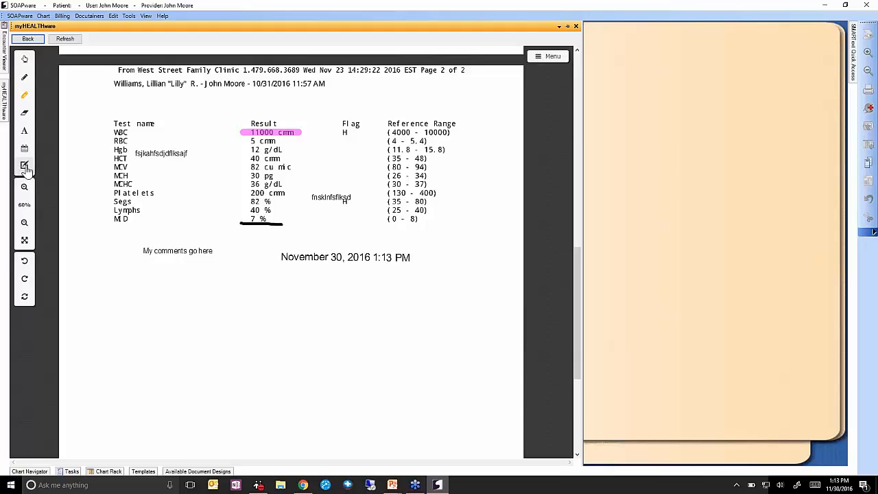
Place the provider's signature beneath the date stamp, resized, rotated and moved into position.
left_click(27, 169)
left_click(265, 287)
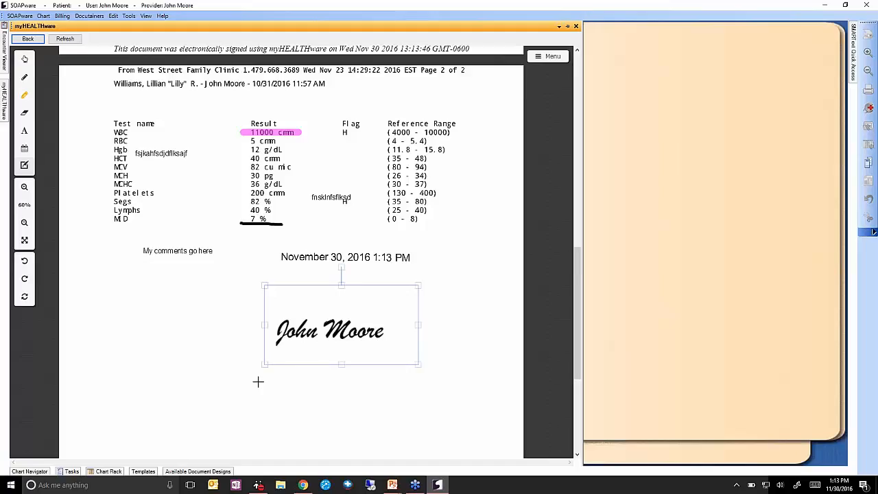
mouse_move(418, 285)
left_mouse_down()
mouse_move(278, 348)
mouse_move(428, 288)
left_mouse_up()
mouse_move(343, 266)
left_mouse_down()
mouse_move(306, 266)
mouse_move(386, 265)
mouse_move(346, 254)
left_mouse_up()
mouse_move(350, 333)
left_mouse_down()
mouse_move(323, 339)
mouse_move(355, 318)
left_mouse_up()
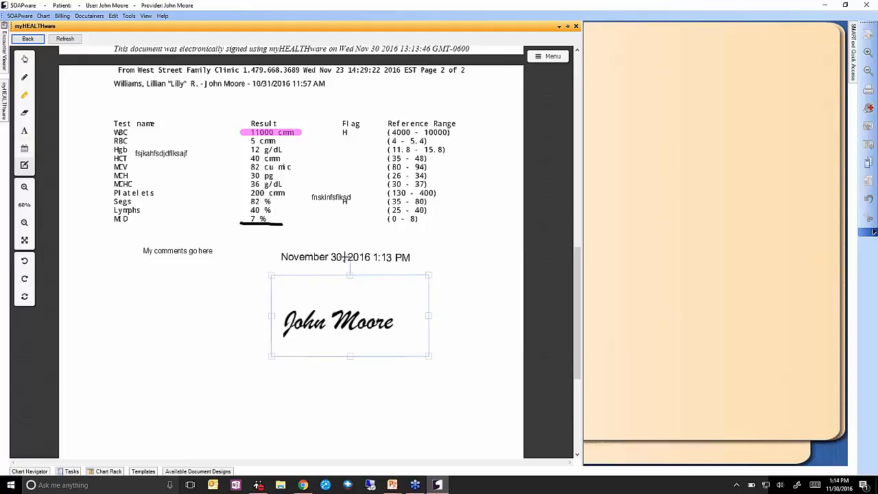
scroll(328, 288, "down", 1)
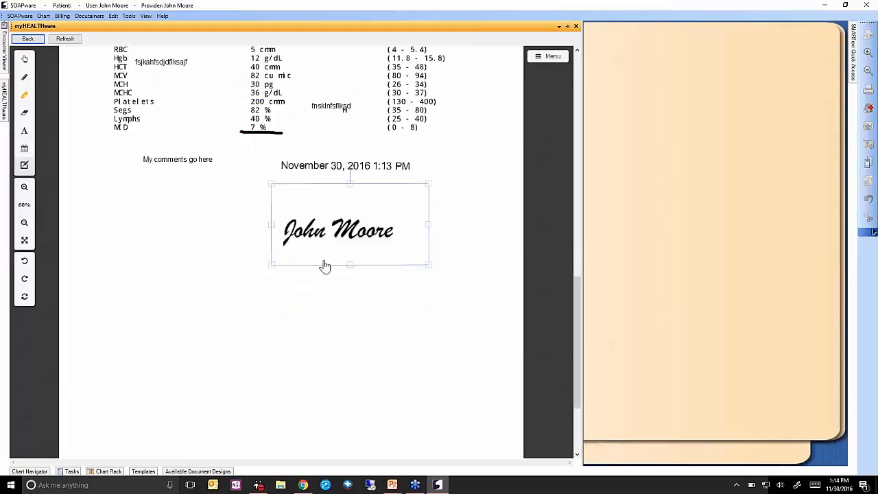
scroll(326, 266, "down", 2)
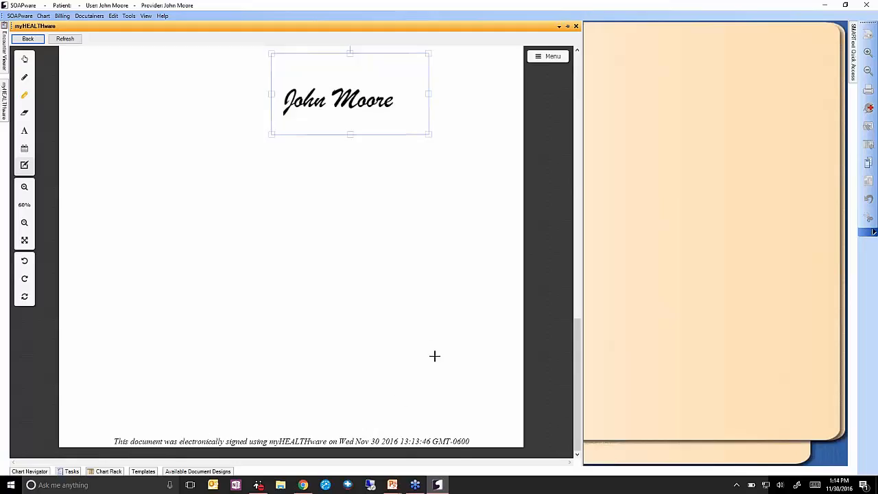
scroll(434, 355, "up", 6)
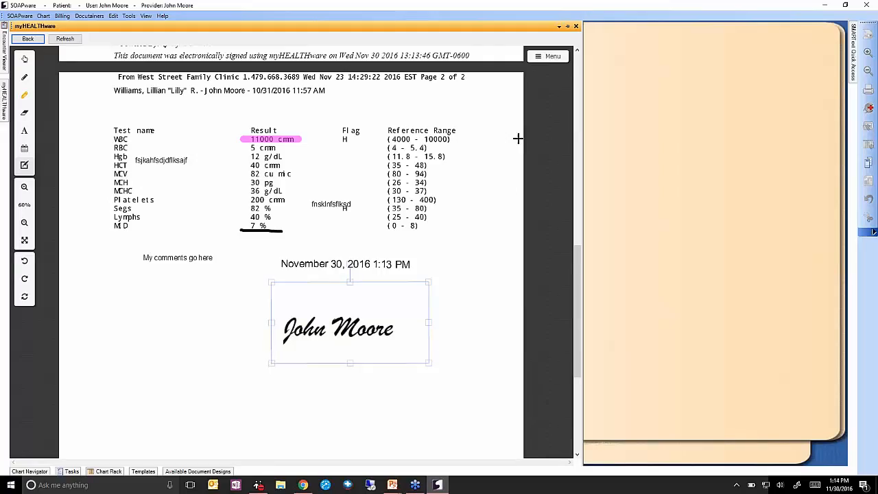
Download the signed lab page from the viewer's Menu.
left_click(550, 58)
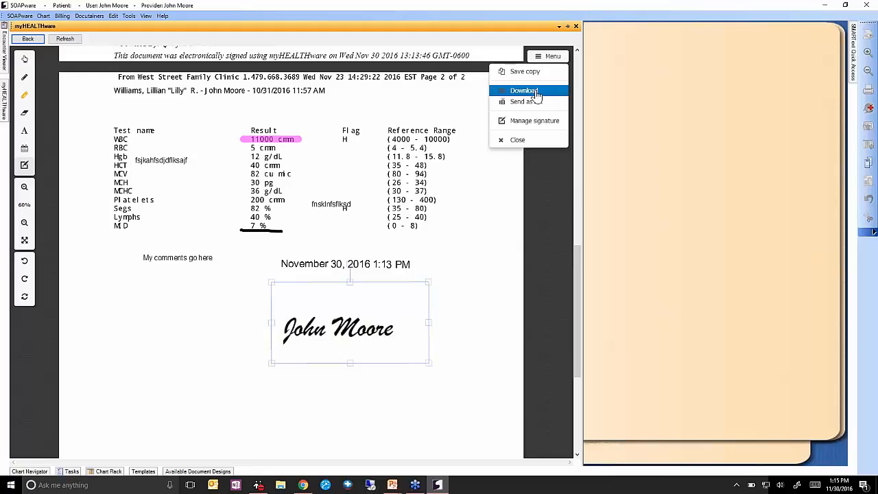
left_click(533, 93)
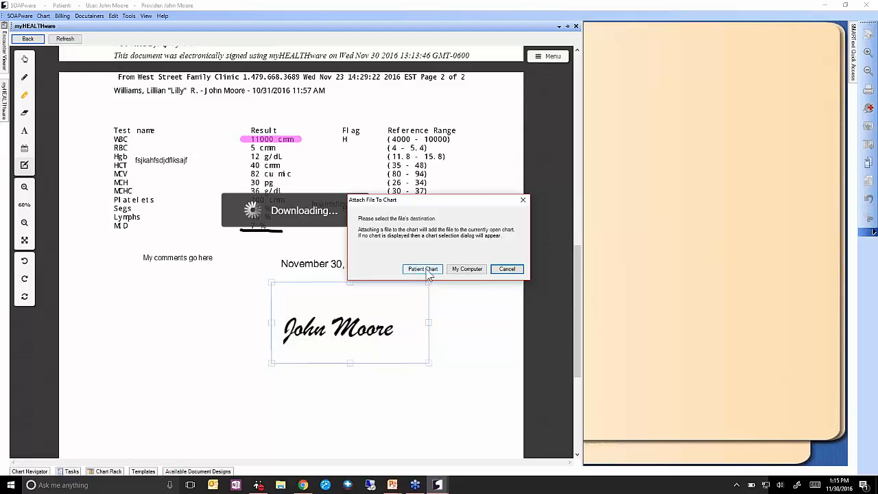
Choose the patient's chart, found by name in Chart Rack, as the fax file's destination.
left_click(427, 270)
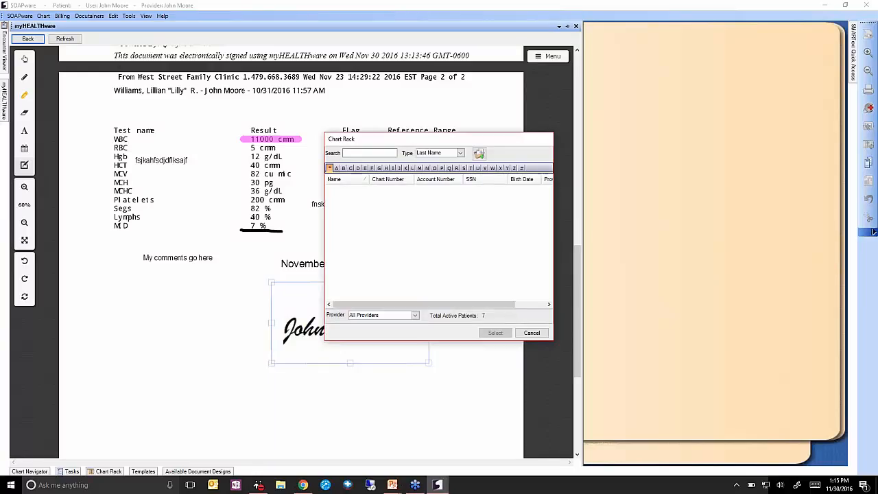
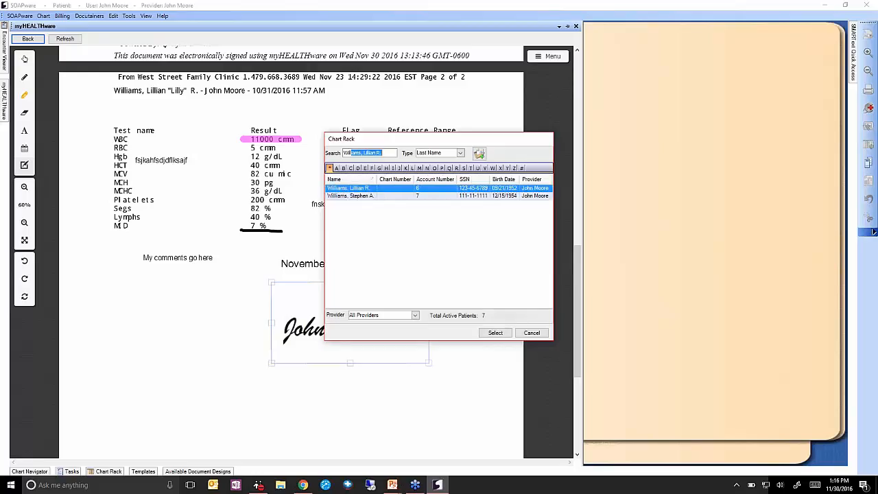
left_click(503, 335)
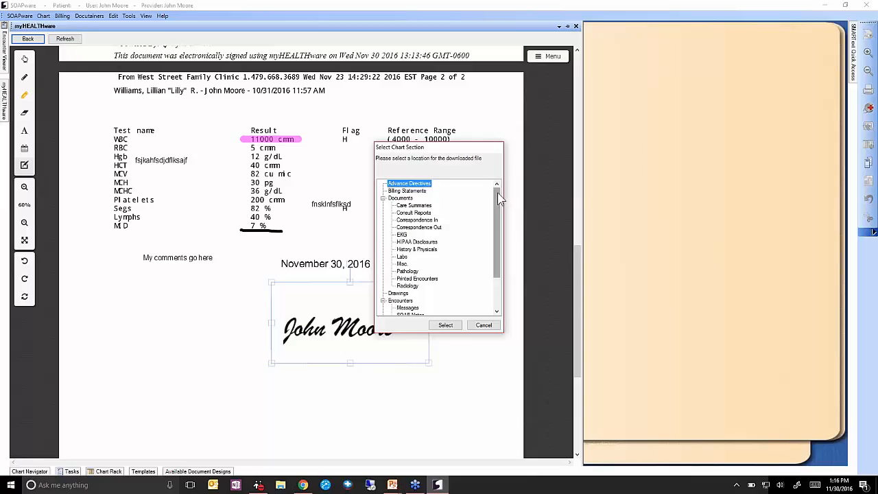
File the downloaded Fax.pdf under the Labs chart section.
mouse_move(499, 199)
left_mouse_down()
mouse_move(500, 275)
mouse_move(488, 197)
left_mouse_up()
left_click_drag(496, 200, 497, 218)
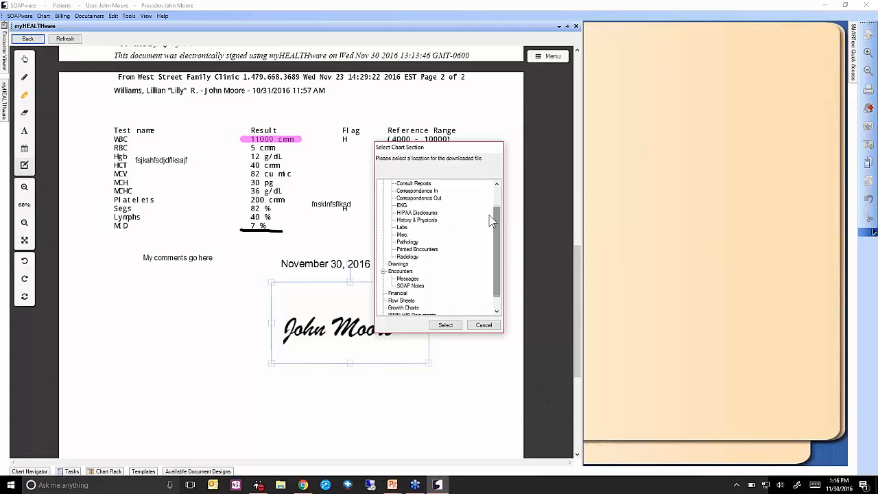
left_click(401, 227)
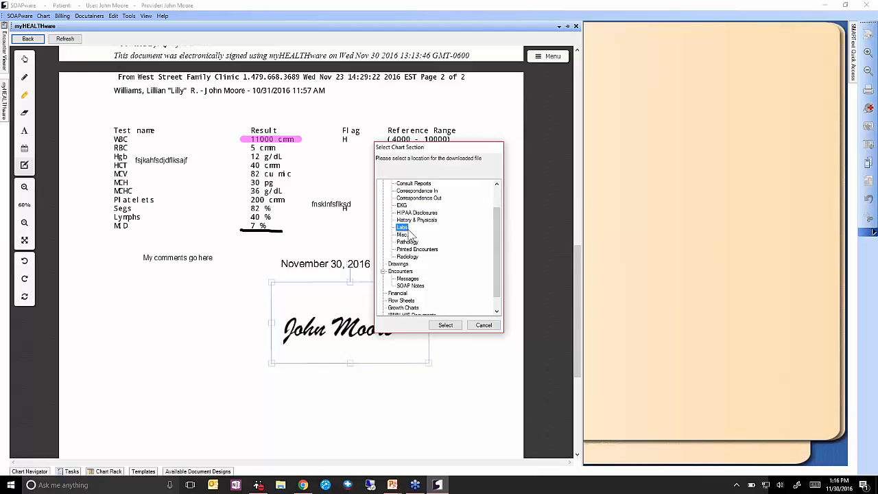
left_click(444, 326)
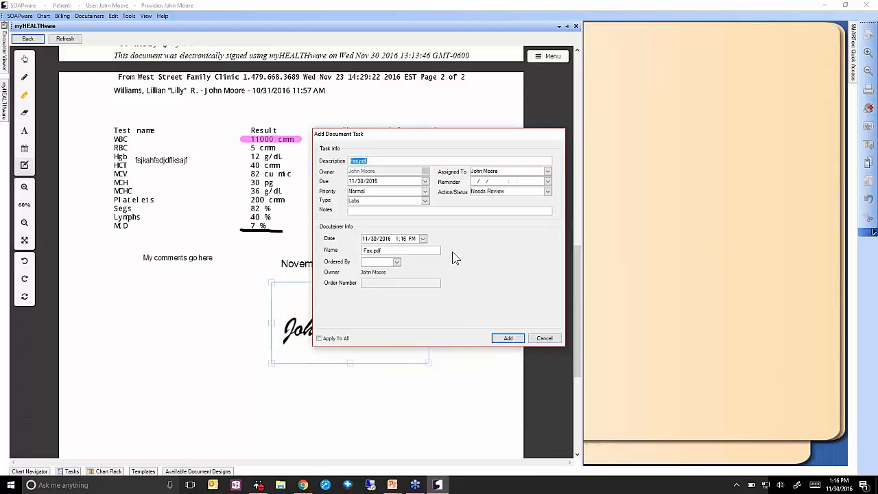
Assign the document task to the provider, rename it 'Lab Restuls', set status Sign, and add it.
left_click(398, 252)
left_click(504, 173)
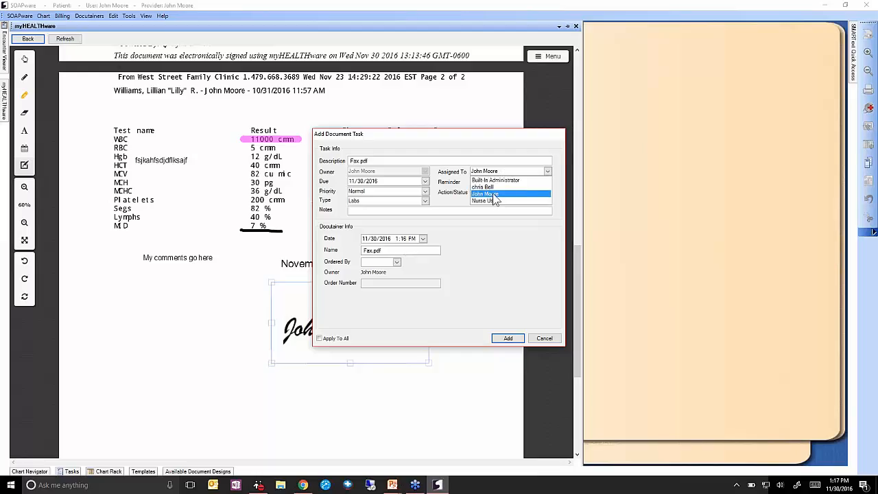
left_click(494, 195)
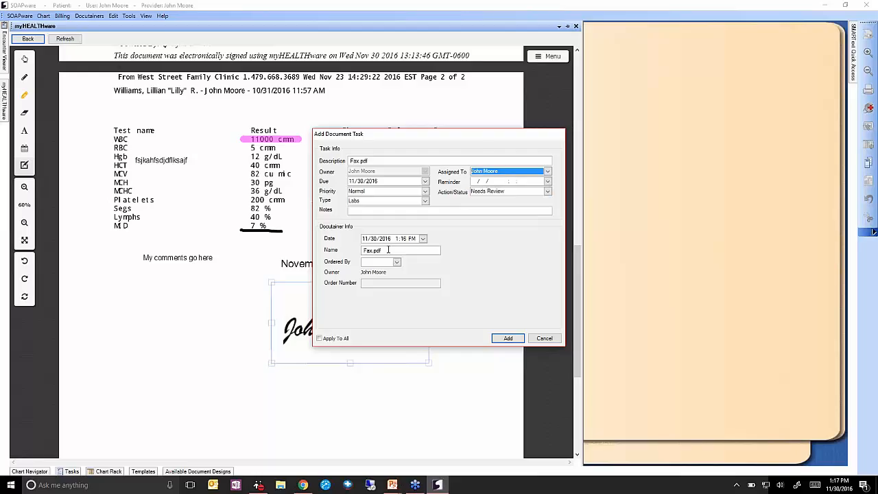
left_click_drag(387, 249, 334, 249)
type("Lab Restuls CBC")
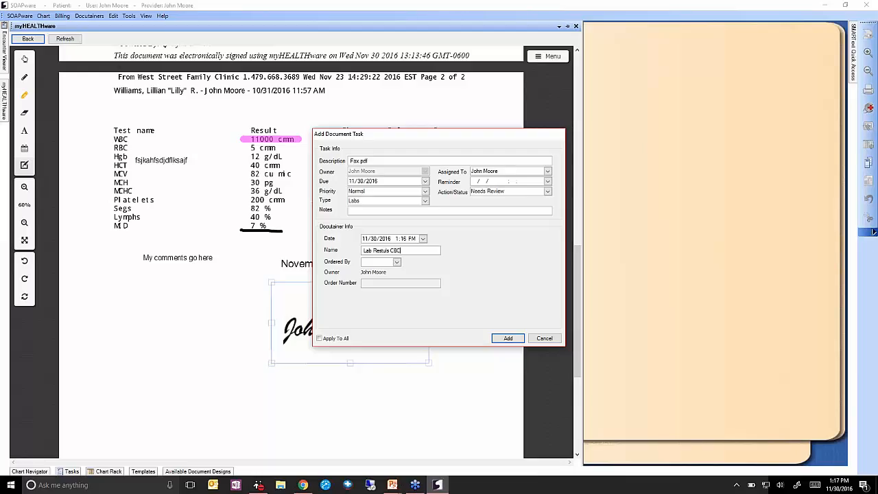
left_click(541, 194)
left_click(506, 247)
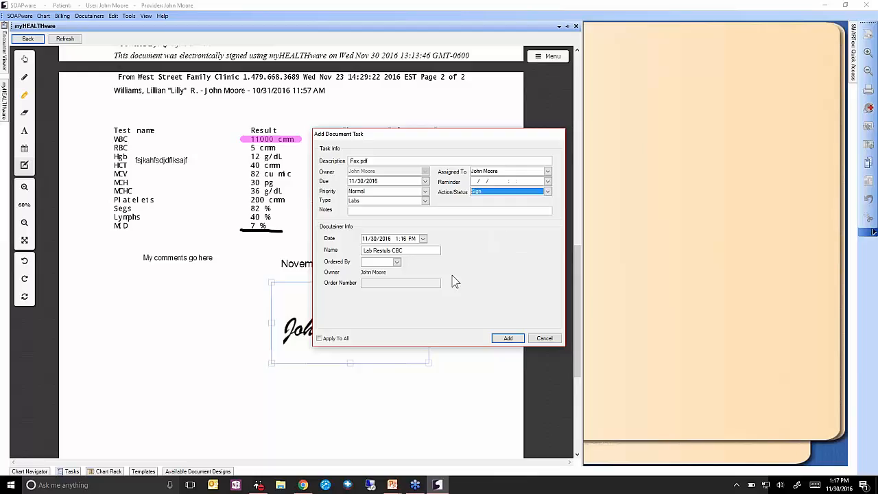
left_click(508, 338)
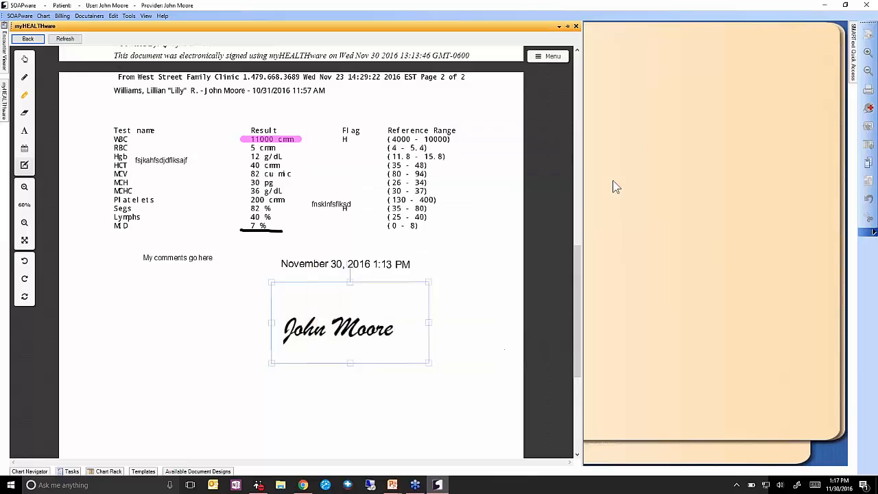
left_click(575, 26)
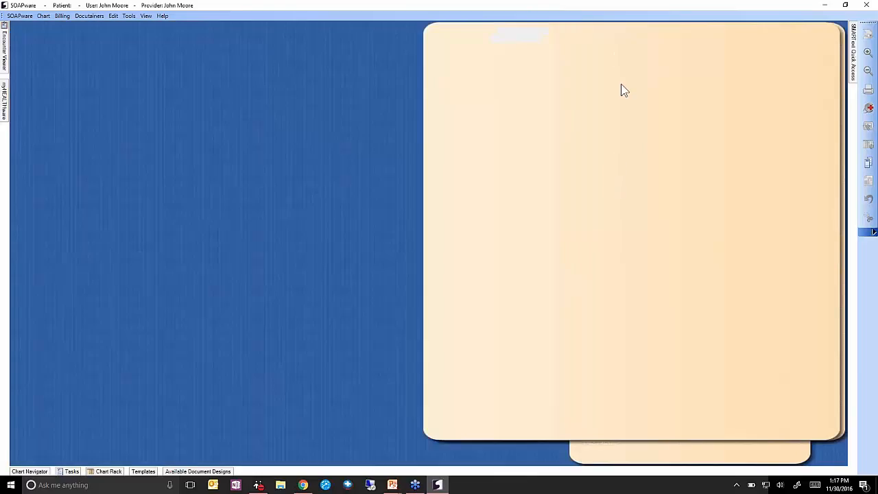
Open the patient's chart from Chart Rack, review its Labs tab, then close the chart.
left_click(108, 472)
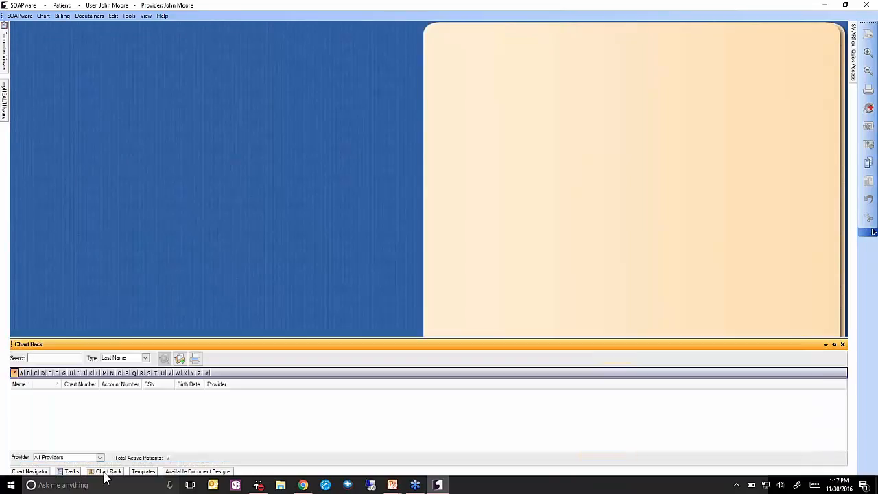
key("Return")
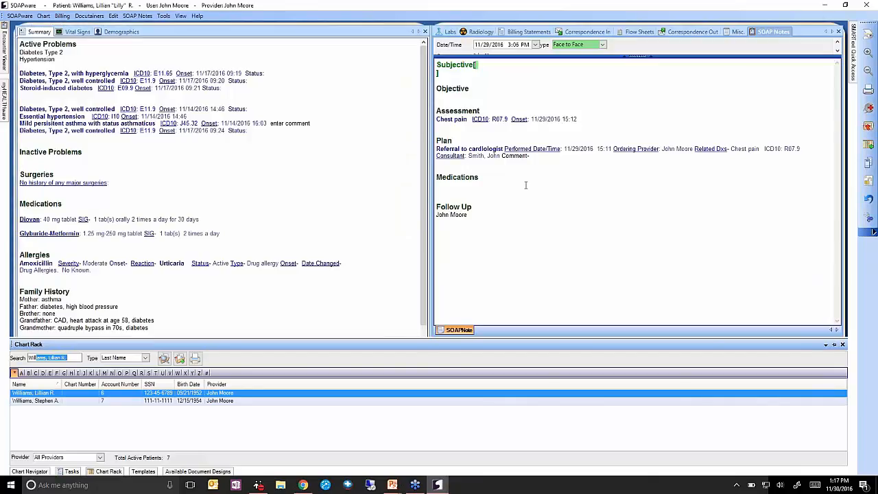
left_click(447, 32)
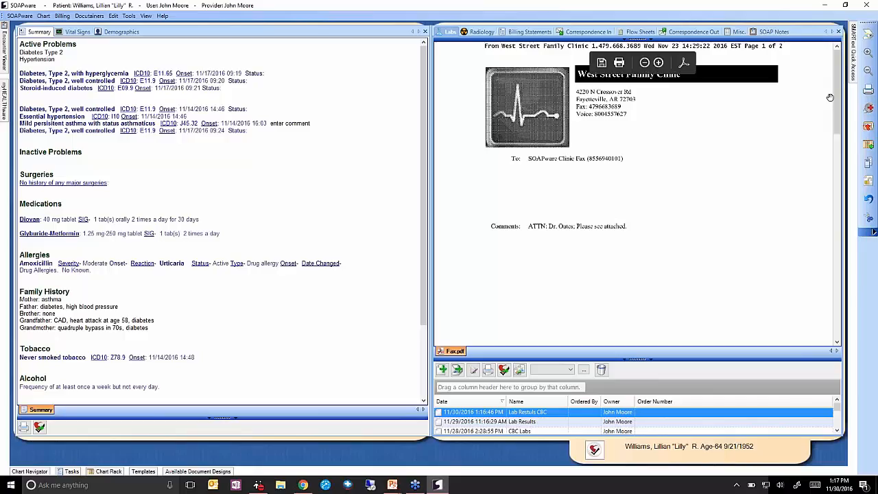
left_click_drag(836, 73, 838, 218)
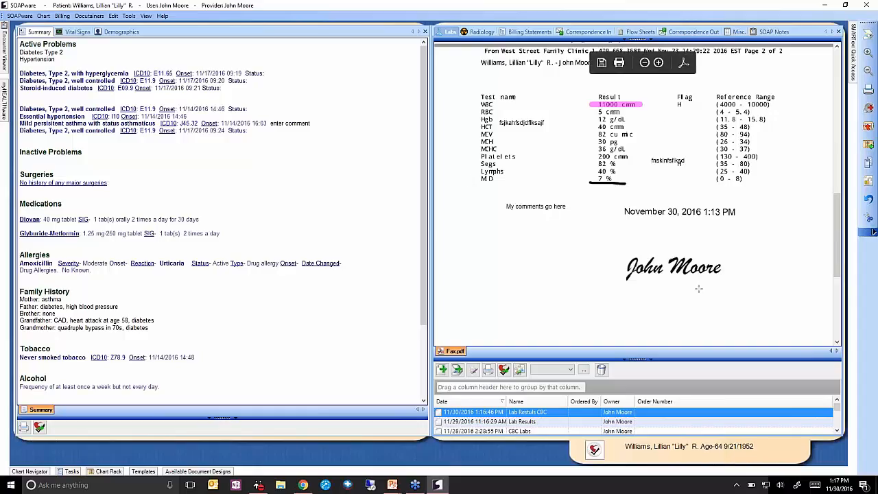
left_click(868, 126)
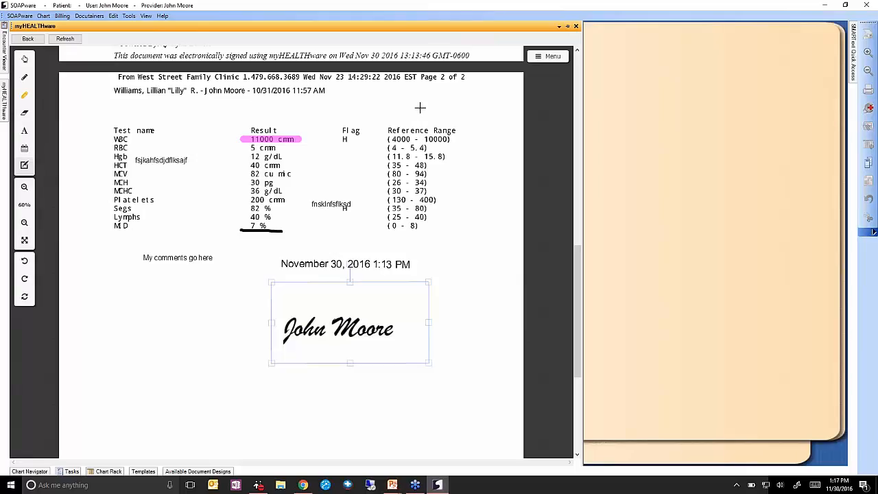
Cancel faxing the annotated lab report, return to the inbox, and pick the 2-page fax.
left_click(548, 58)
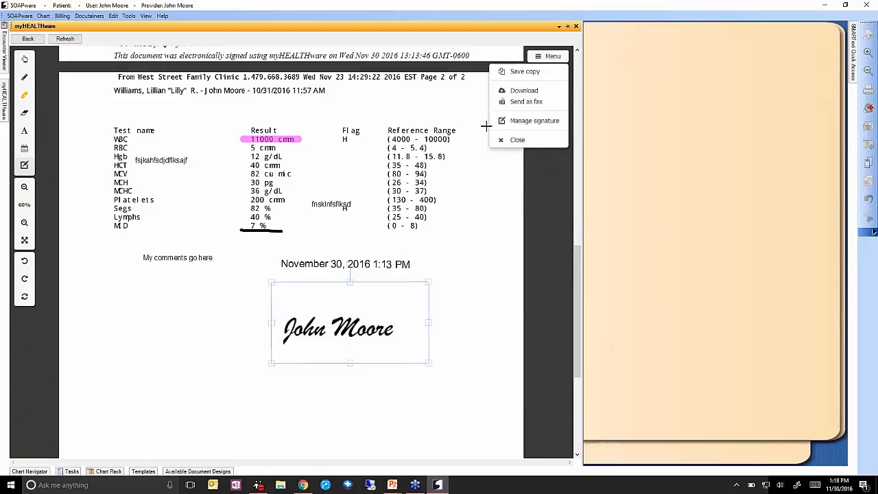
left_click(535, 103)
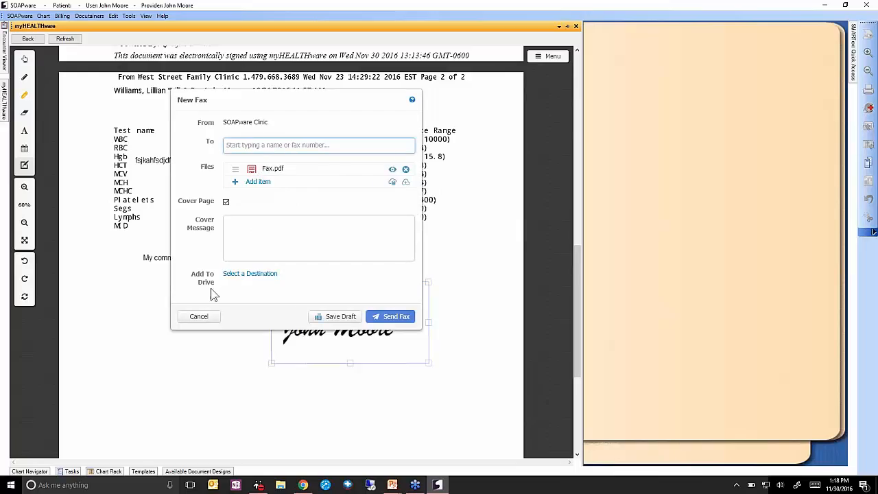
left_click(199, 318)
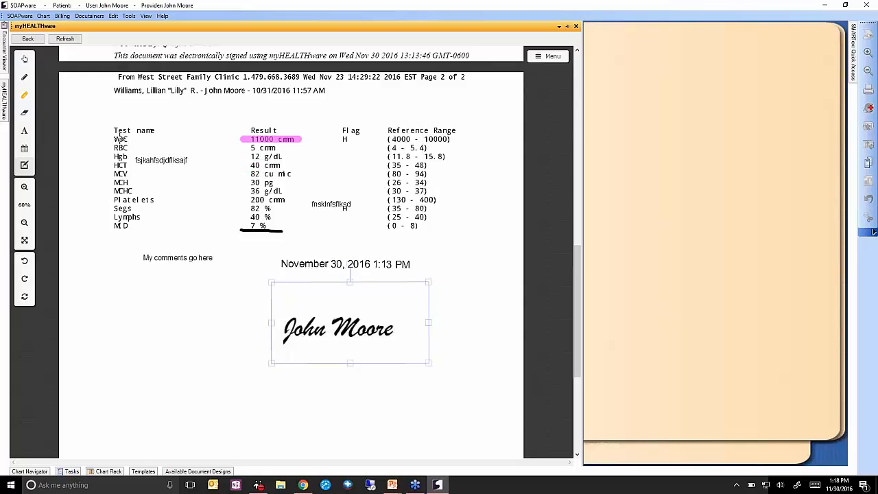
left_click(27, 39)
left_click(330, 181)
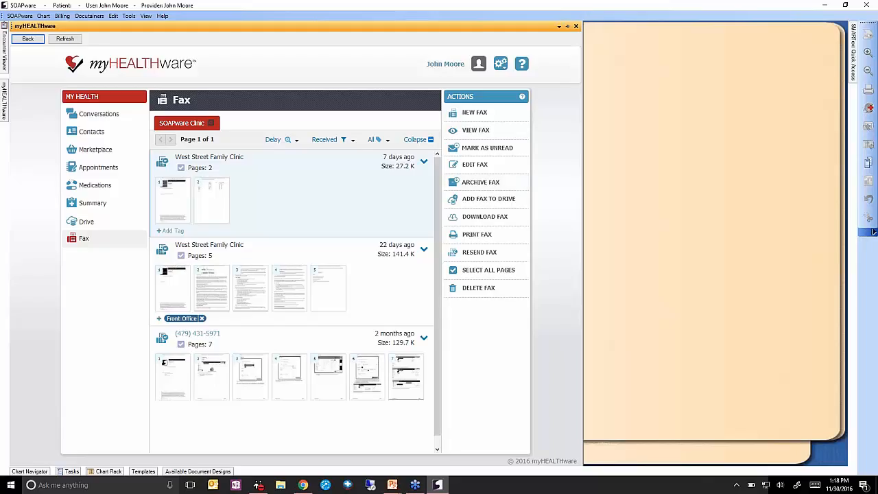
left_click(347, 140)
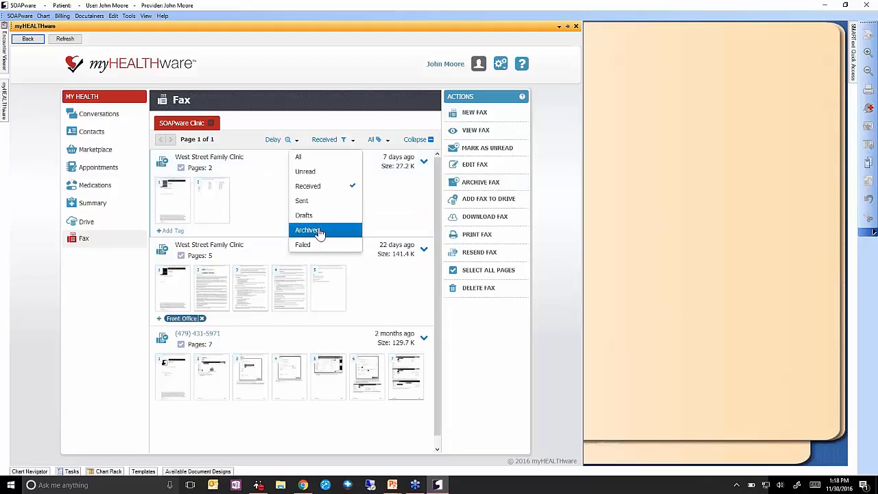
left_click(404, 194)
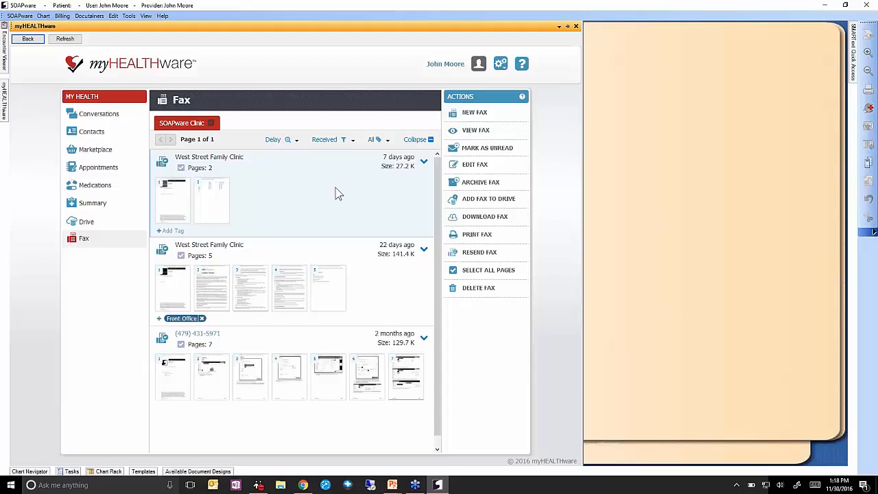
left_click(497, 221)
left_click(422, 270)
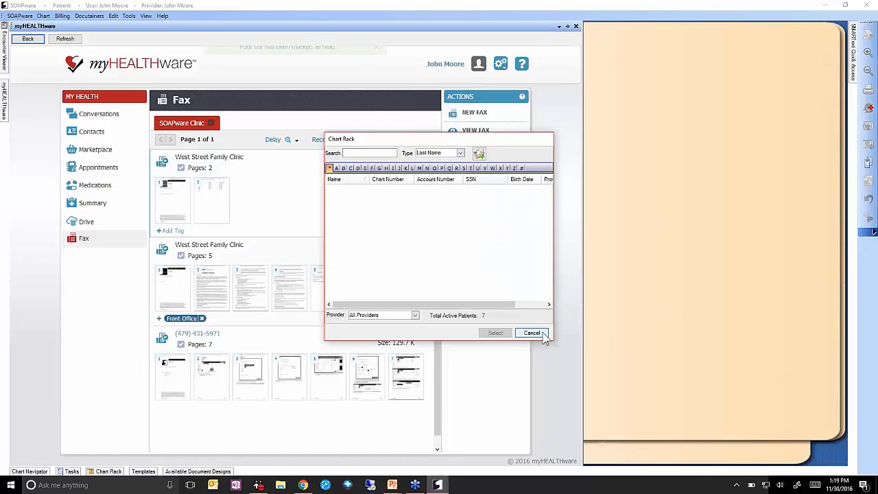
left_click(531, 332)
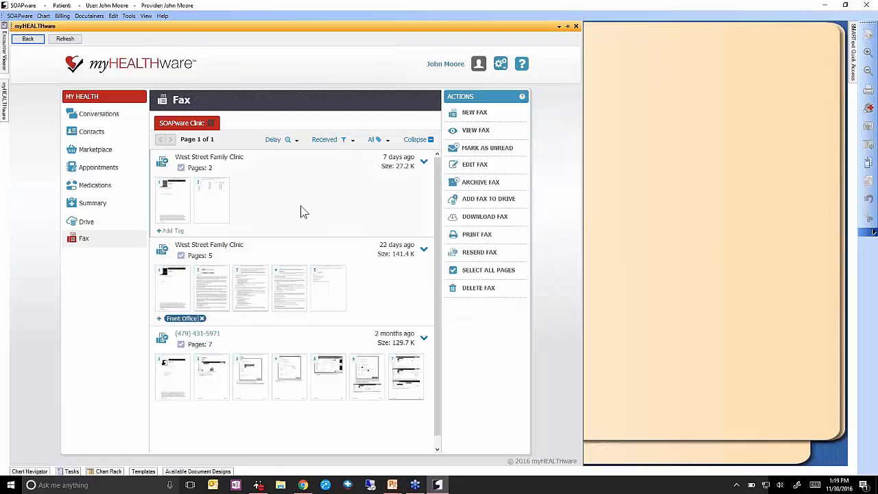
left_click(374, 200)
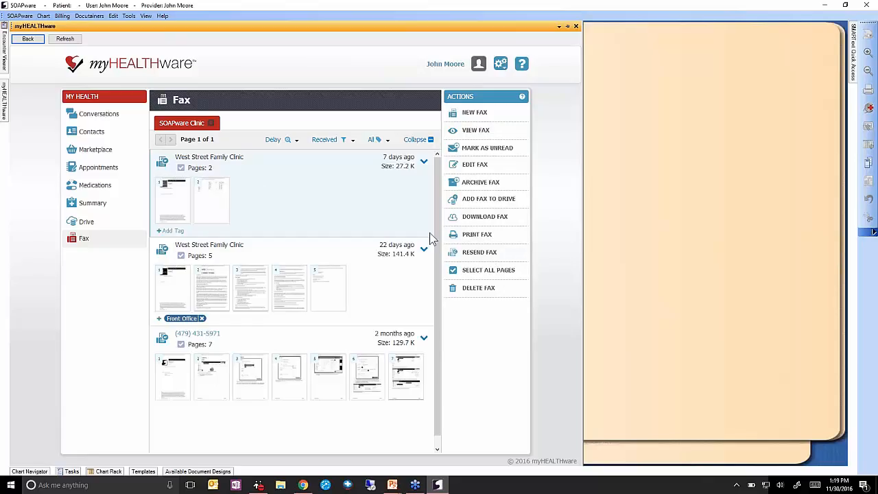
left_click(479, 252)
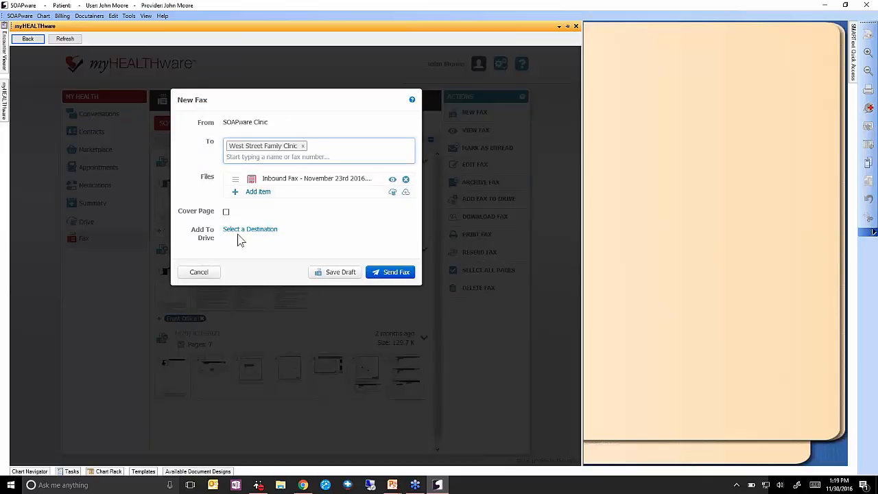
left_click(200, 273)
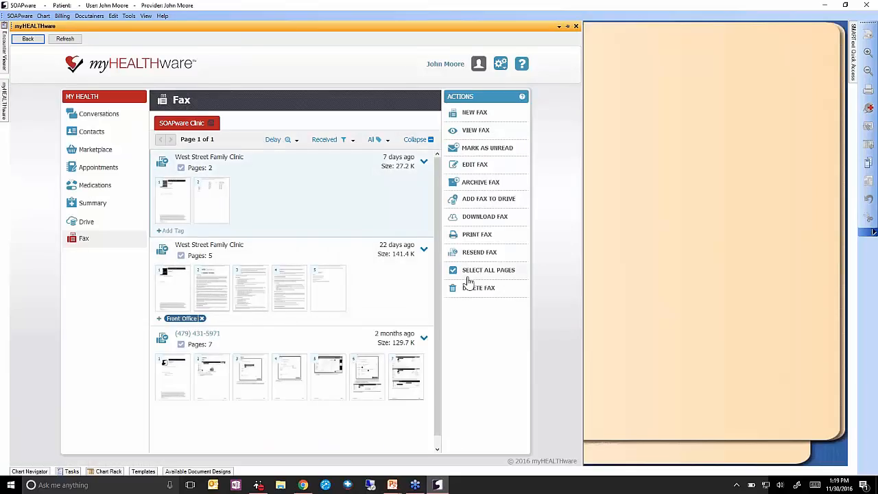
left_click(497, 271)
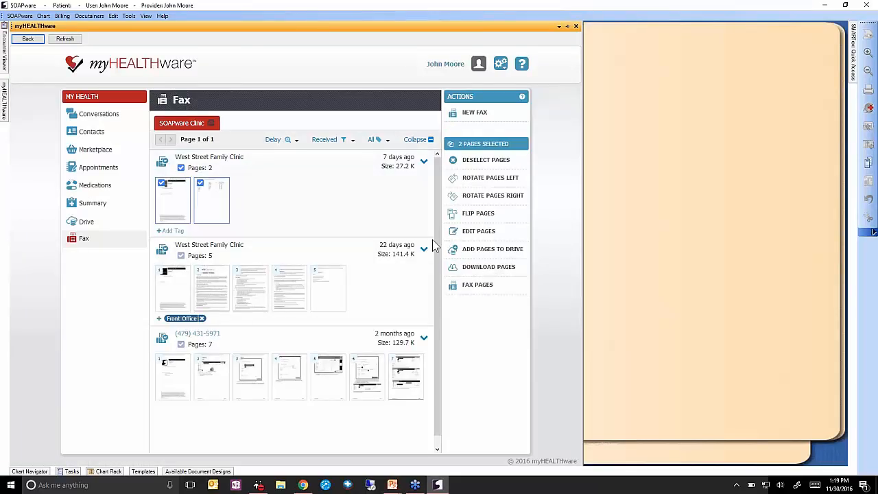
left_click(478, 161)
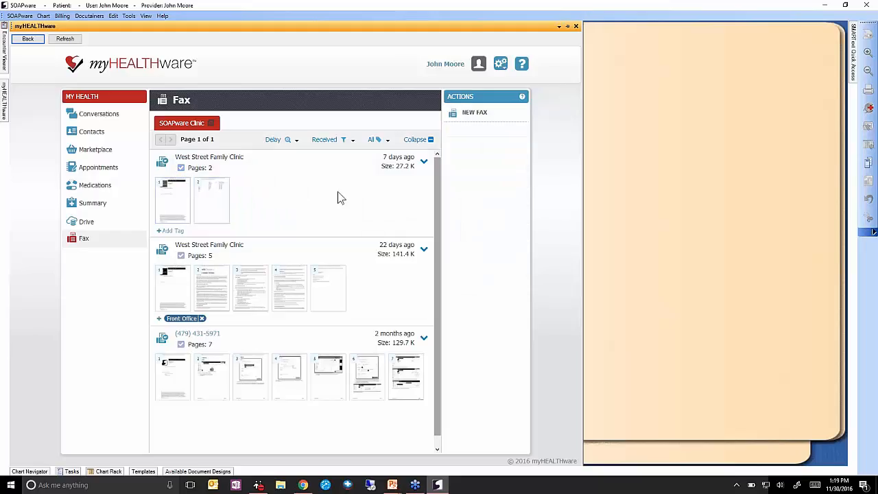
left_click(271, 204)
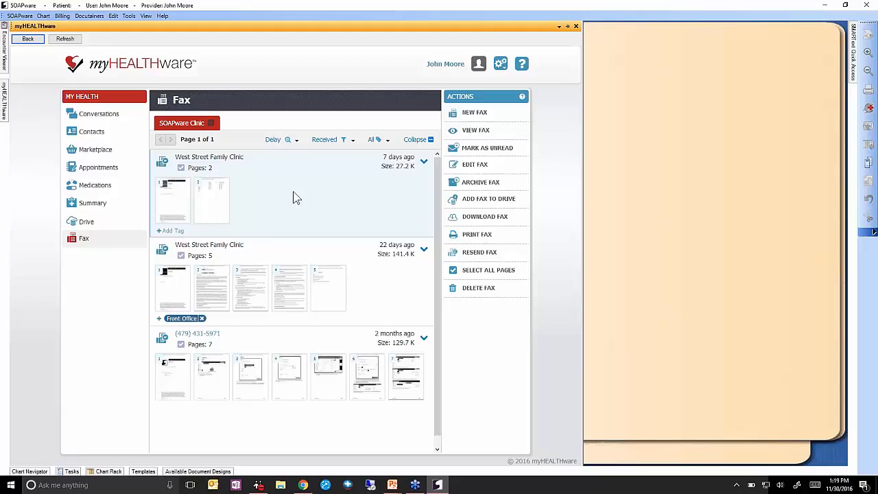
Open the 5-page West Street Family Clinic fax from 22 days ago and mark page 2.
left_click(381, 279)
left_click(179, 320)
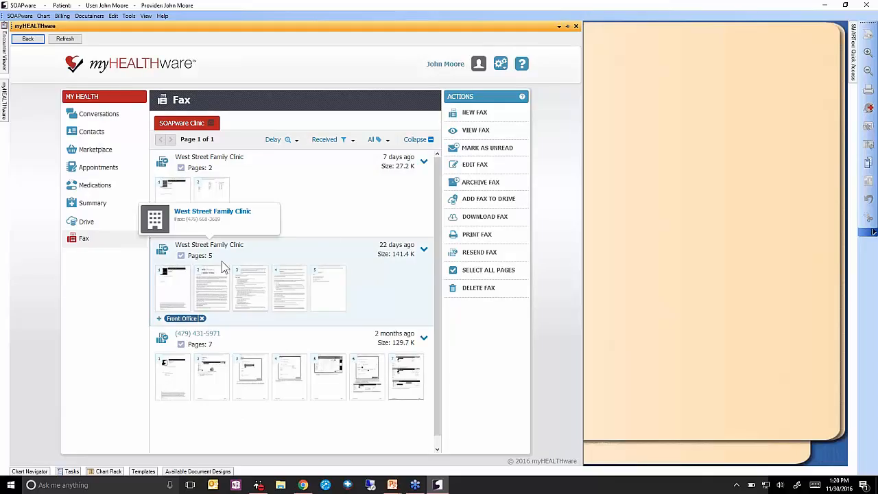
left_click(215, 283)
Mark pages 2–4 of the 5-page fax and rotate them right twice.
left_click(215, 282)
left_click(249, 280)
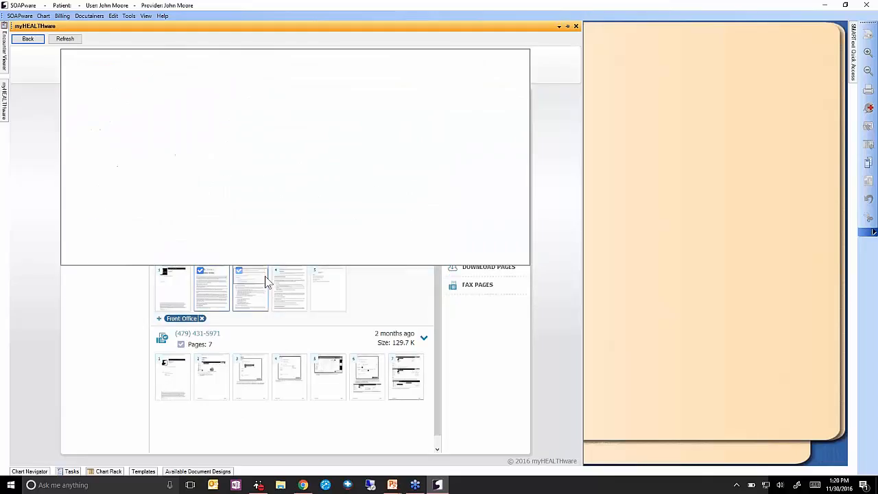
left_click(289, 276)
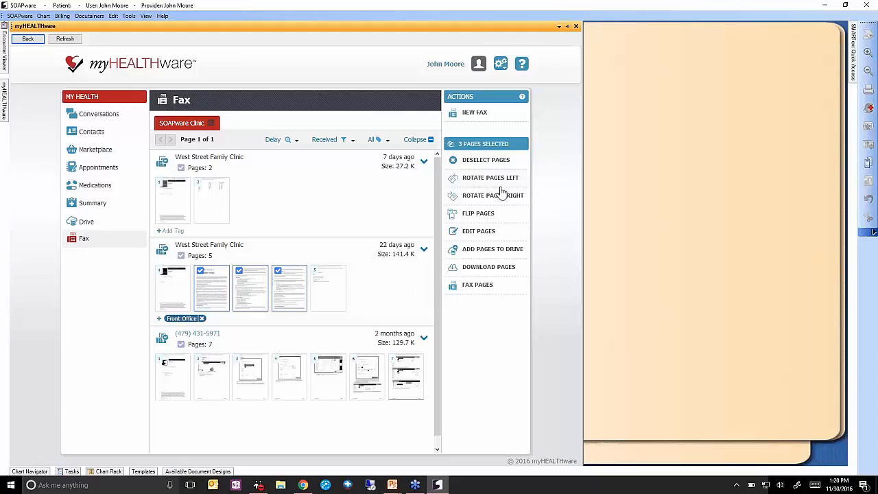
left_click(505, 194)
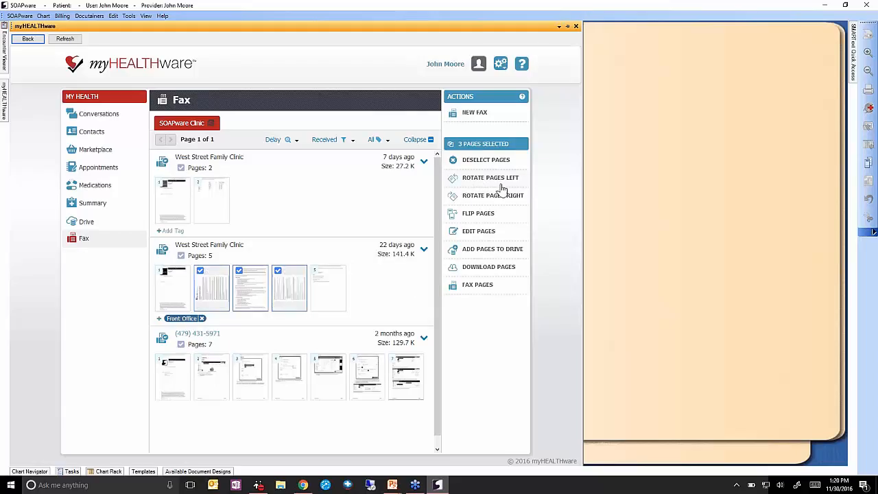
left_click(503, 197)
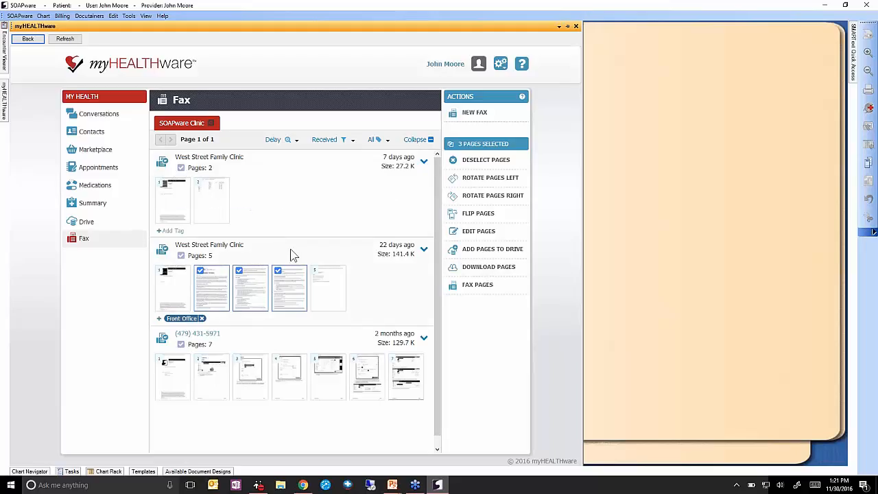
Combine the marked pages into a PDF and file it in the patient's chart under Correspondence In.
left_click(492, 273)
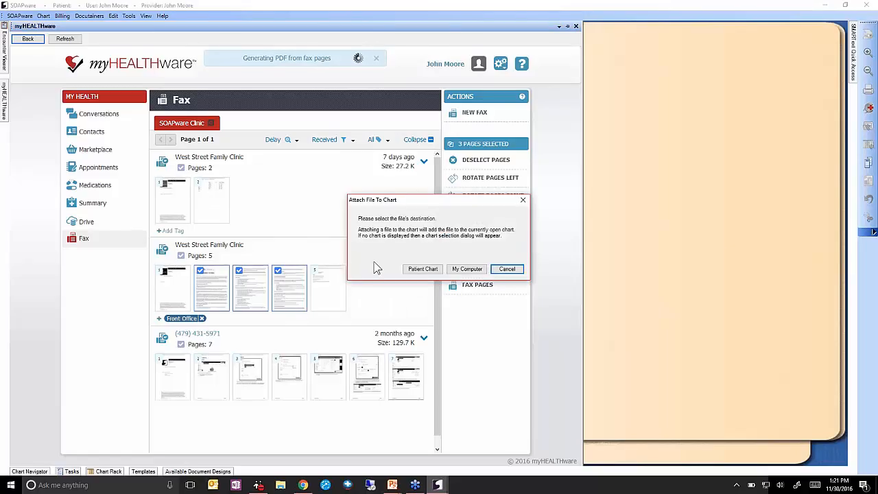
left_click(420, 270)
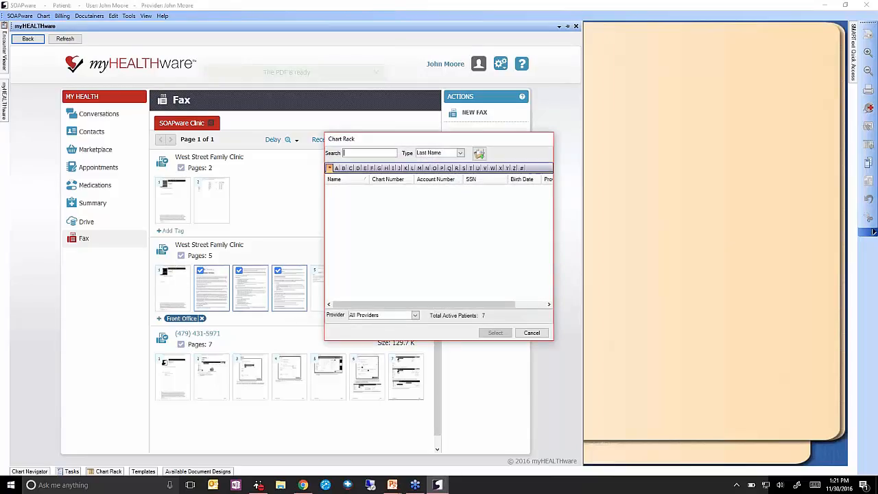
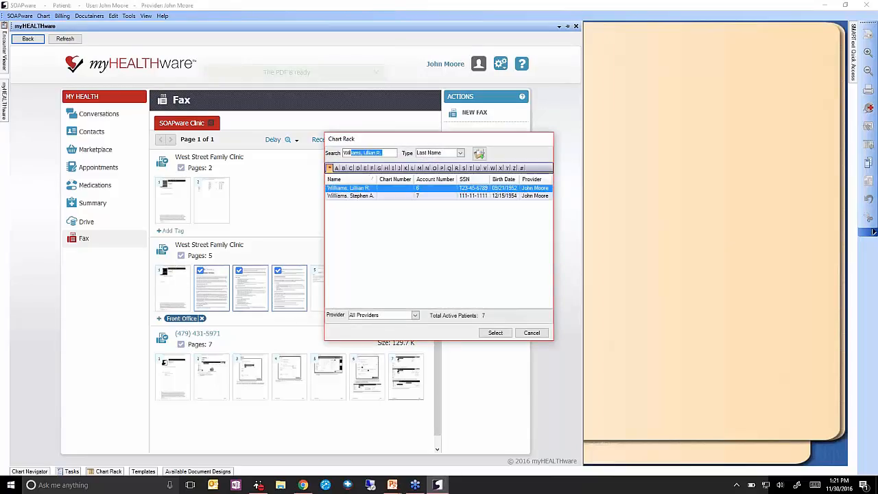
key("Down")
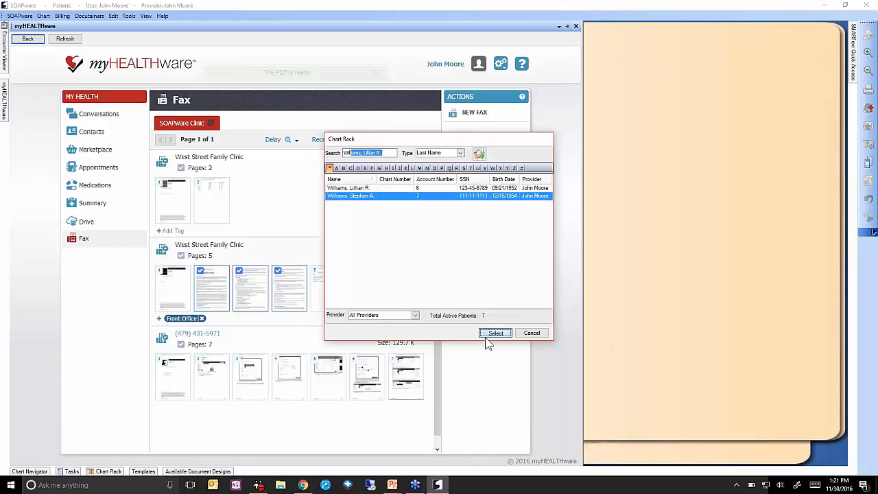
left_click(486, 335)
left_click(432, 219)
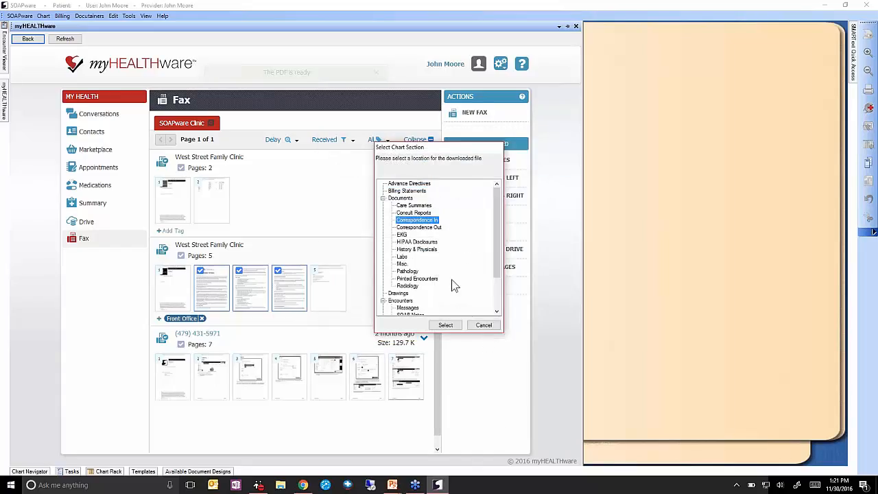
left_click(447, 324)
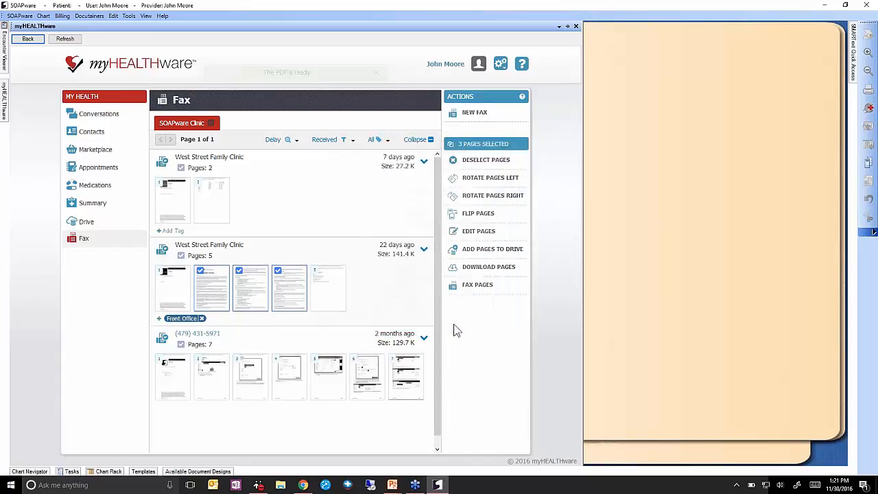
Rename the task 'Incoming Fax', keep it assigned to the provider, set status Sign, and add it.
left_click(429, 251)
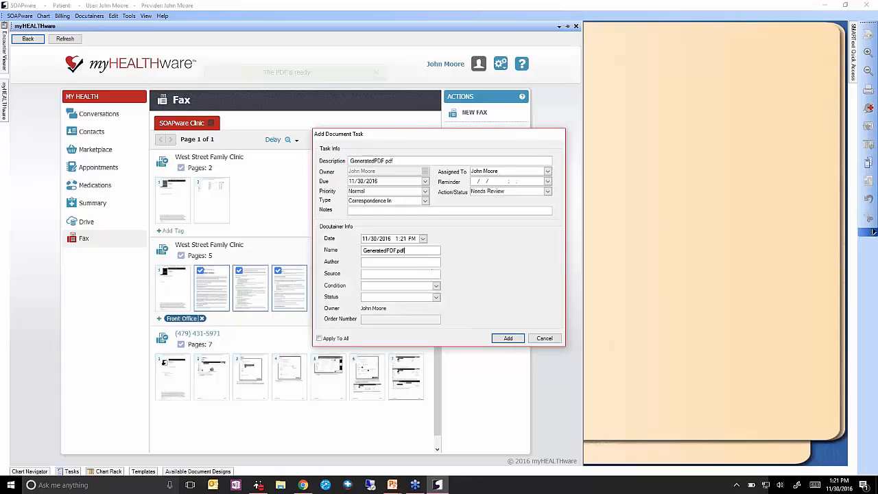
left_click_drag(405, 250, 322, 253)
type("Incoming Fax")
left_click(495, 173)
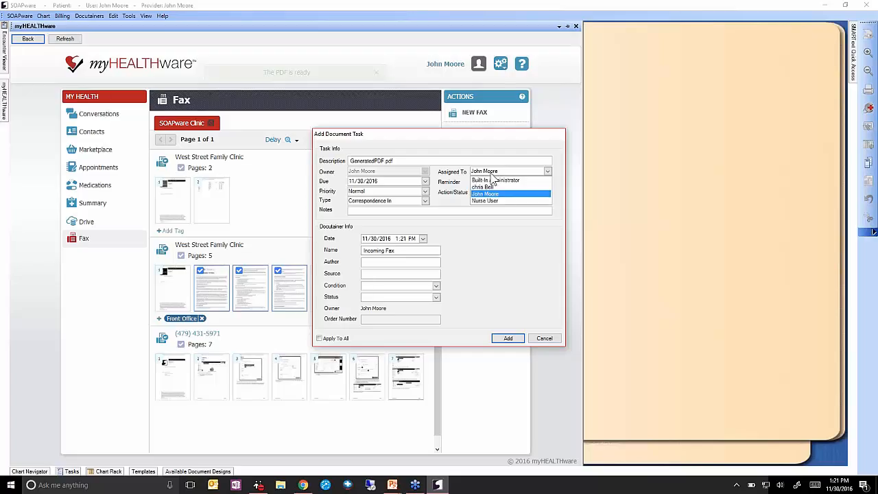
left_click(493, 179)
left_click(493, 193)
left_click(490, 240)
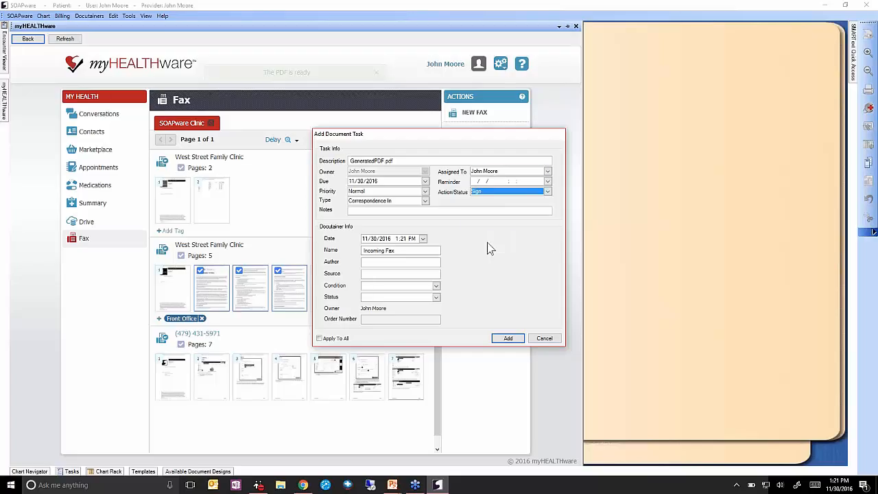
left_click(507, 338)
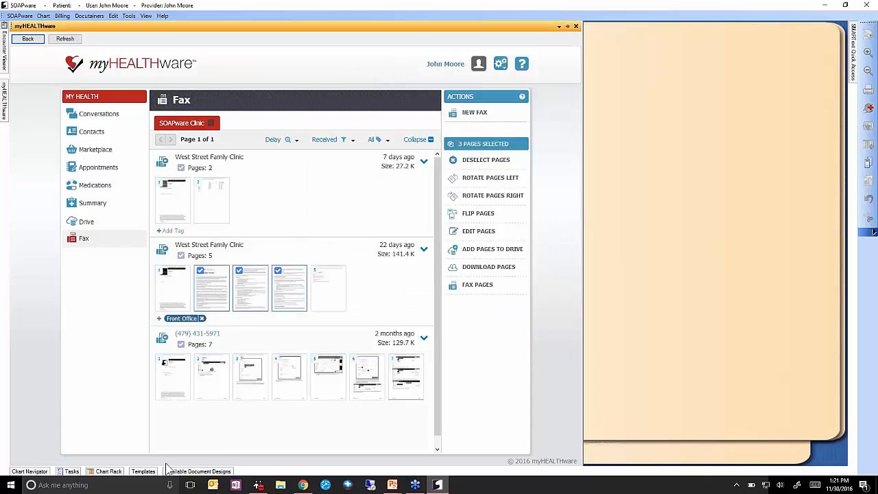
left_click(108, 471)
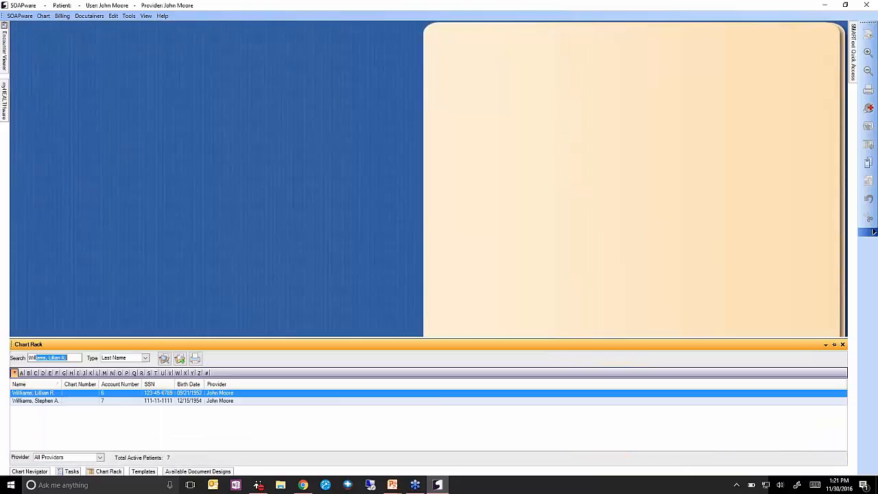
key("Down")
key("Return")
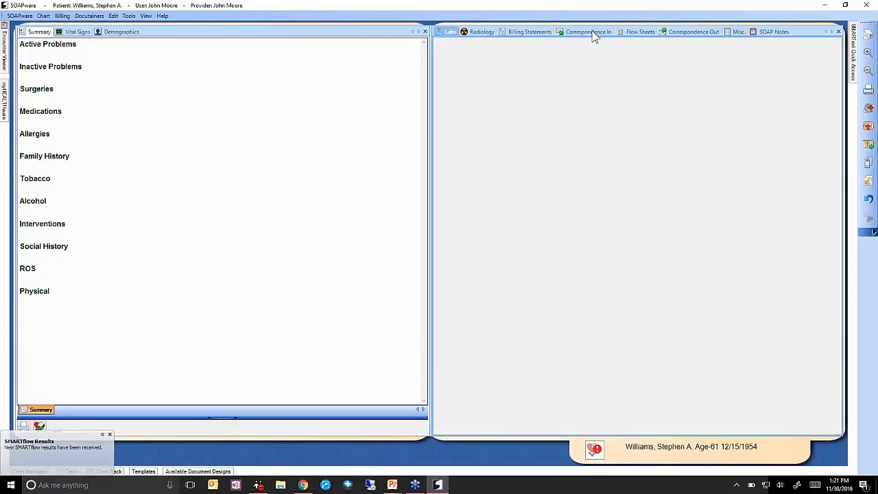
left_click(591, 32)
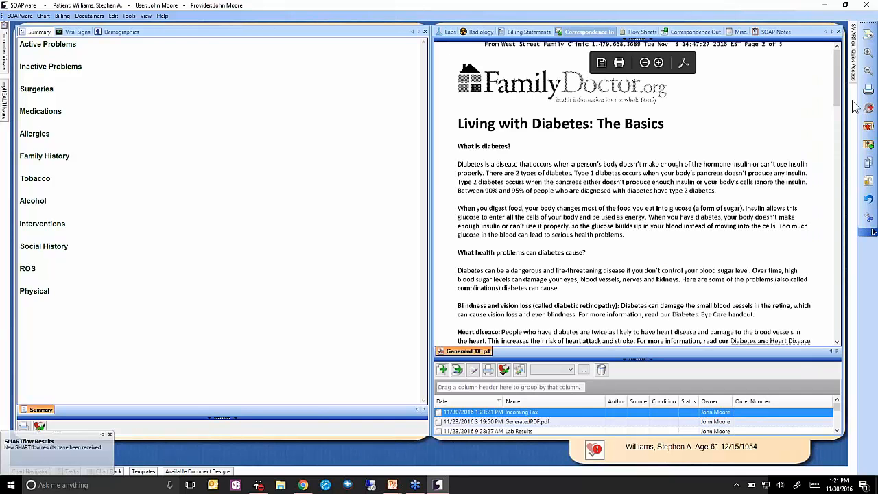
left_click_drag(837, 88, 844, 68)
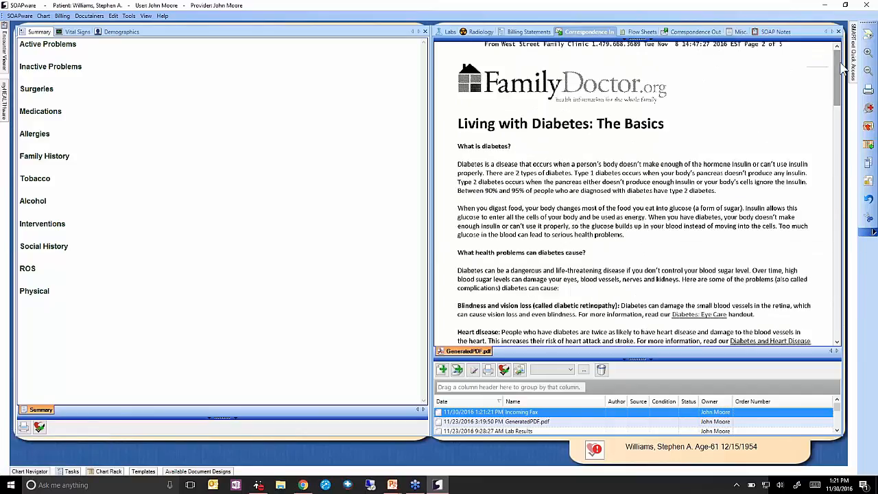
left_click(867, 128)
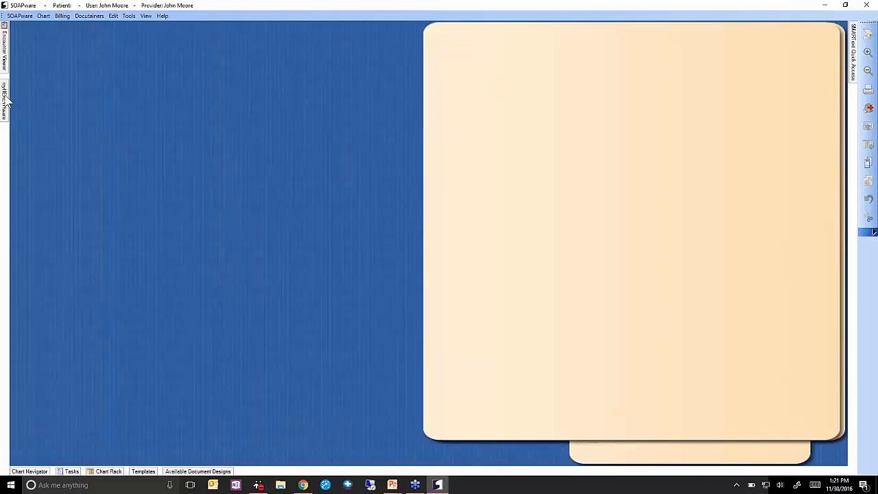
Open the fax list, clear the checked pages, and switch to the 7-page fax.
left_click(5, 99)
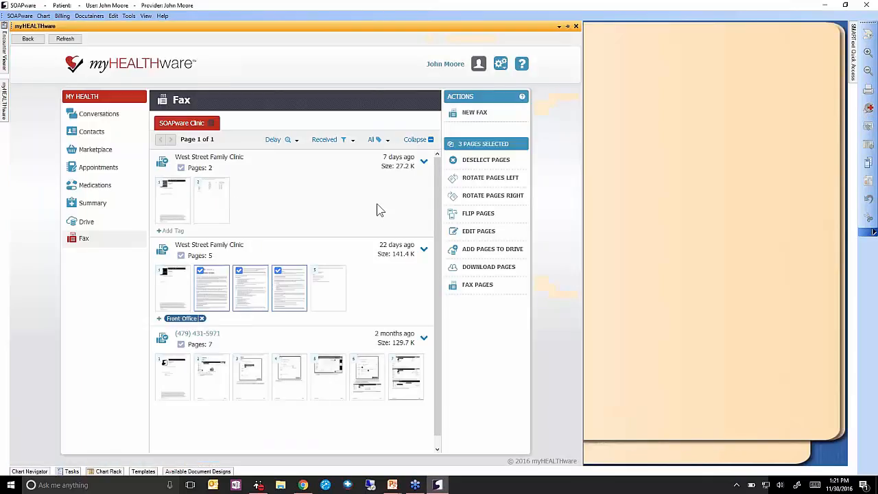
left_click(482, 160)
left_click(402, 294)
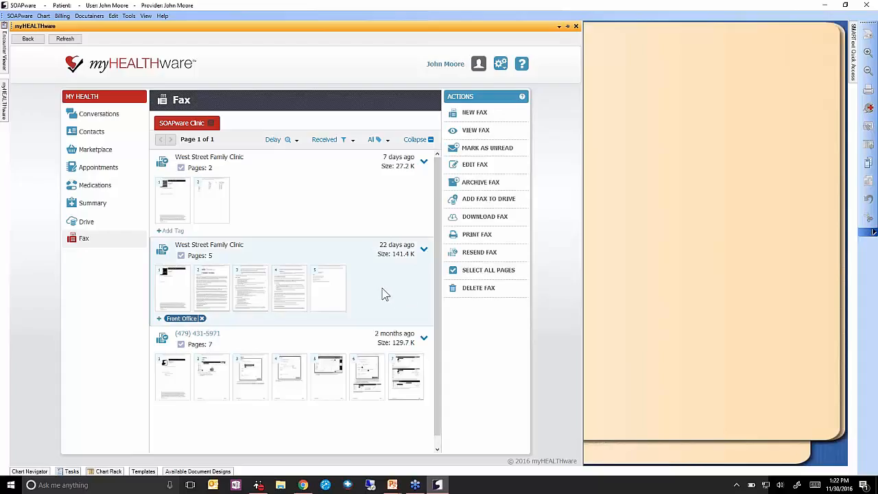
left_click(355, 341)
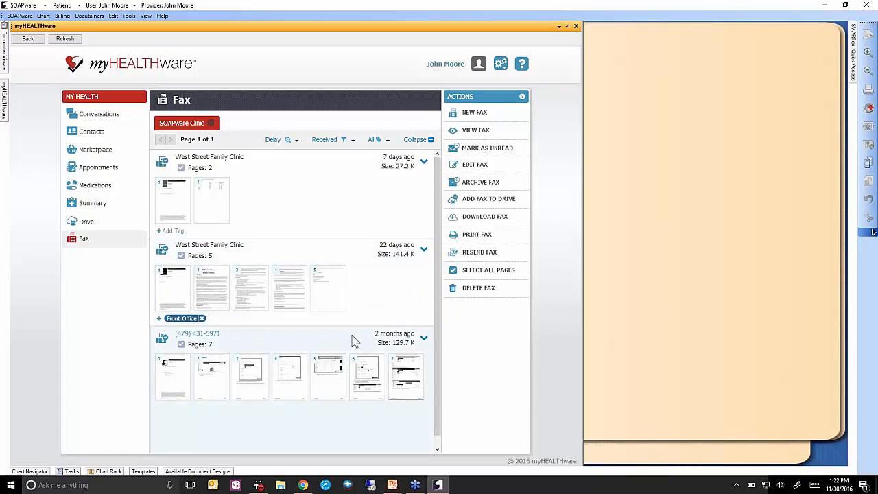
scroll(356, 337, "down", 1)
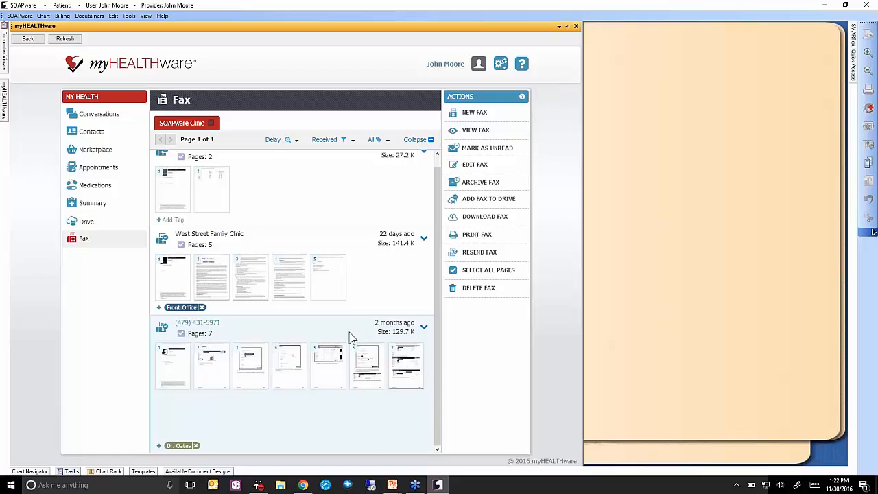
Check pages 2 through 5 of the 7-page fax, then clear them.
left_click(223, 365)
left_click(248, 368)
left_click(291, 363)
left_click(322, 363)
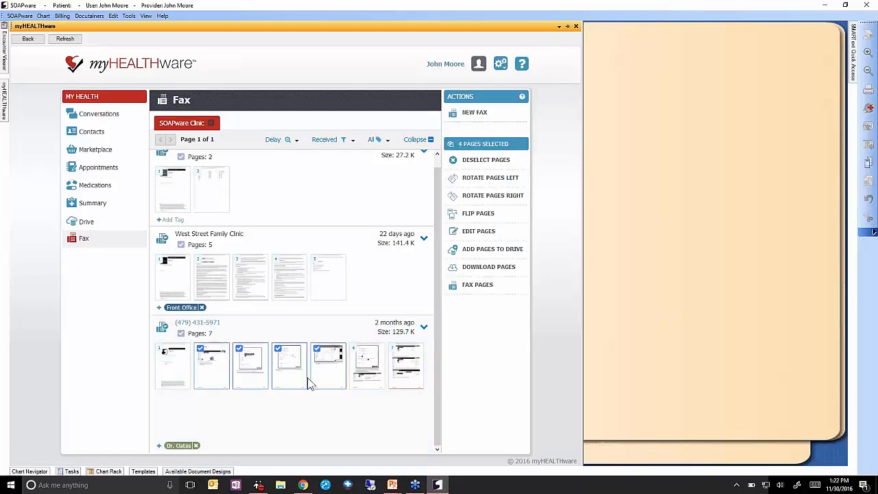
left_click(472, 162)
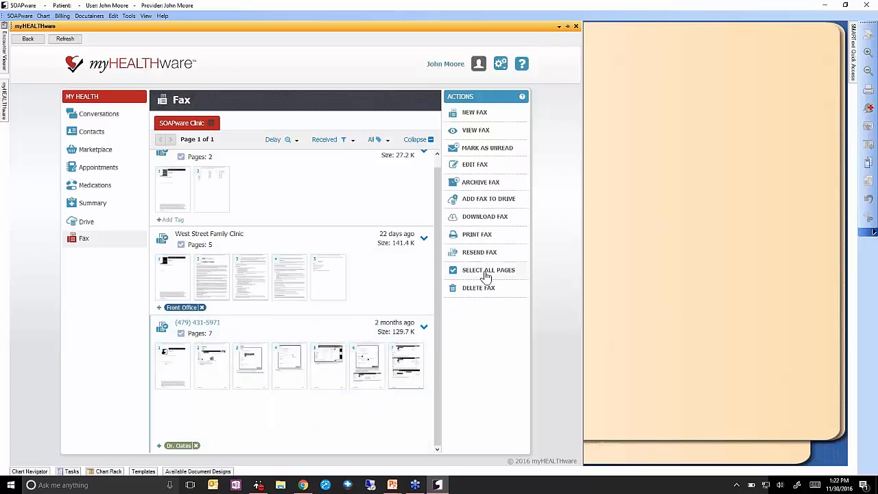
Select all pages, uncheck pages 1 and 2, then deselect every page.
left_click(486, 272)
left_click(172, 373)
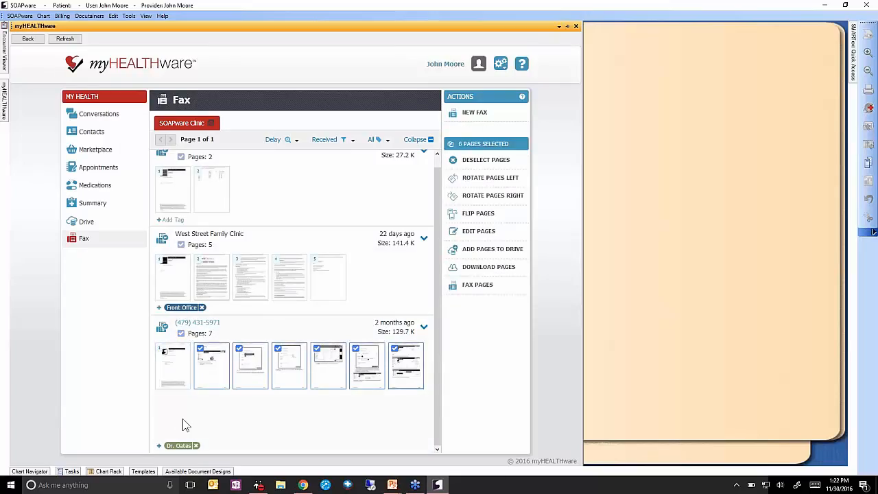
left_click(204, 382)
left_click(485, 162)
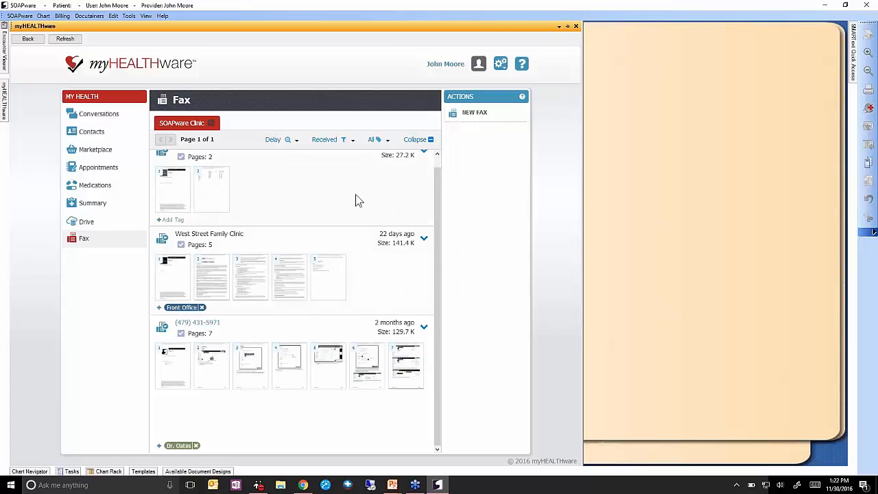
left_click(317, 183)
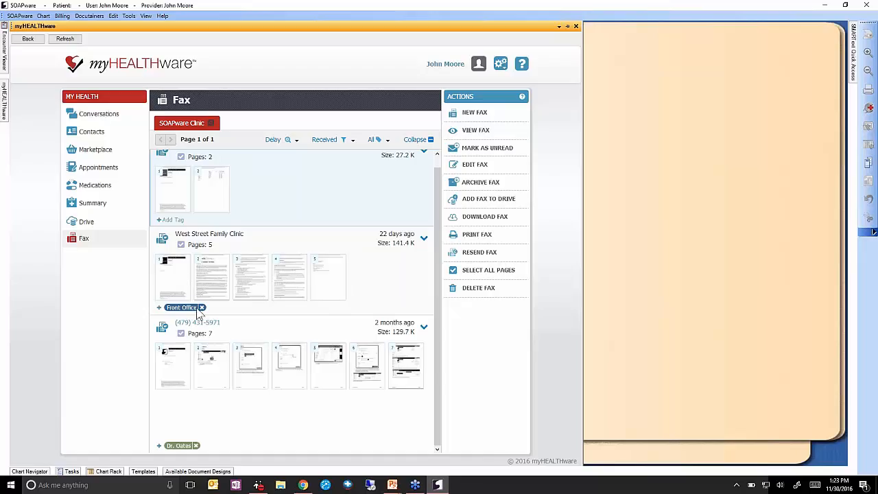
left_click(372, 284)
Delete the Normal Priority, Low Priority and Urgent tags from the clinic's tag list.
left_click(212, 126)
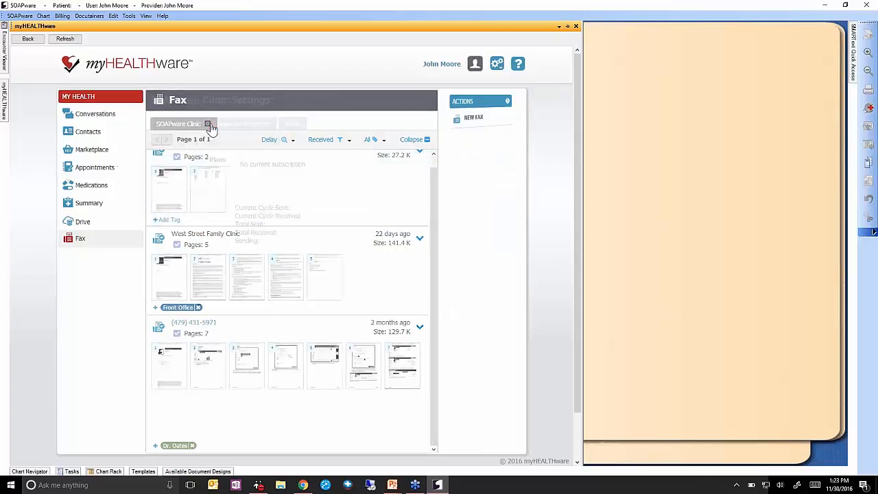
left_click(351, 130)
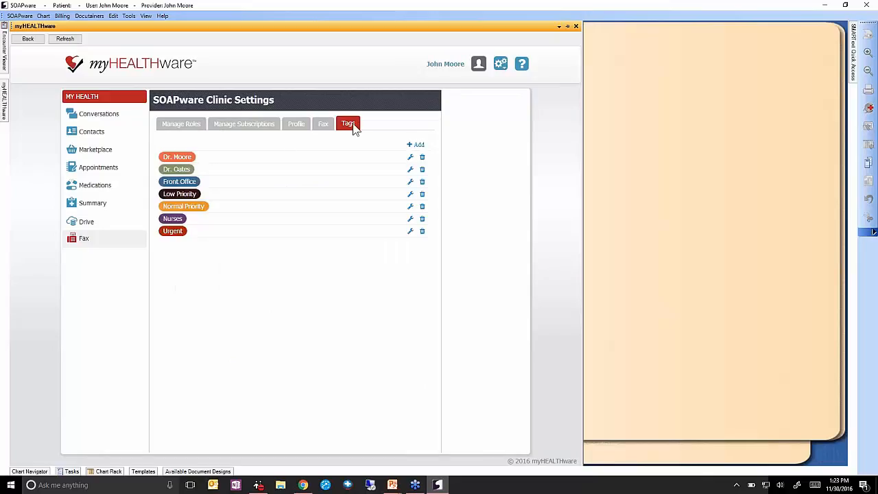
left_click(421, 206)
left_click(406, 181)
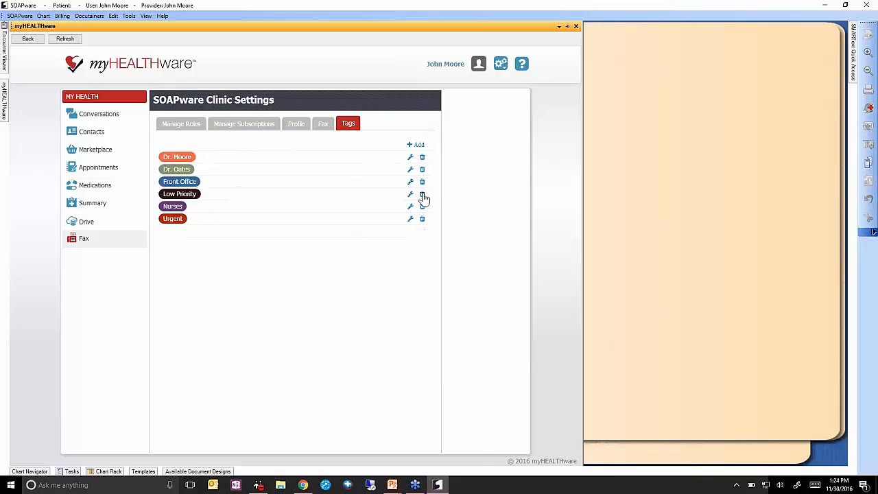
left_click(422, 197)
left_click(422, 185)
left_click(422, 206)
left_click(395, 181)
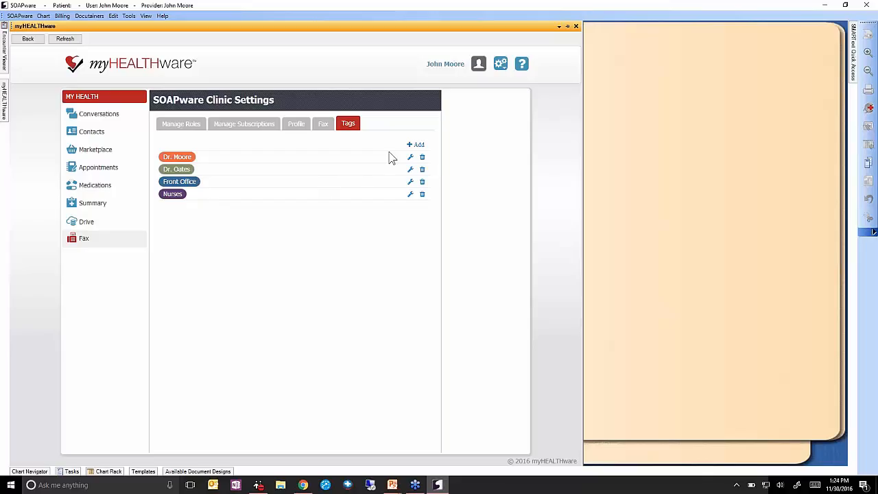
Create a new red 'Urgent' tag, save it, and go back to the fax list.
left_click(419, 145)
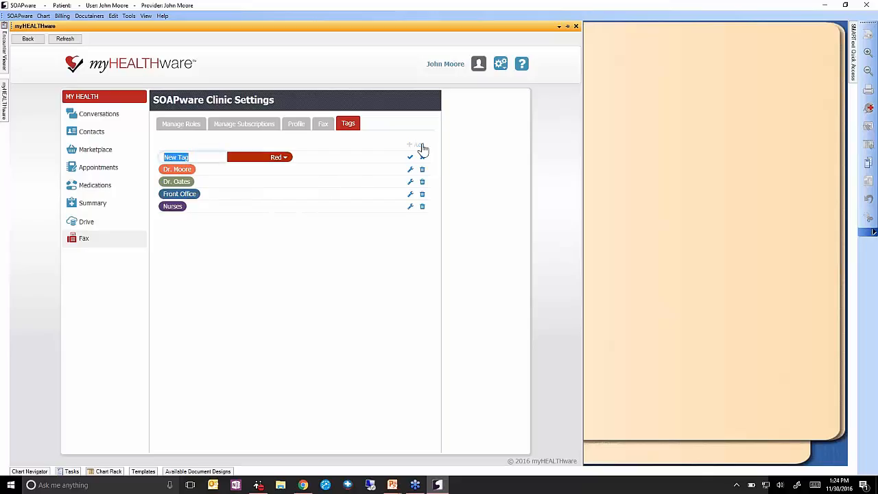
type("Urgent")
left_click(285, 160)
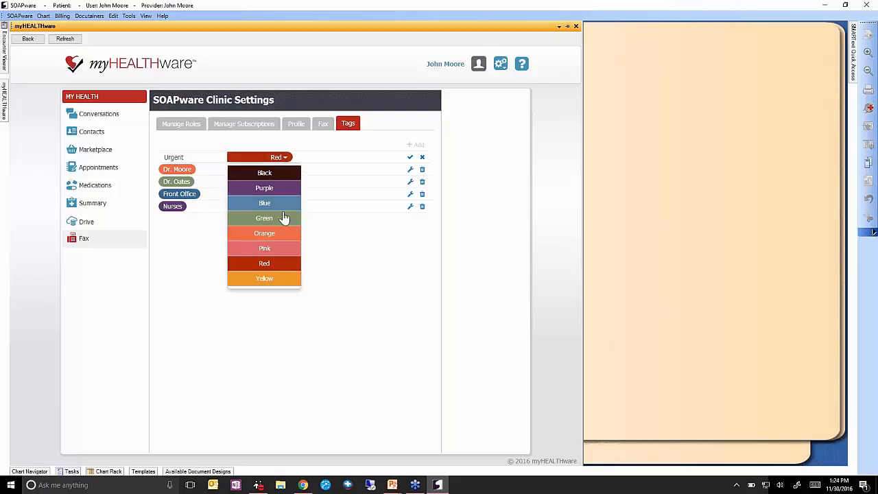
left_click(286, 270)
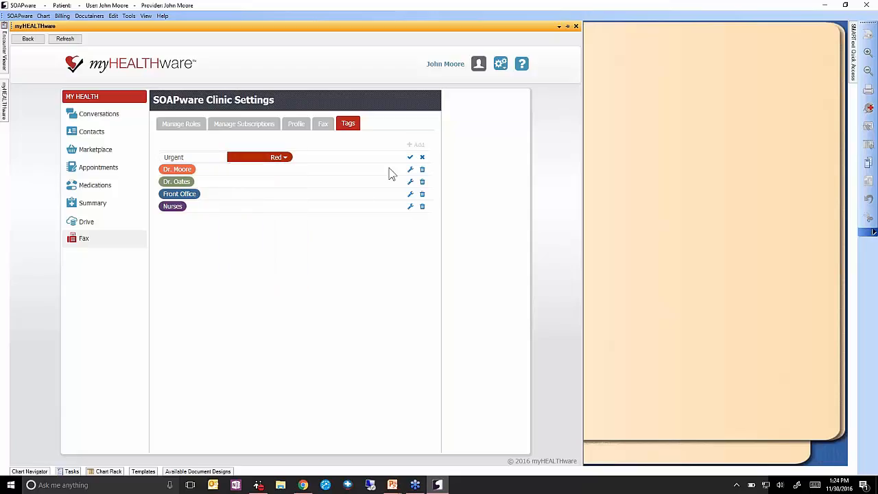
left_click(410, 159)
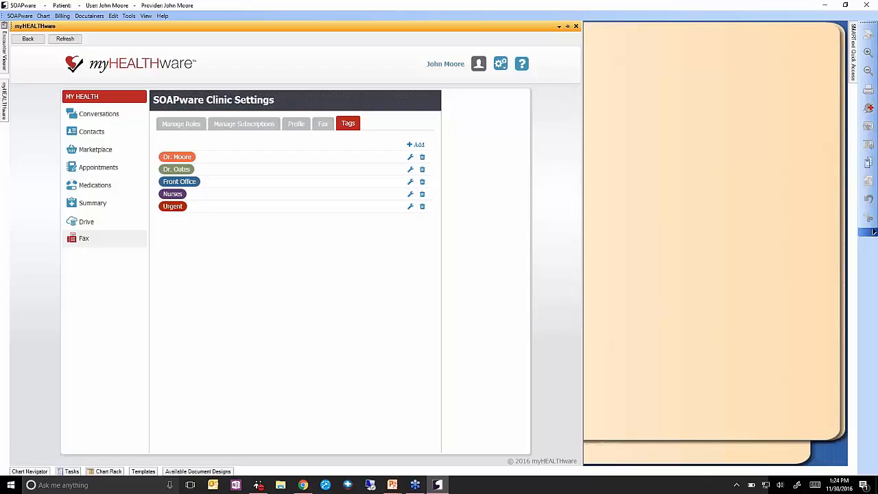
left_click(85, 239)
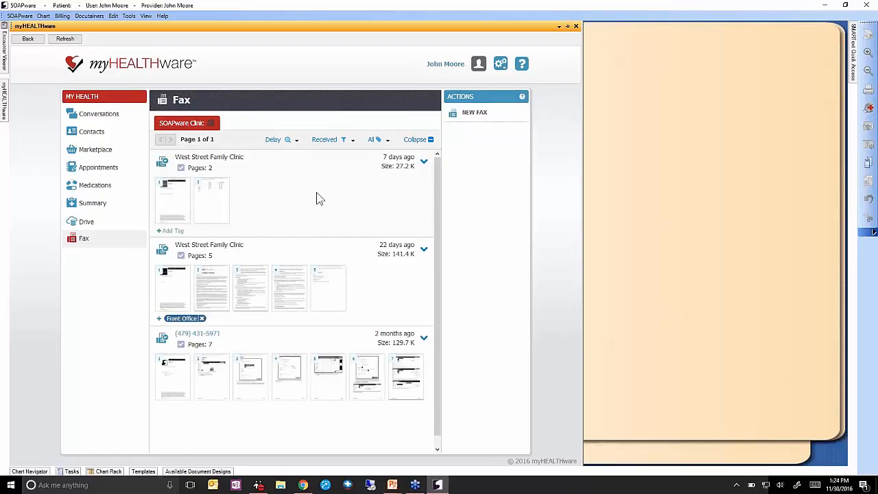
Tag the 2-page West Street Family Clinic fax with the green doctor tag.
left_click(299, 187)
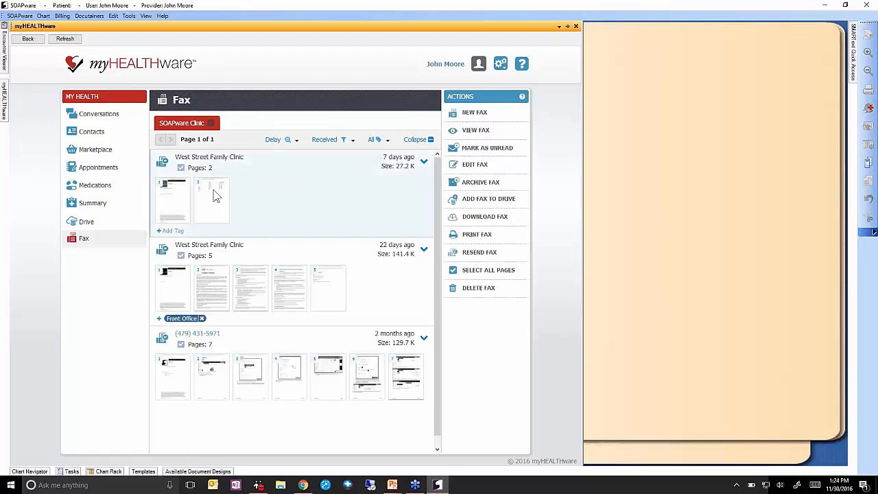
mouse_move(212, 195)
left_click(180, 235)
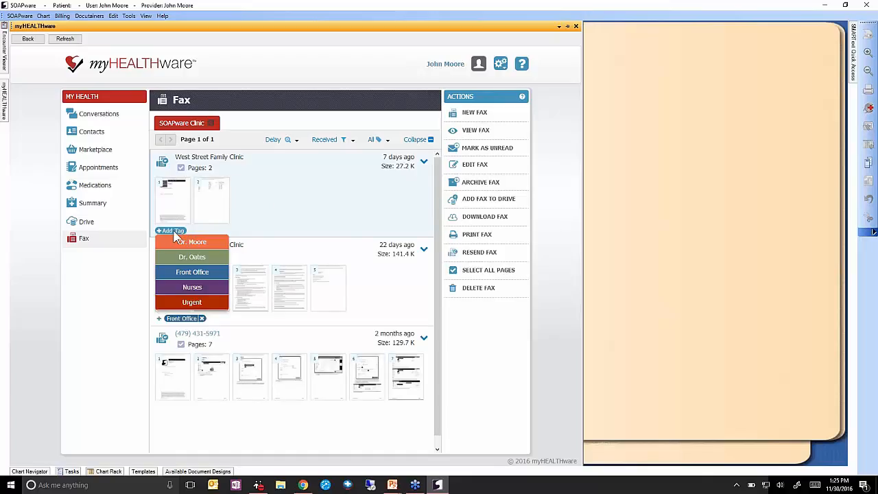
left_click(180, 234)
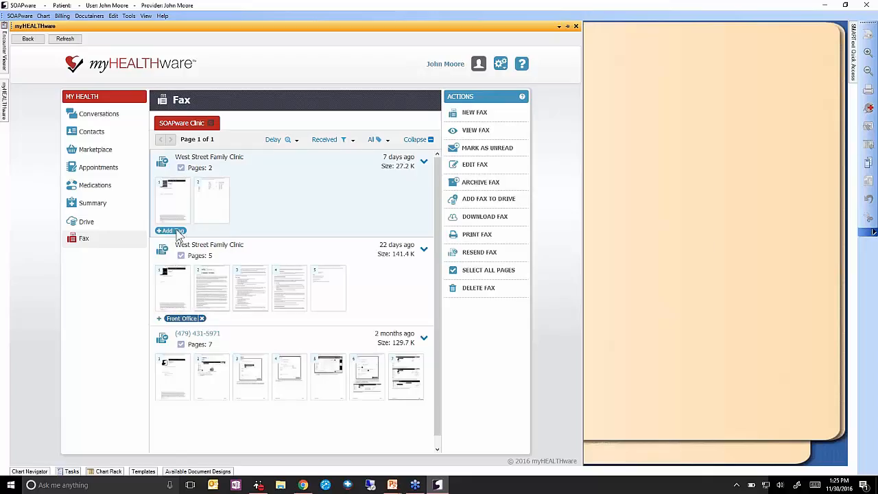
left_click(172, 233)
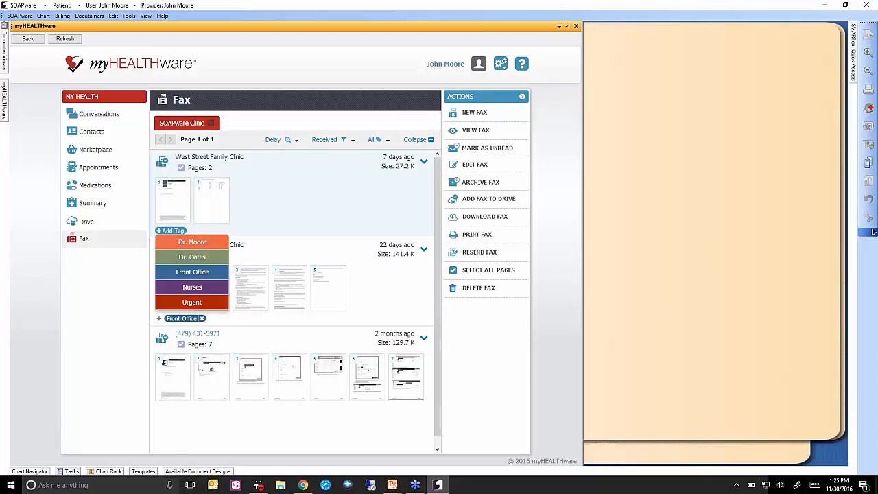
left_click(201, 257)
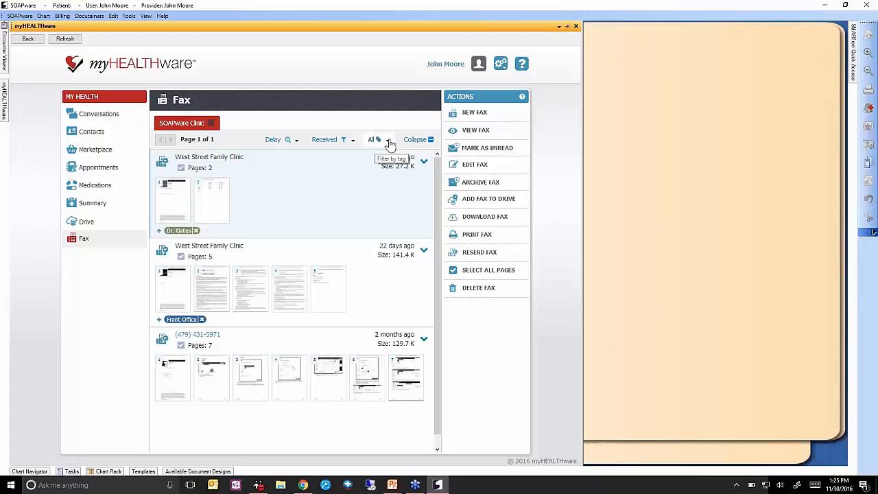
Filter the fax list by the green doctor tag, then clear that filter.
left_click(389, 141)
left_click(312, 188)
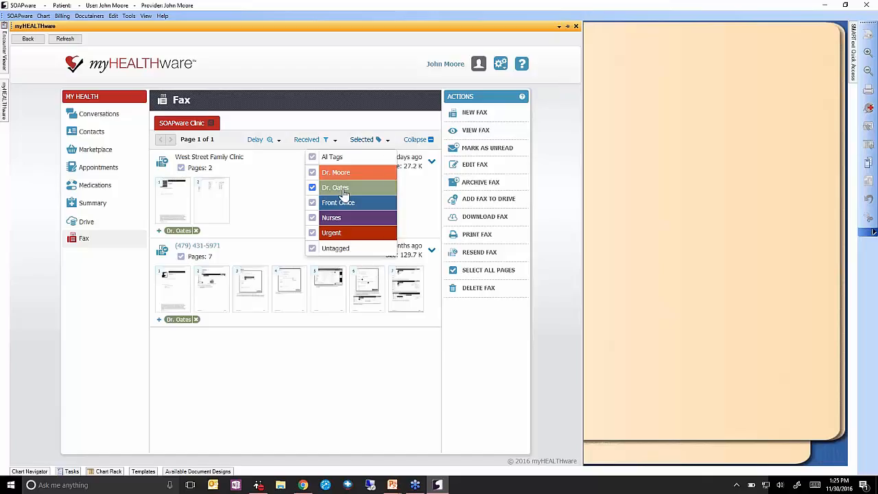
left_click(275, 193)
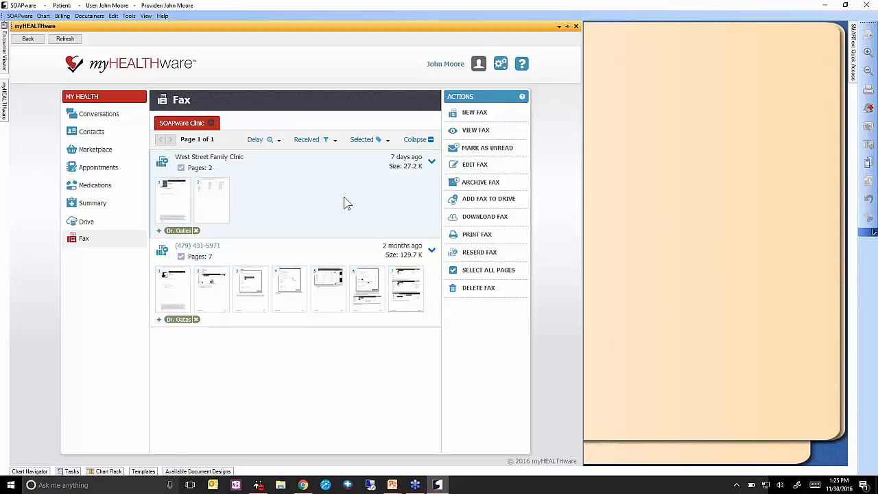
left_click(377, 141)
left_click(313, 189)
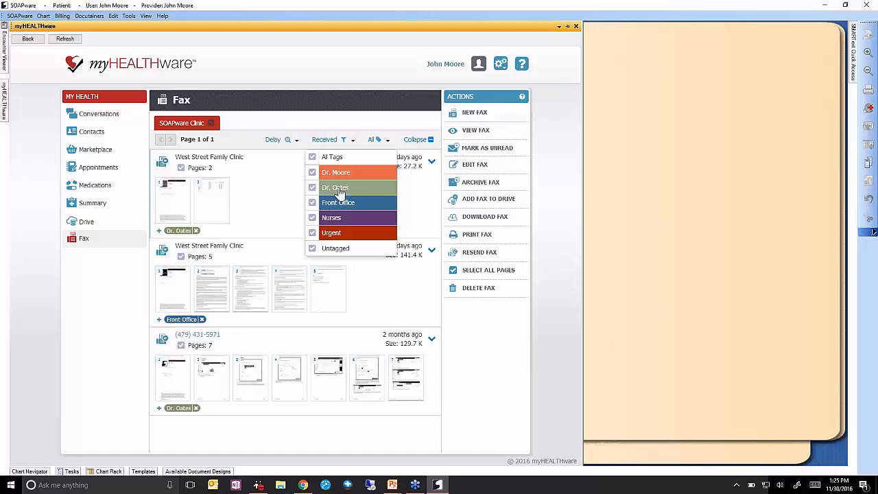
Try the Front Office, Untagged, Nurses and Urgent filters, then show All Tags and return to SOAPware.
left_click(313, 204)
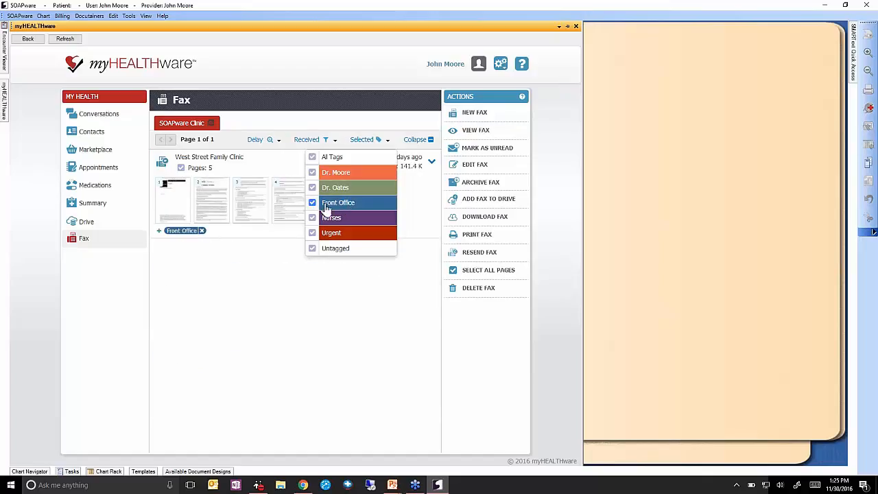
left_click(312, 249)
left_click(314, 220)
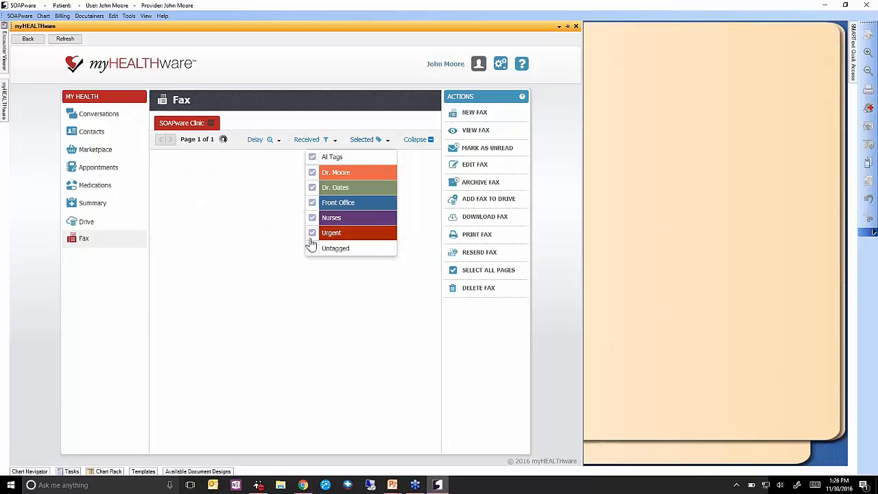
left_click(314, 234)
left_click(314, 233)
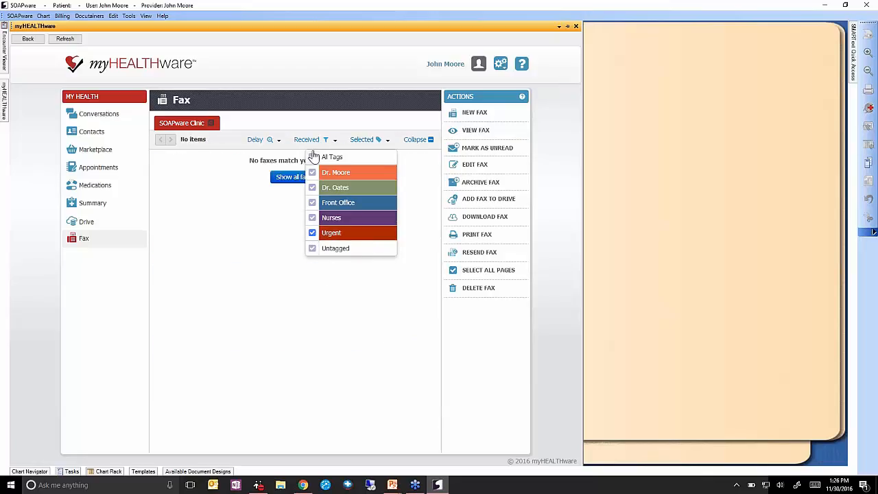
left_click(334, 159)
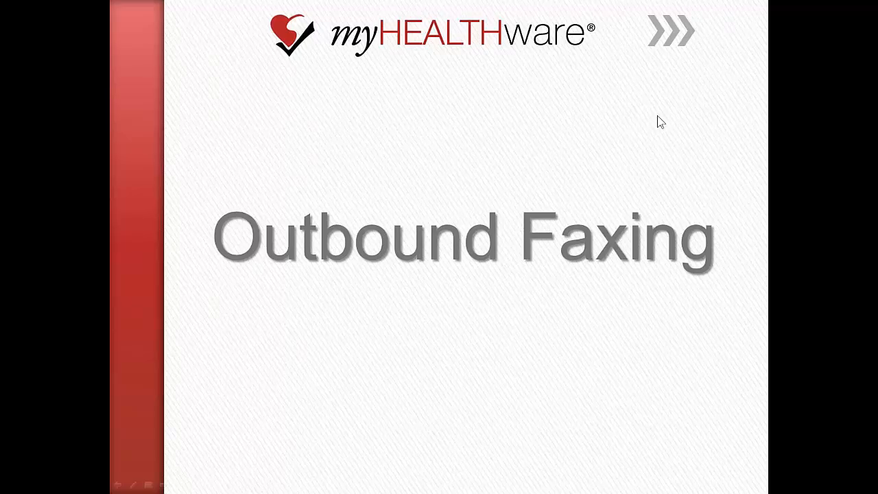
key("alt+Tab")
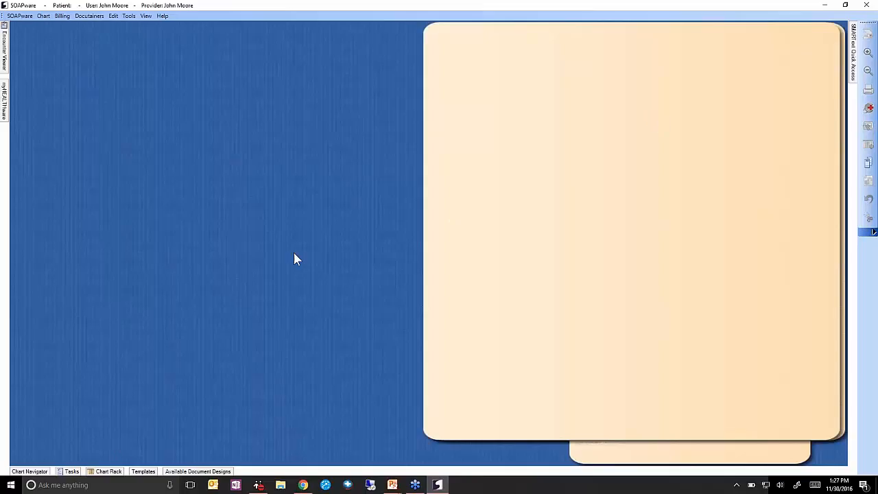
Search the Chart Rack for the patient and open their chart.
left_click(122, 470)
key("Return")
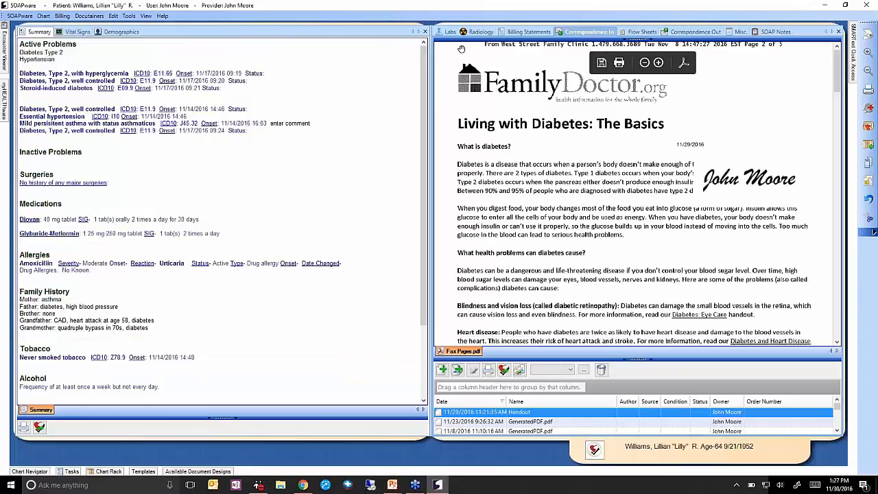
Move SOAP Notes to the front and display the 11/29/2016 1:25 PM Bronchitis note.
left_click(773, 31)
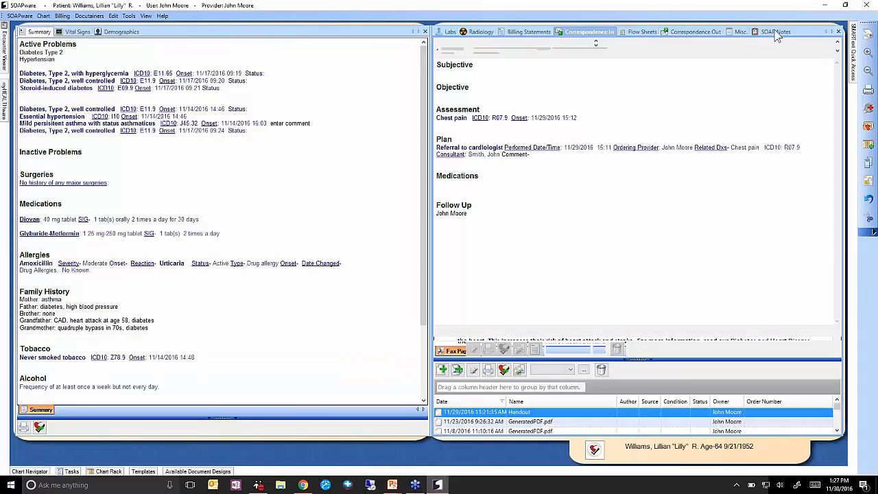
left_click_drag(529, 41, 440, 32)
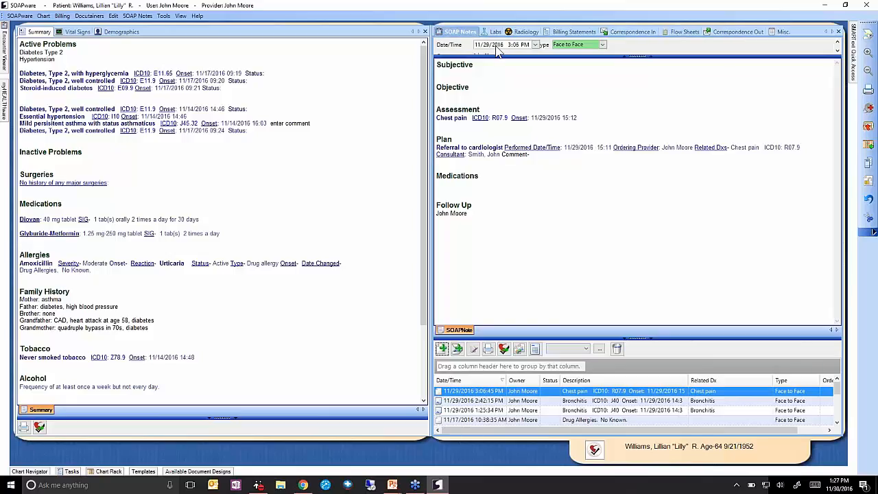
left_click(481, 402)
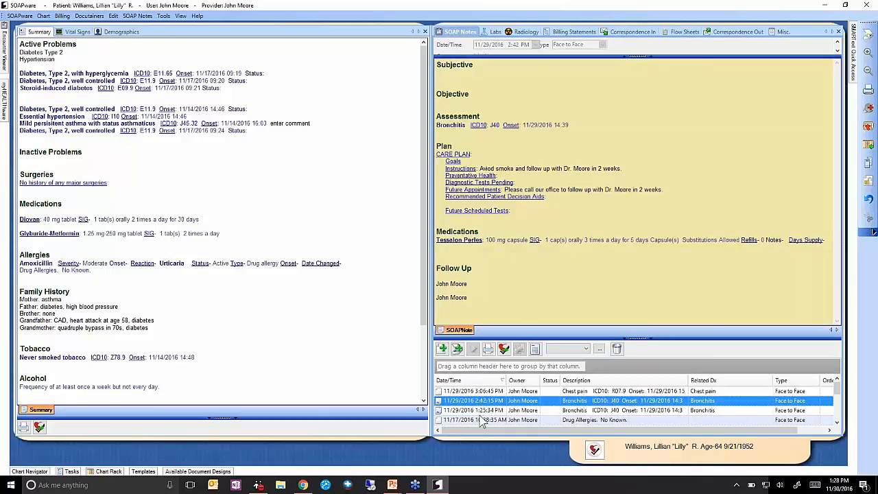
left_click(458, 410)
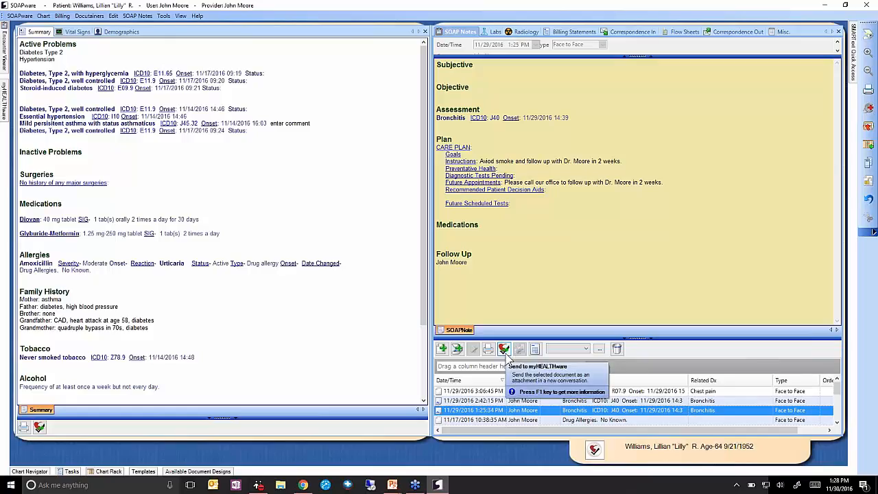
Send the Bronchitis SOAP note to myHEALTHware as a fax, uploading the entire docutainer.
left_click(504, 349)
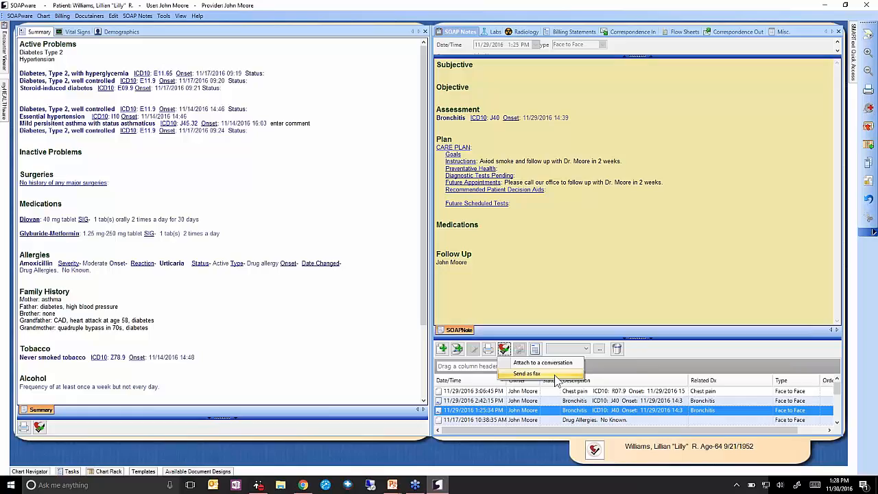
left_click(552, 376)
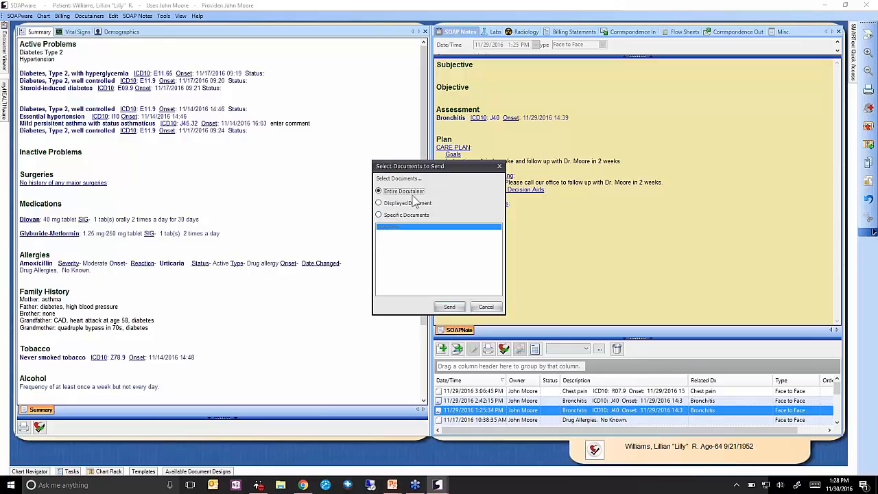
left_click(406, 216)
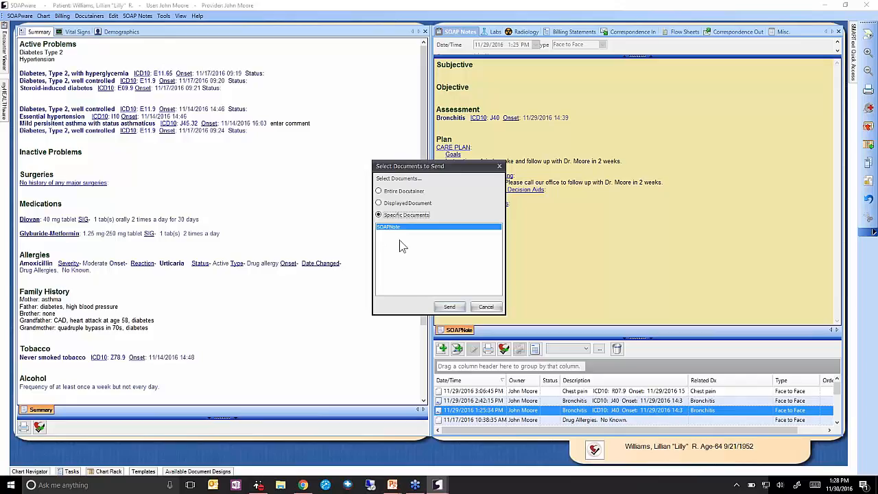
left_click(402, 192)
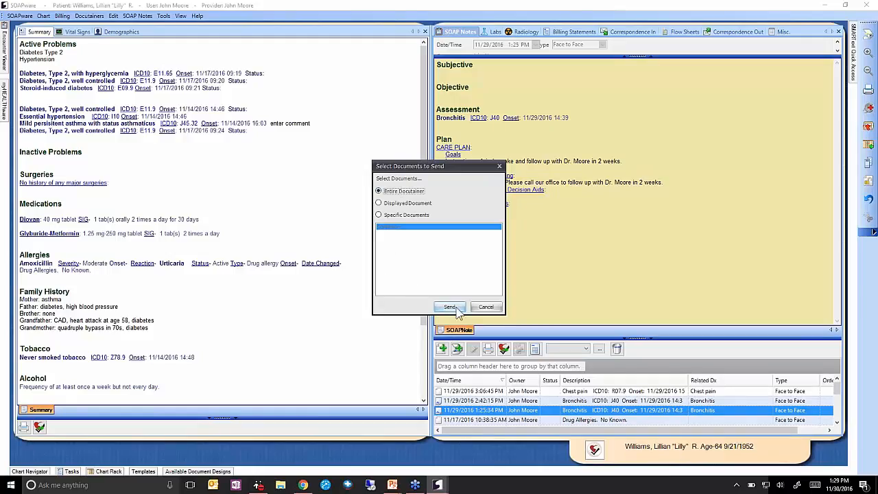
left_click(451, 308)
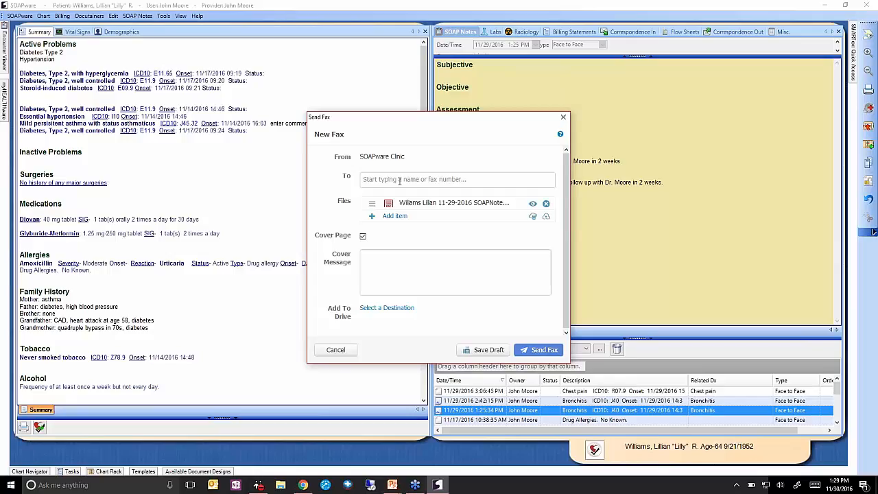
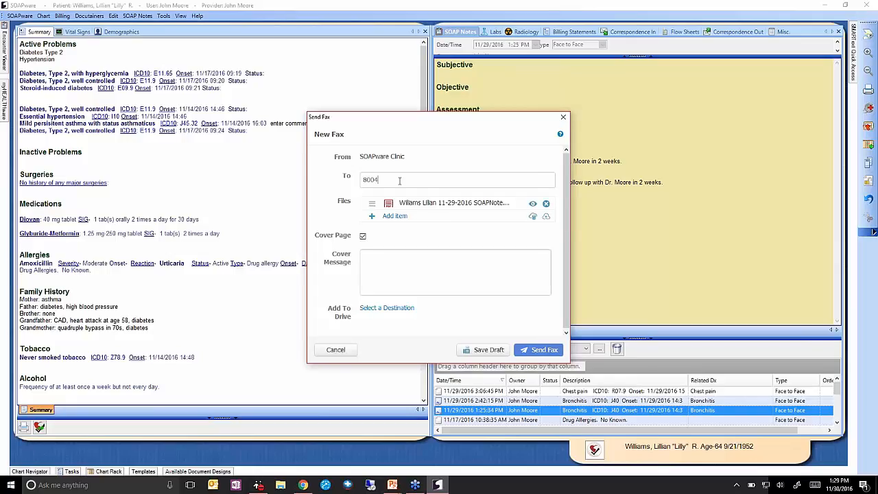
Address the fax to West Street Family Clinic.
key("BackSpace")
key("BackSpace")
key("BackSpace")
key("BackSpace")
key("BackSpace")
key("BackSpace")
key("BackSpace")
key("BackSpace")
key("BackSpace")
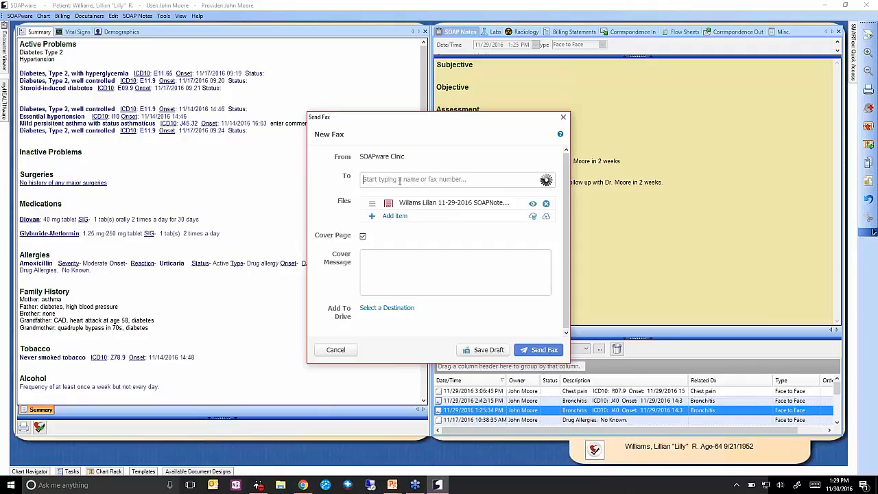
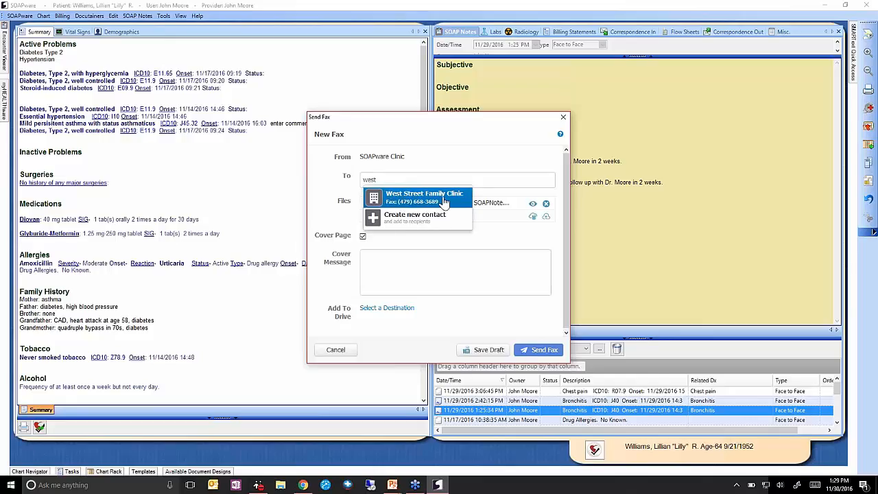
left_click(442, 197)
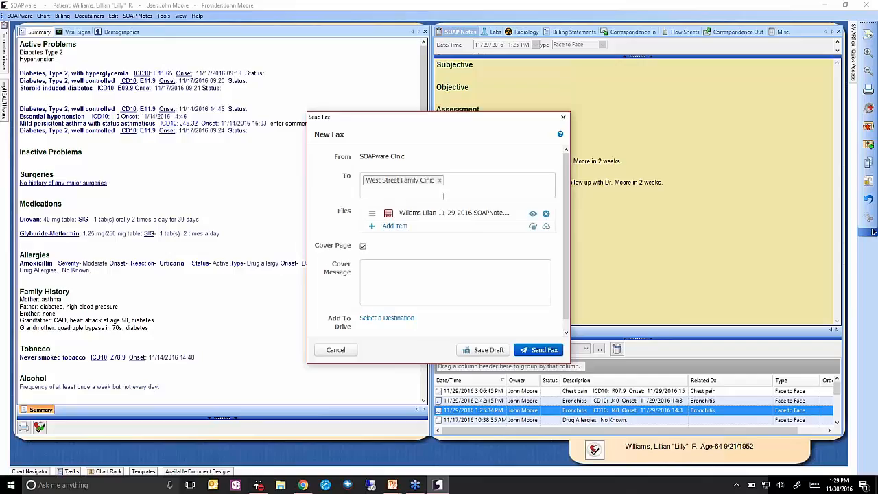
Keep the cover page, add an ATTN message for the recipient, and send the fax.
left_click(365, 247)
left_click(362, 246)
type("ATTN: Rita")
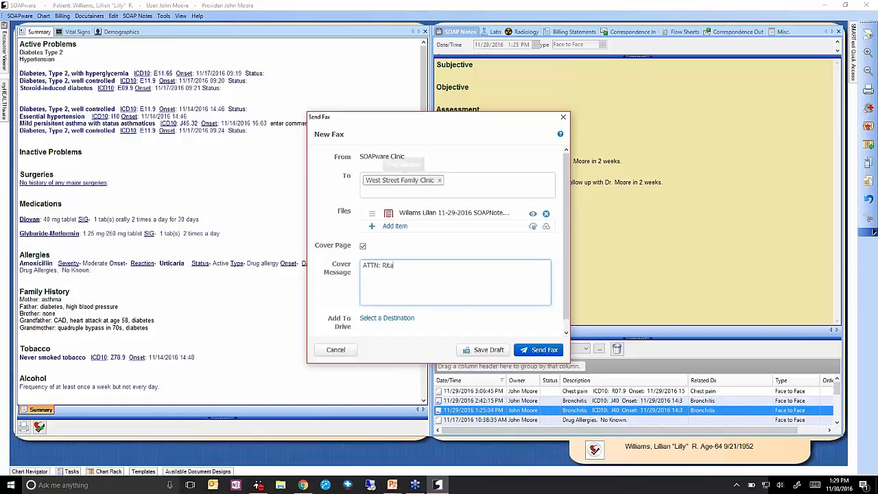
left_click(542, 350)
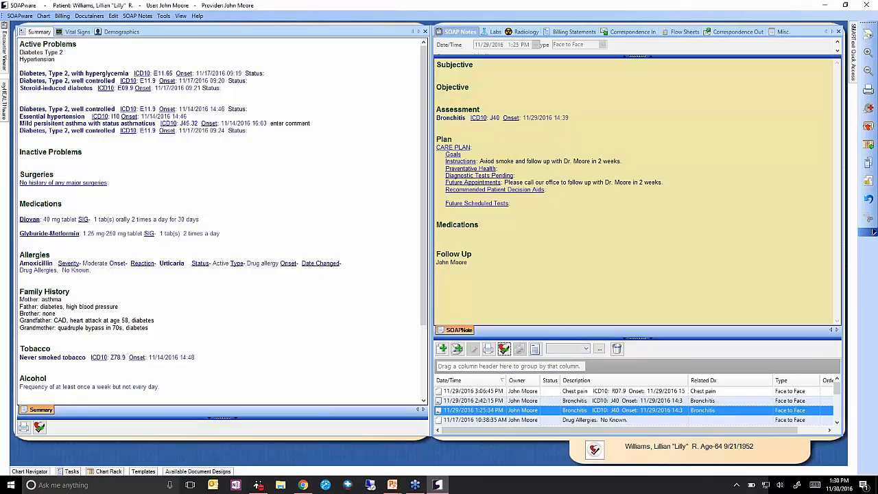
Show Sent faxes and refresh until the new 2-page West Street Family Clinic fax tops the list.
left_click(5, 93)
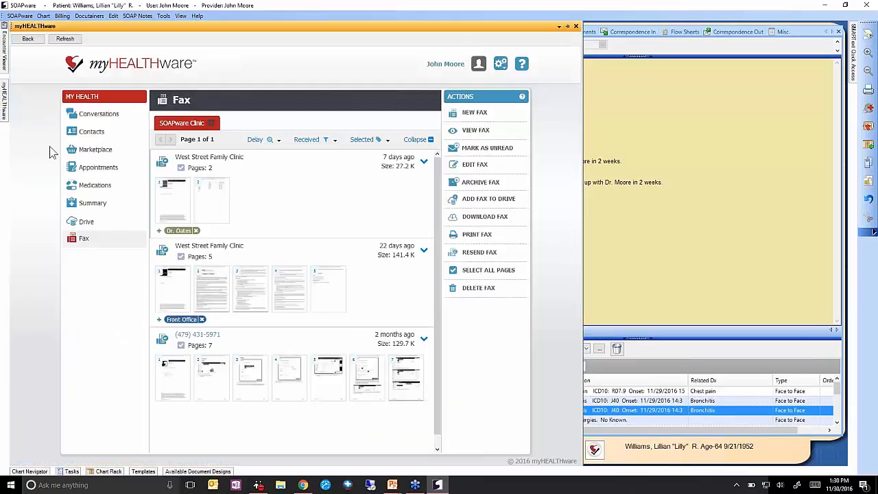
left_click(320, 141)
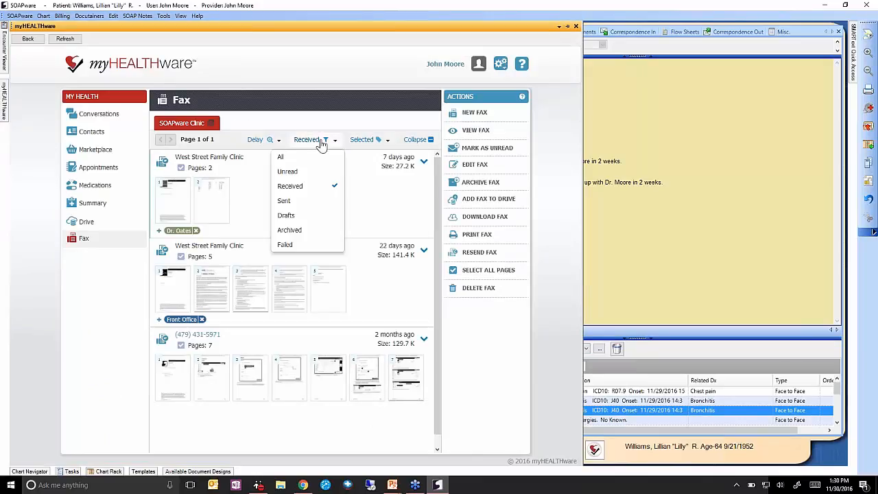
left_click(304, 201)
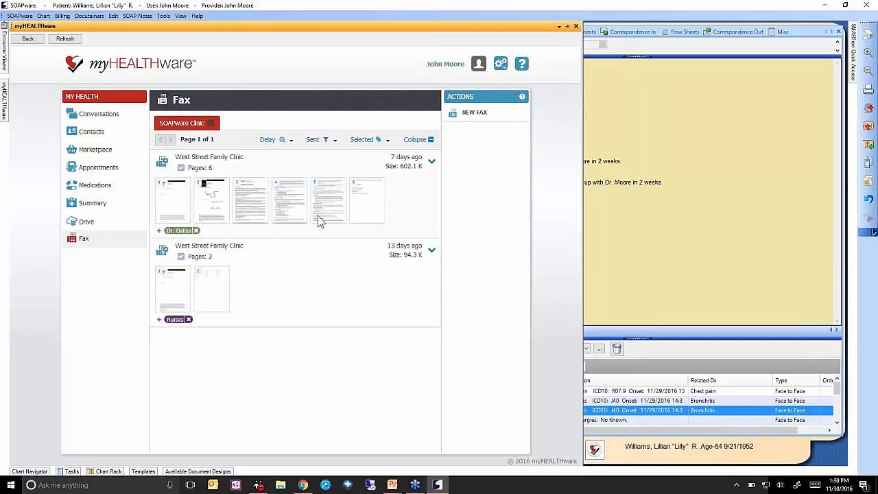
left_click(71, 40)
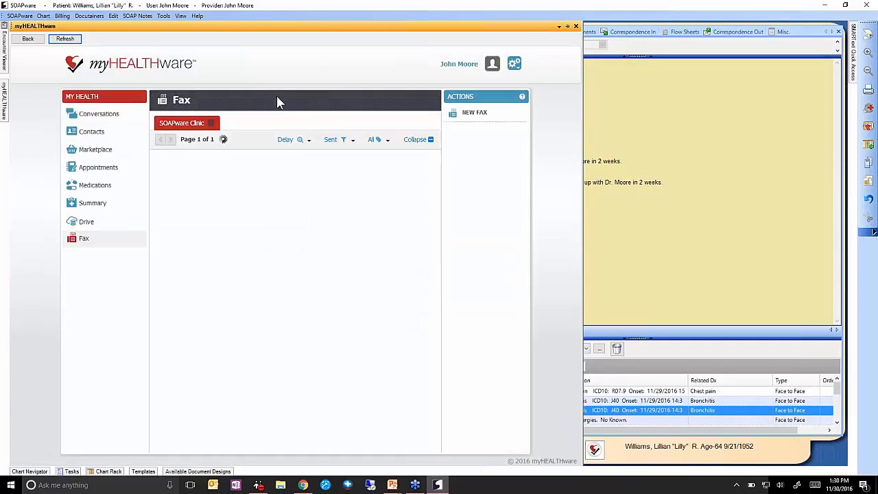
left_click(65, 39)
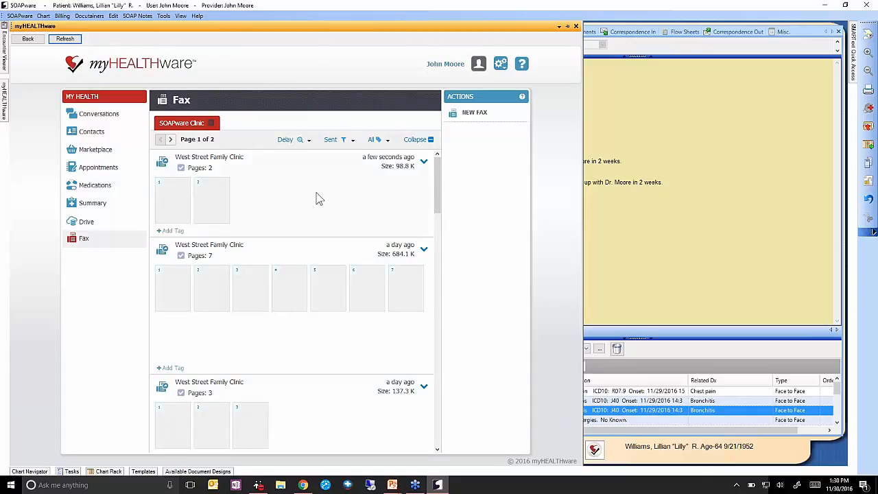
left_click(317, 197)
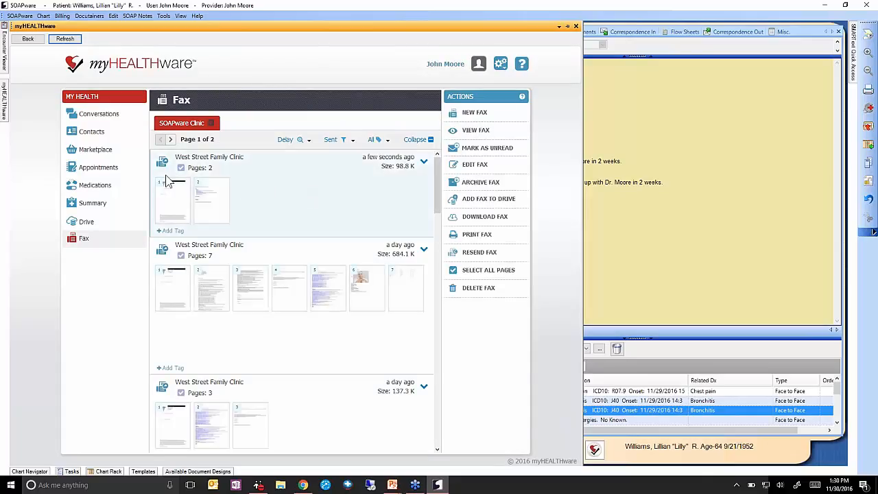
Set the delay option to On and preview both pages of the sent fax.
left_click(288, 140)
left_click(257, 156)
left_click(172, 192)
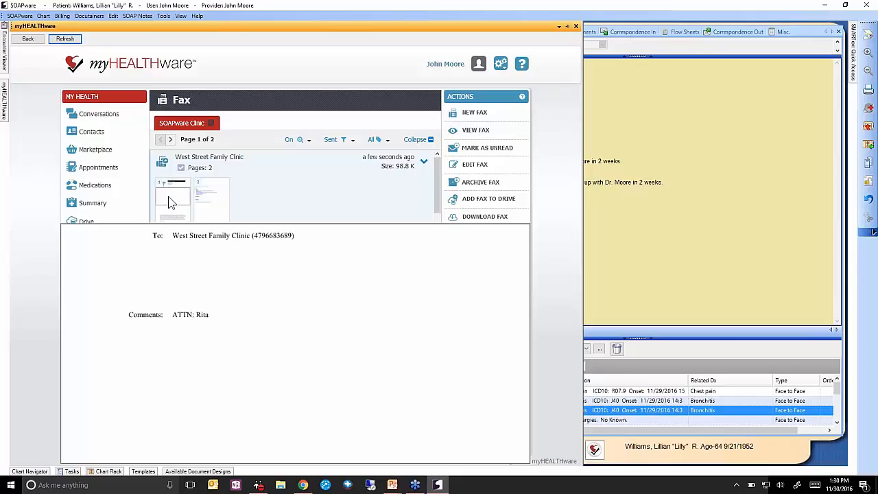
left_click(211, 197)
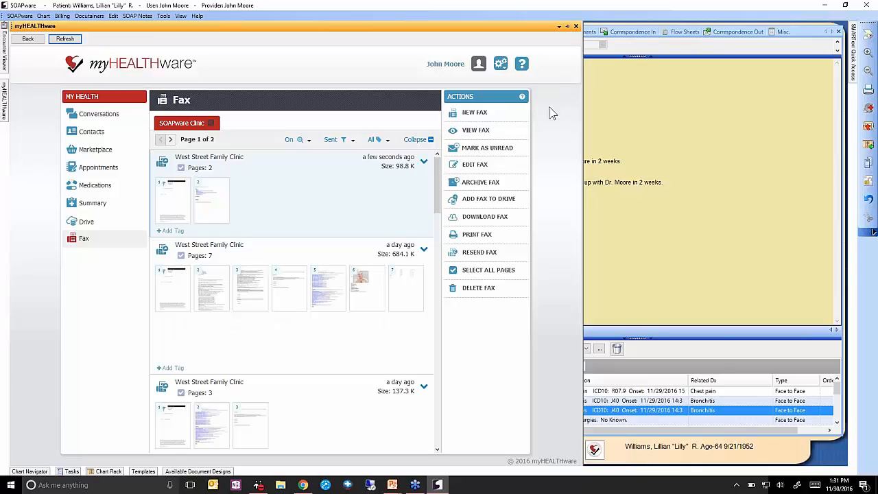
left_click(555, 106)
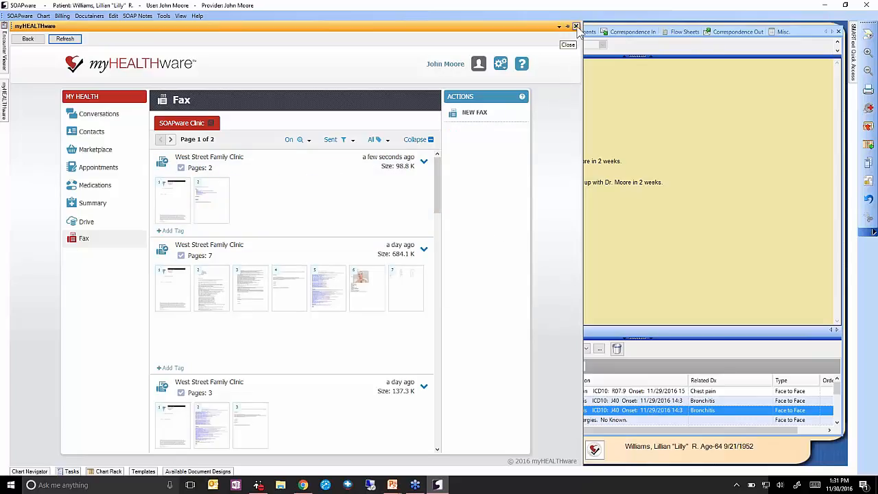
Close the myHEALTHware panel to return to the patient's Bronchitis SOAP note.
left_click(576, 27)
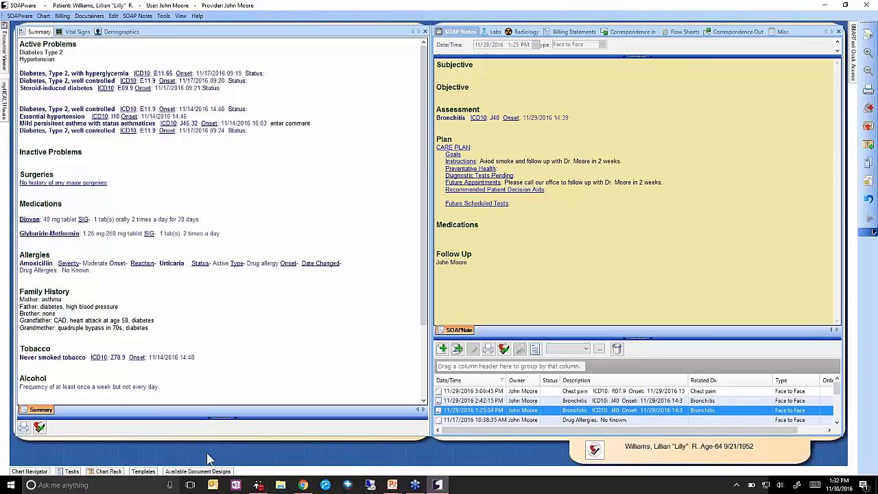
Choose the Consult Letter design and send it to myHEALTHware as a fax.
left_click(195, 471)
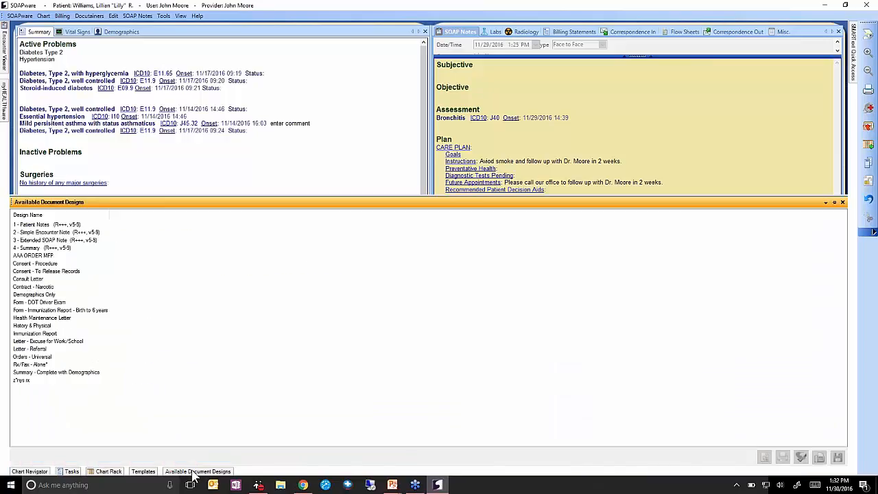
left_click(18, 280)
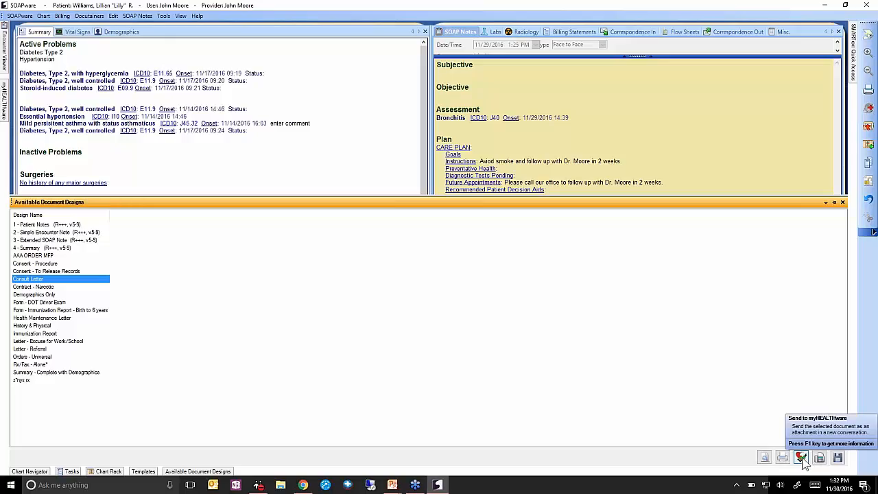
left_click(802, 457)
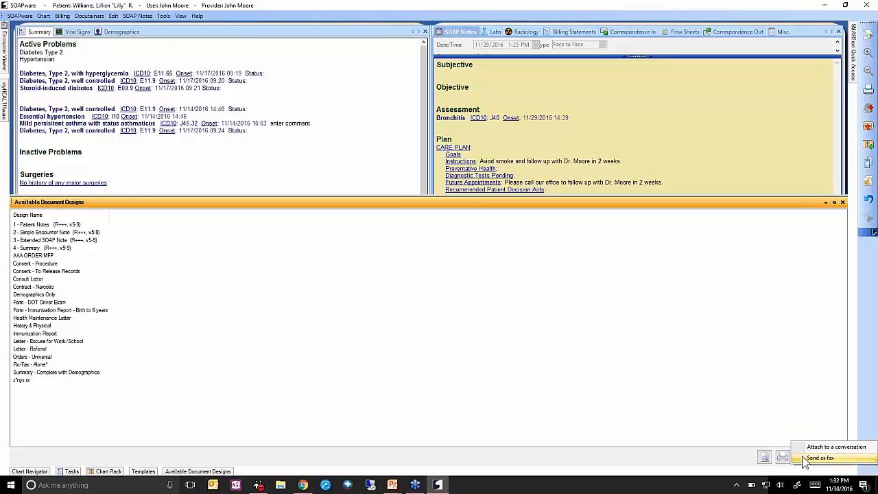
left_click(836, 461)
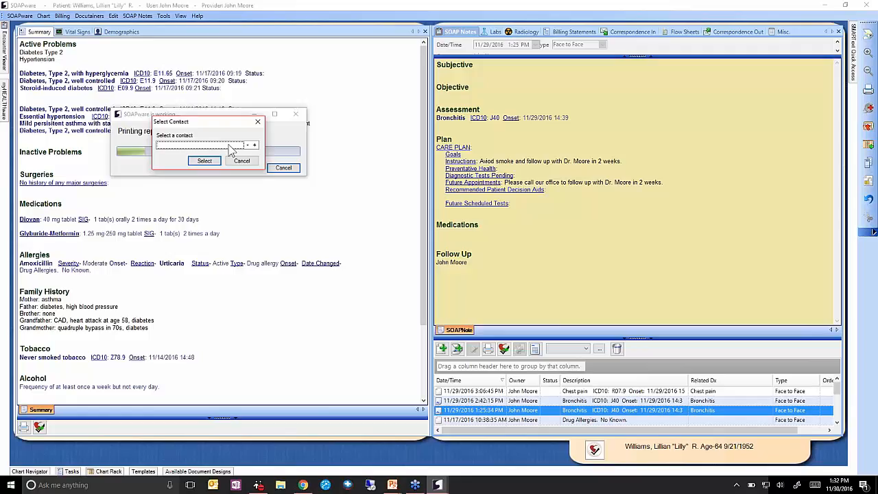
Address the letter to the physician contact and save it as a fax draft.
left_click(230, 150)
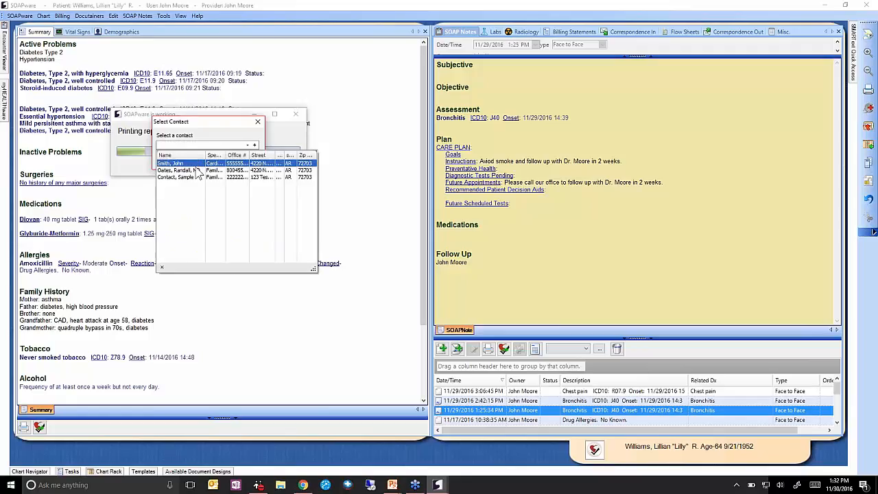
left_click(199, 166)
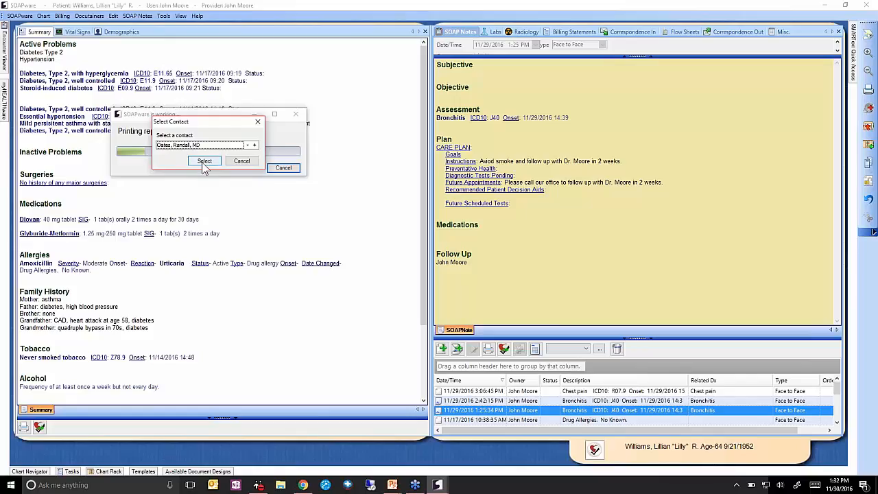
left_click(205, 162)
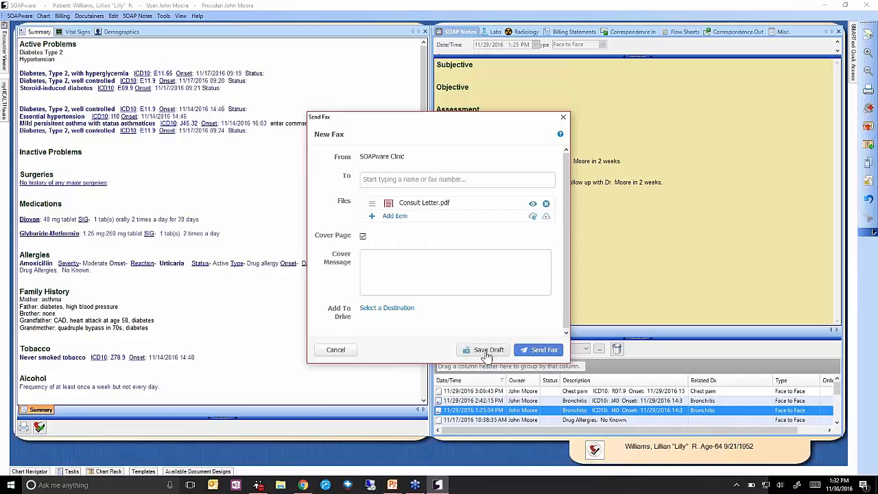
left_click(484, 355)
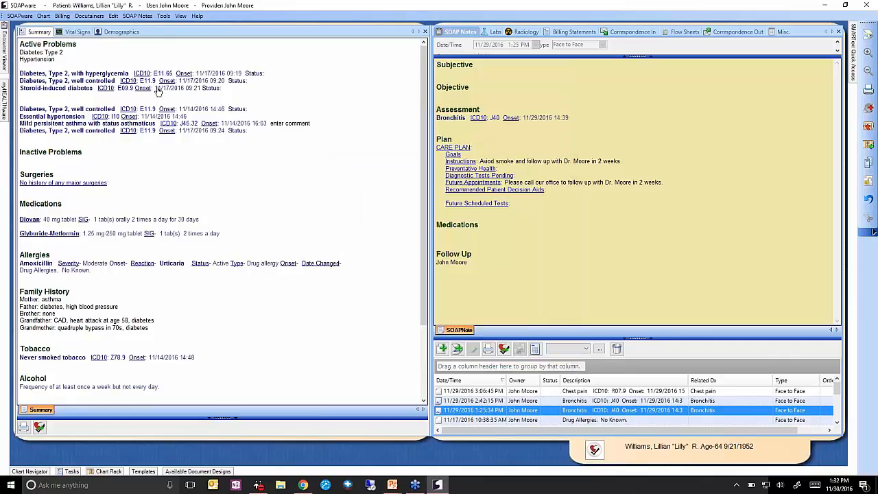
Save the patient's General demographics page as a myHEALTHware fax draft.
left_click(124, 33)
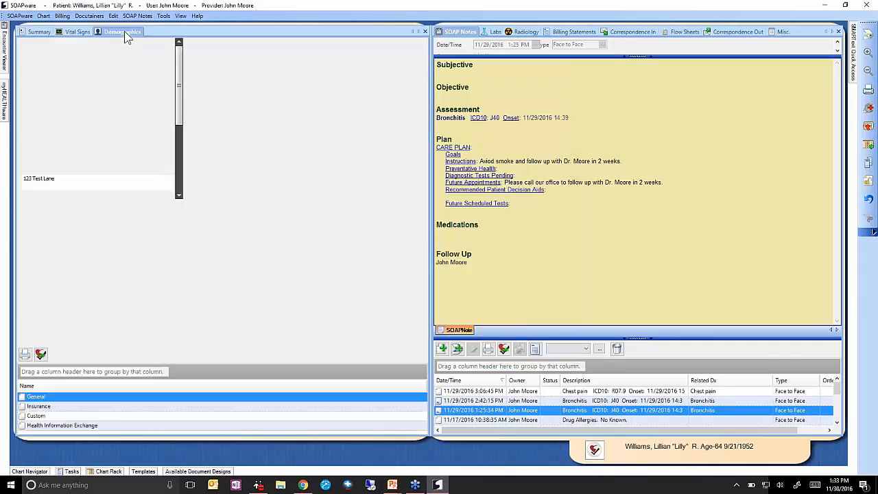
left_click(40, 356)
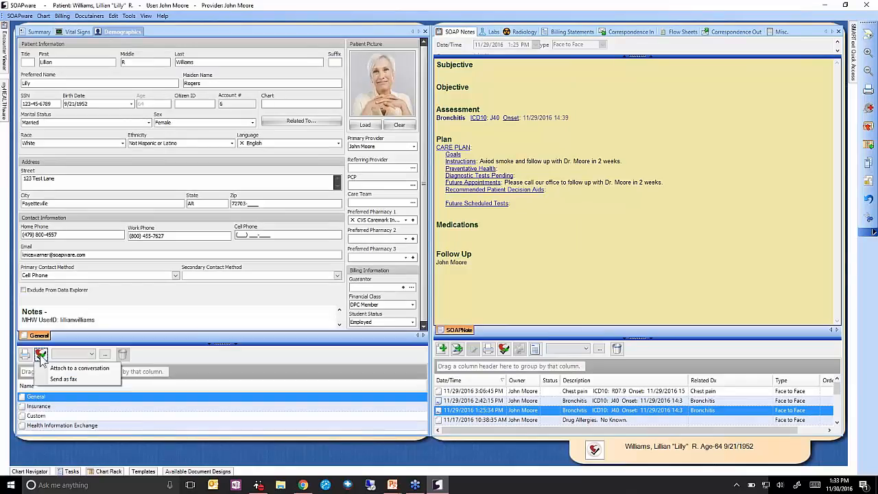
left_click(64, 380)
left_click(449, 308)
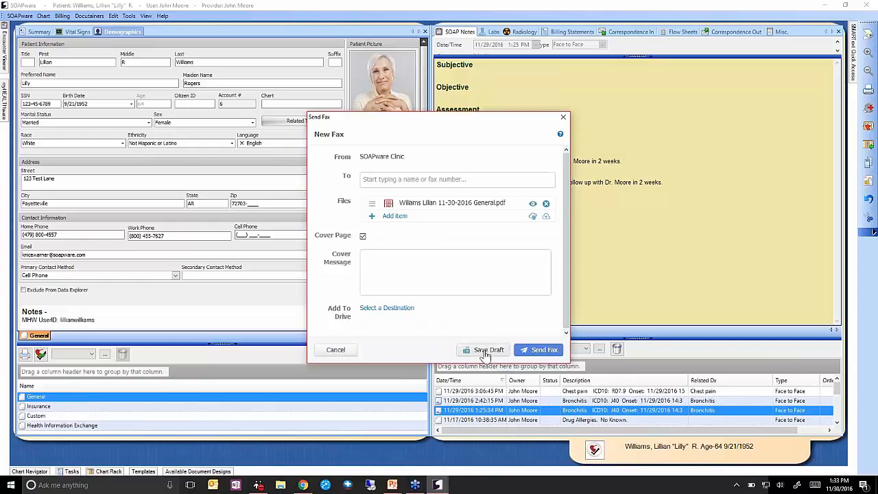
left_click(485, 352)
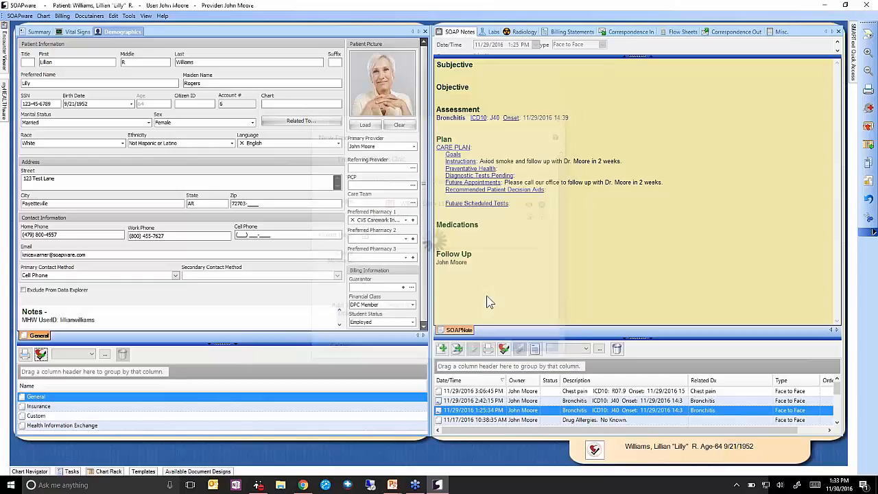
Save the 11/14/2016 SOAP note as a myHEALTHware fax draft.
left_click(488, 419)
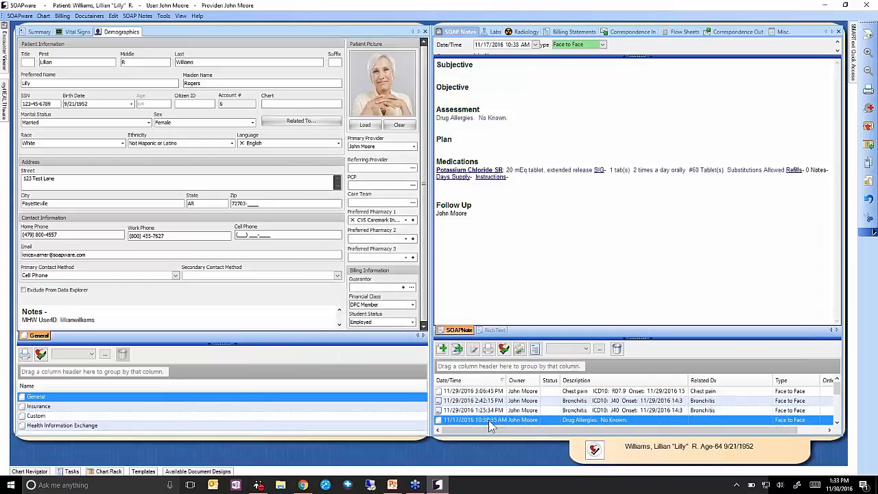
scroll(491, 412, "down", 2)
left_click(493, 402)
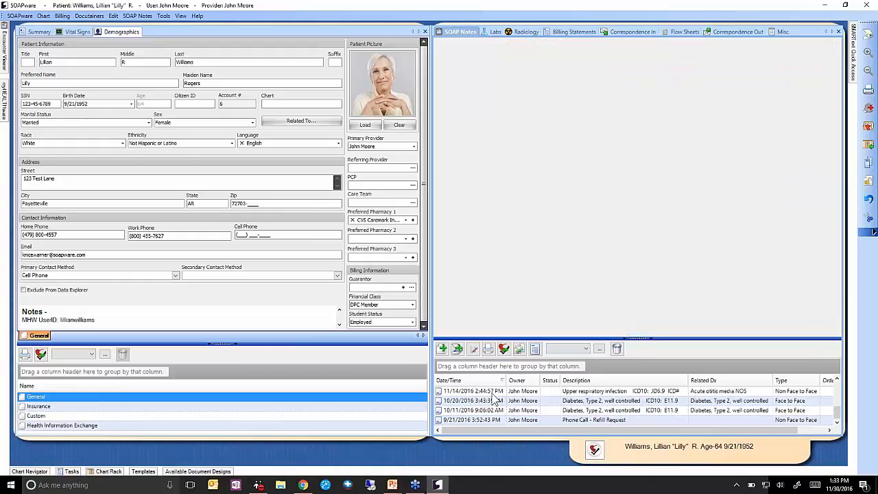
left_click(492, 392)
left_click(504, 350)
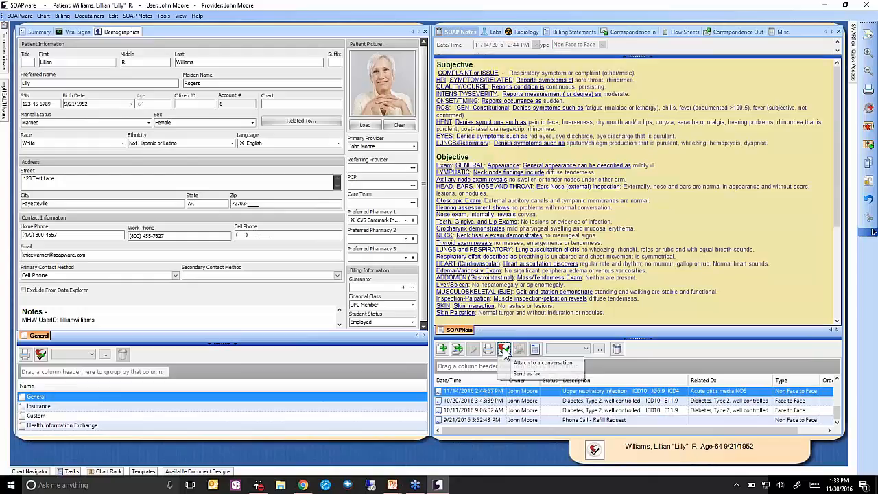
left_click(523, 374)
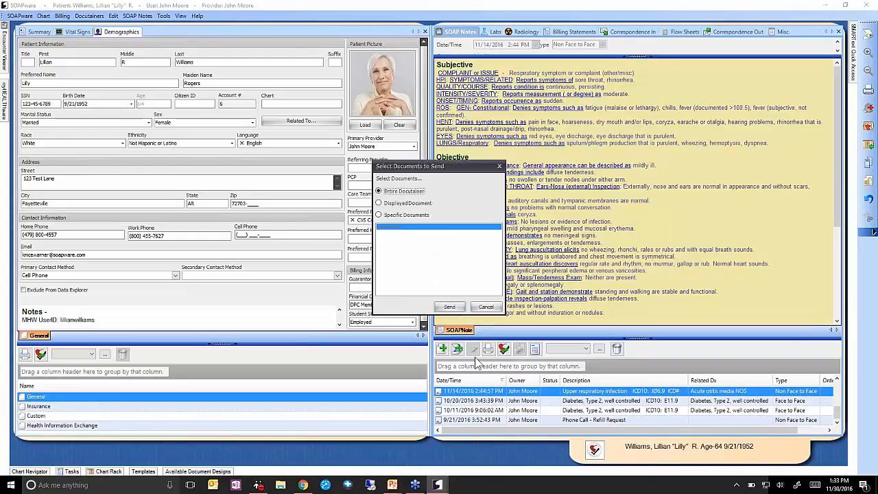
left_click(456, 308)
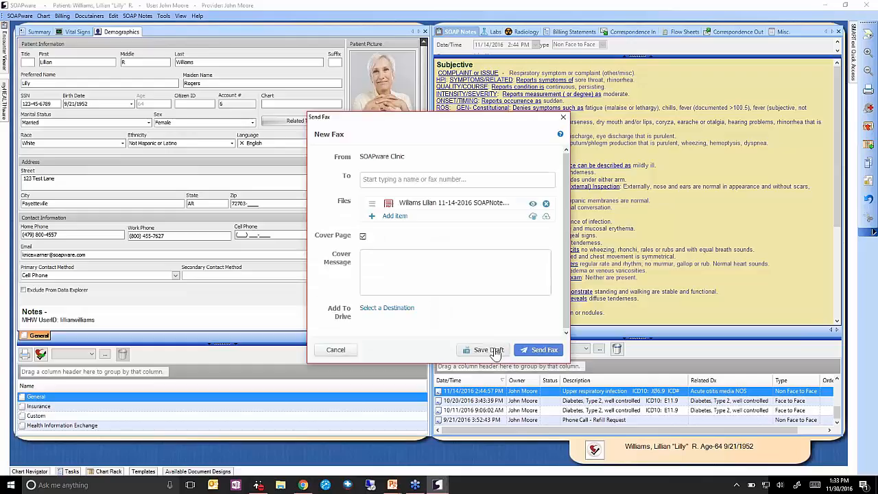
left_click(488, 351)
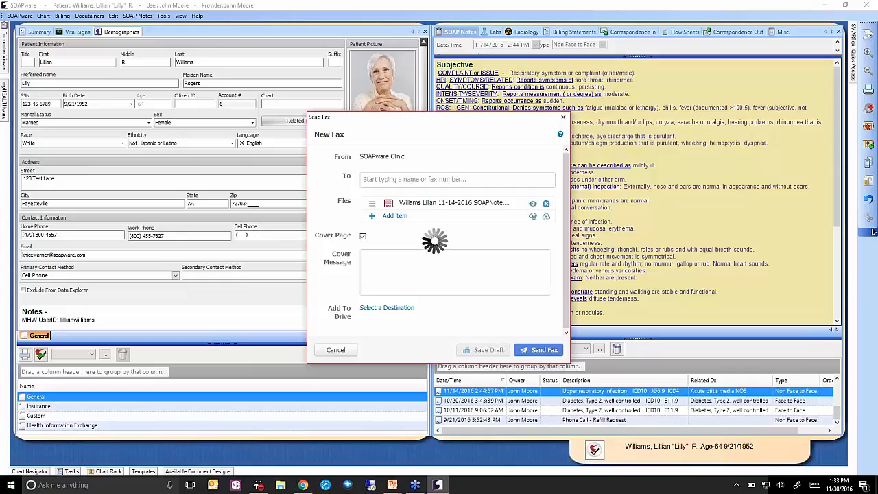
Save the 10/31/2016 Complete Blood Count lab as a myHEALTHware fax draft.
left_click(495, 34)
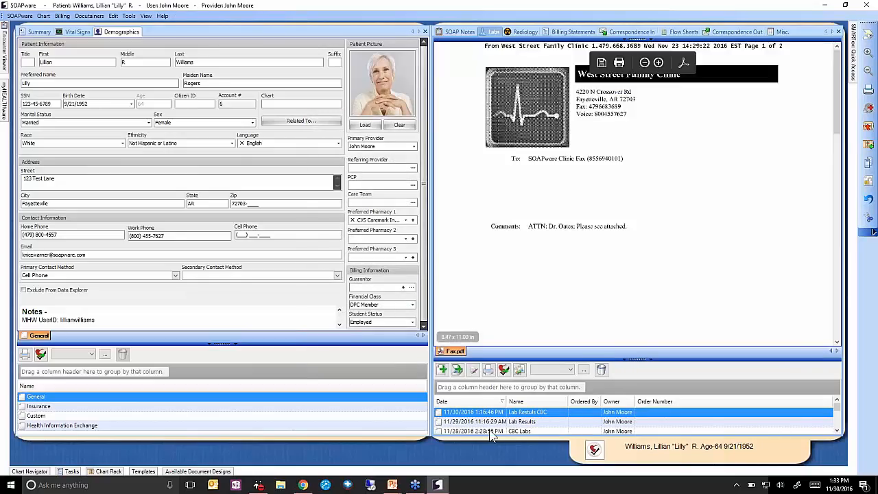
left_click(491, 430)
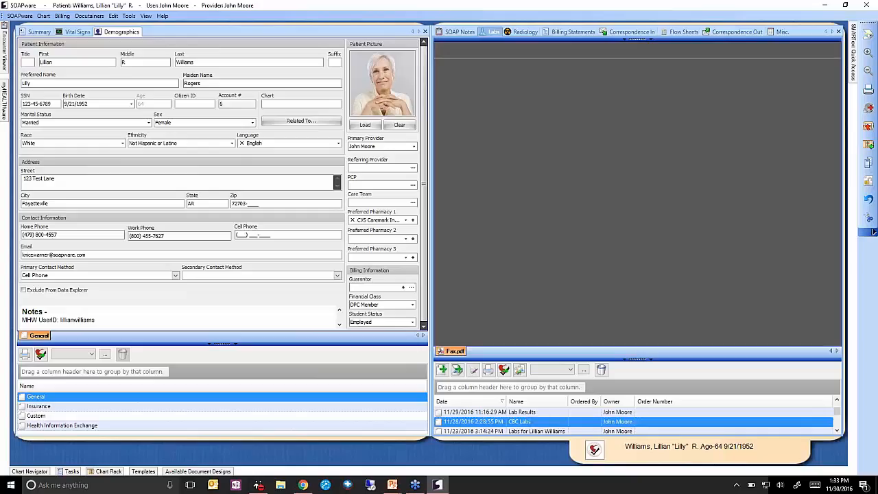
scroll(488, 424, "down", 3)
left_click(487, 414)
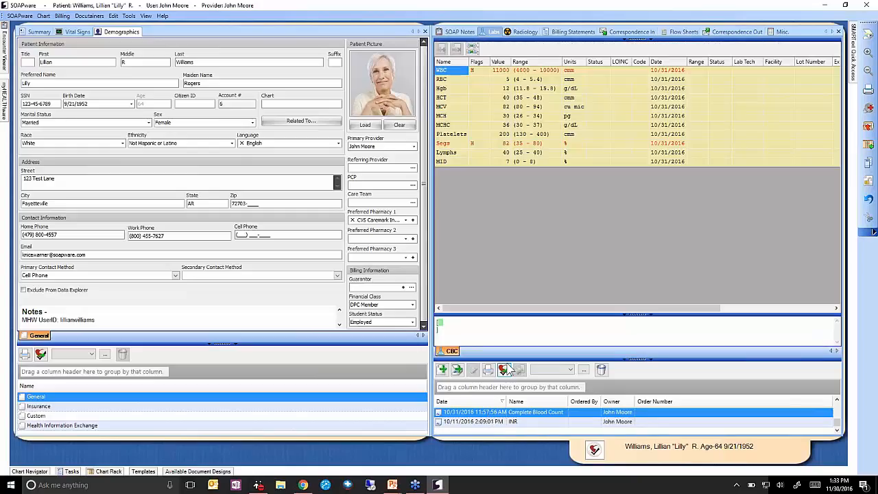
left_click(504, 370)
left_click(515, 395)
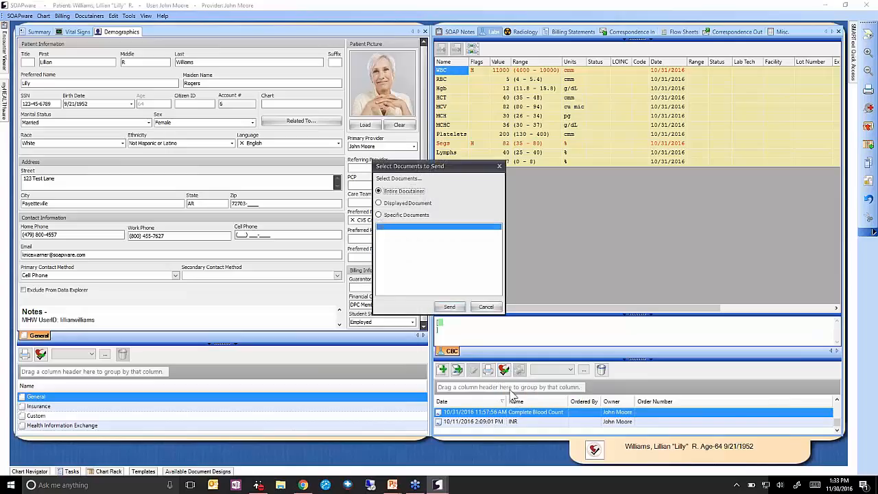
left_click(450, 308)
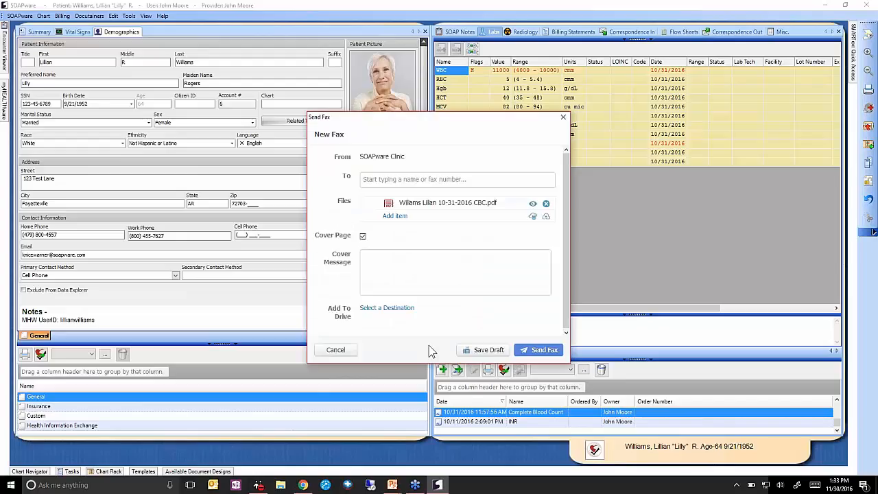
left_click(484, 353)
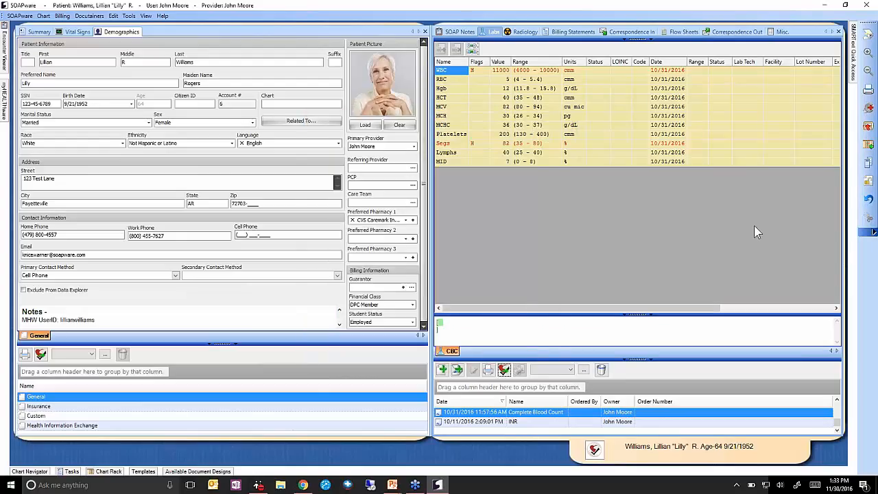
left_click(868, 127)
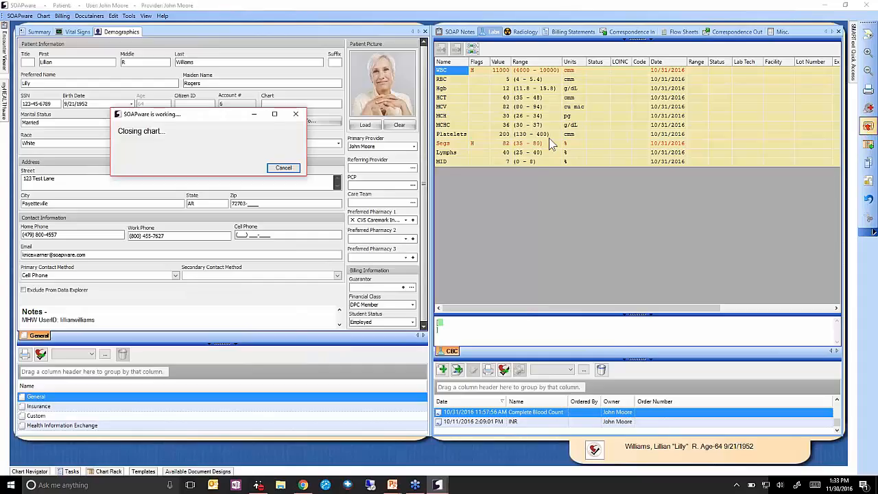
left_click(5, 98)
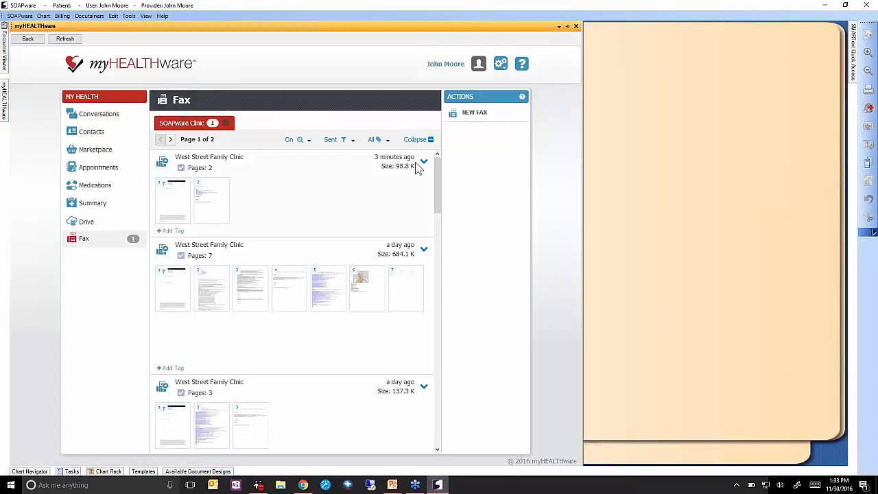
left_click(350, 139)
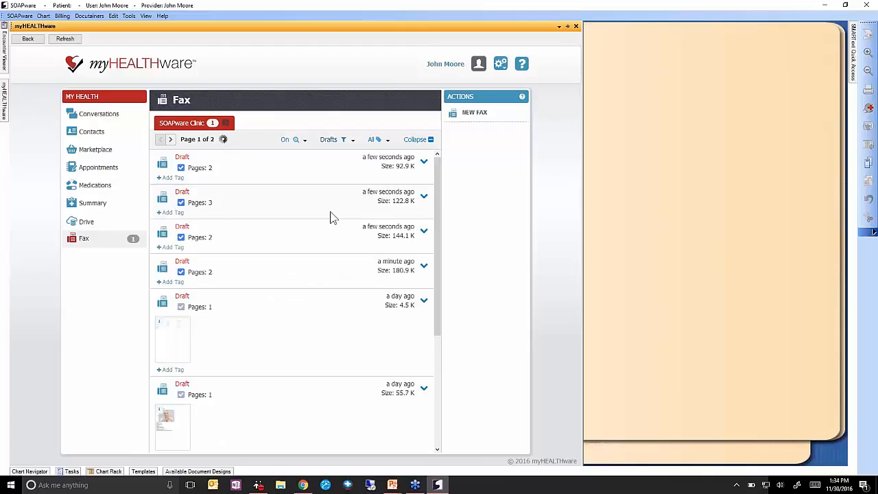
scroll(309, 264, "down", 1)
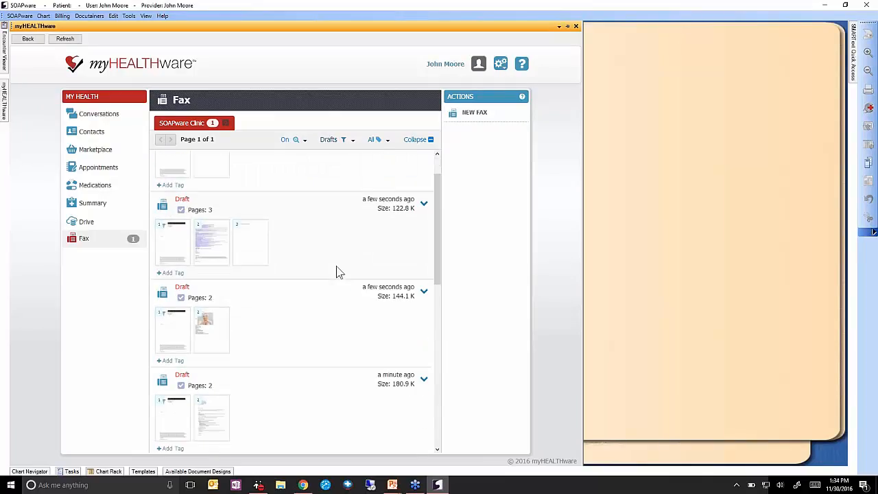
scroll(328, 233, "up", 1)
scroll(323, 245, "down", 2)
scroll(322, 198, "up", 2)
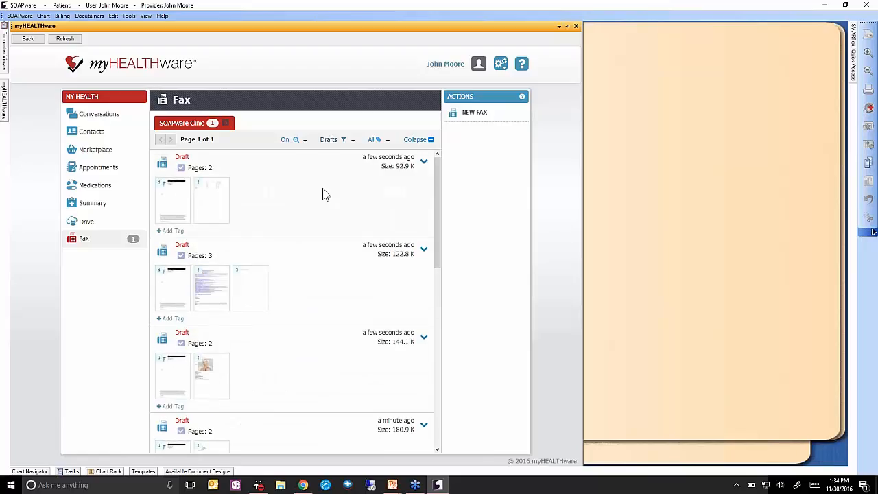
scroll(314, 227, "down", 2)
scroll(313, 288, "down", 1)
scroll(319, 274, "up", 1)
scroll(321, 264, "up", 1)
scroll(327, 299, "down", 1)
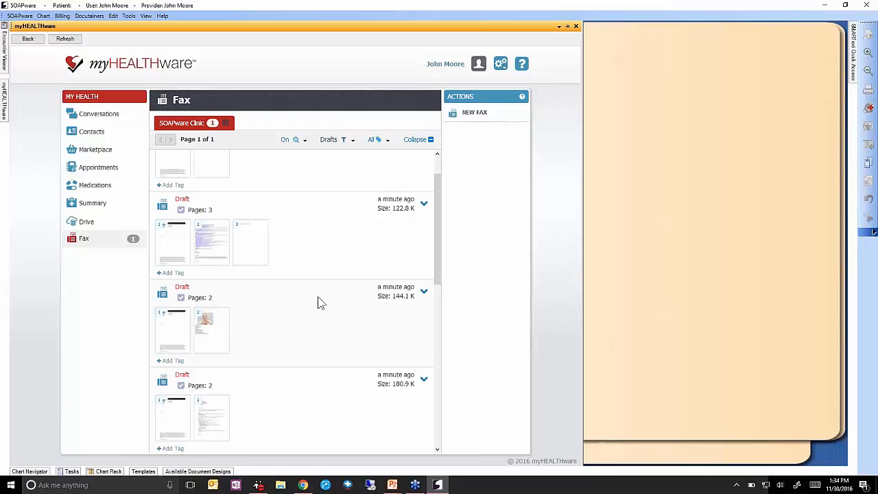
scroll(319, 305, "up", 1)
scroll(320, 305, "down", 2)
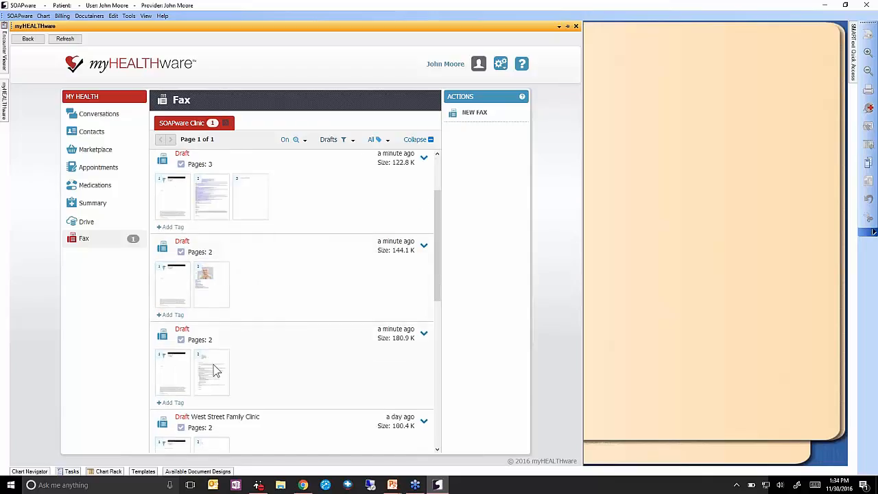
Check page 2 of the 180.9 K, 144.1 K and top drafts, plus pages 2–3 of the 3-page draft.
left_click(213, 369)
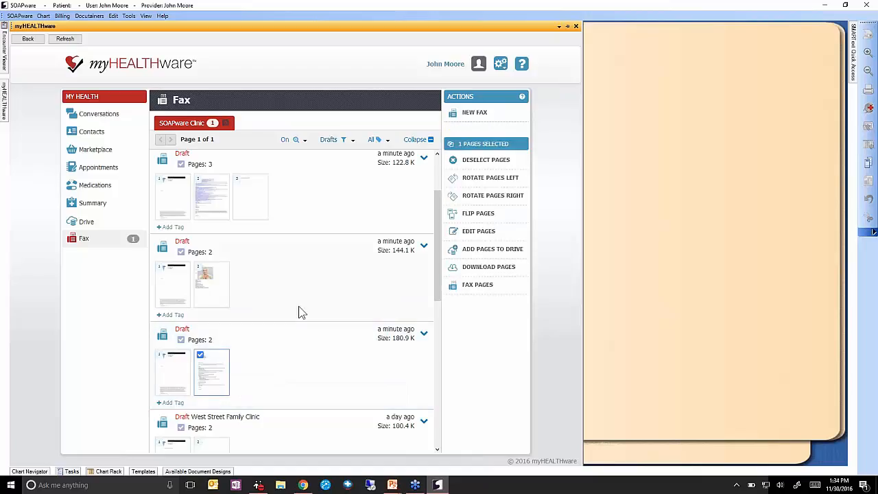
scroll(300, 310, "up", 1)
left_click(225, 332)
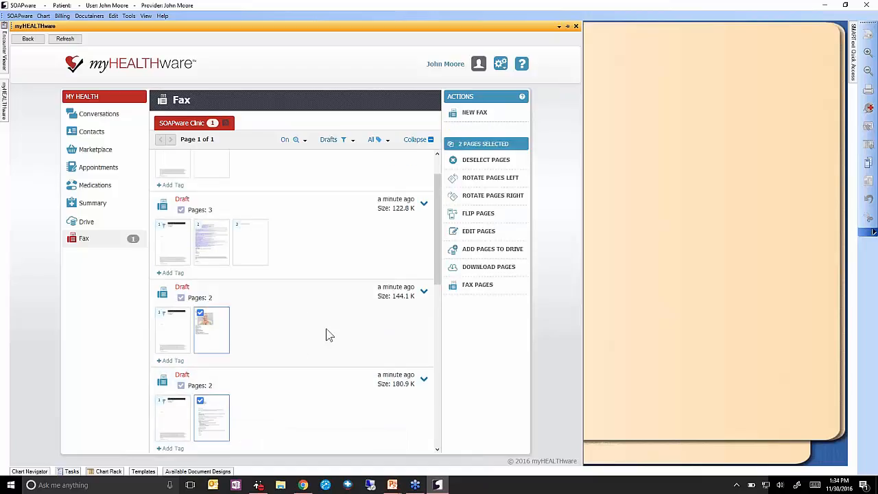
scroll(327, 334, "up", 1)
left_click(229, 197)
left_click(219, 286)
left_click(251, 288)
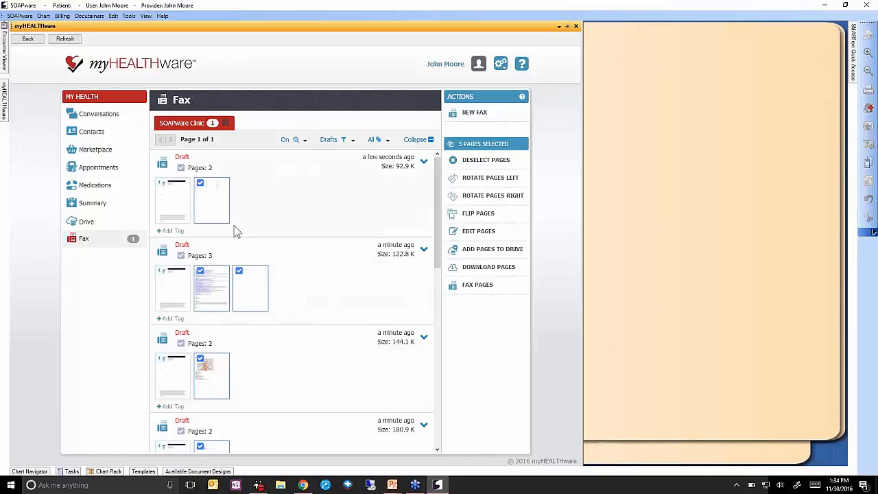
scroll(299, 326, "down", 1)
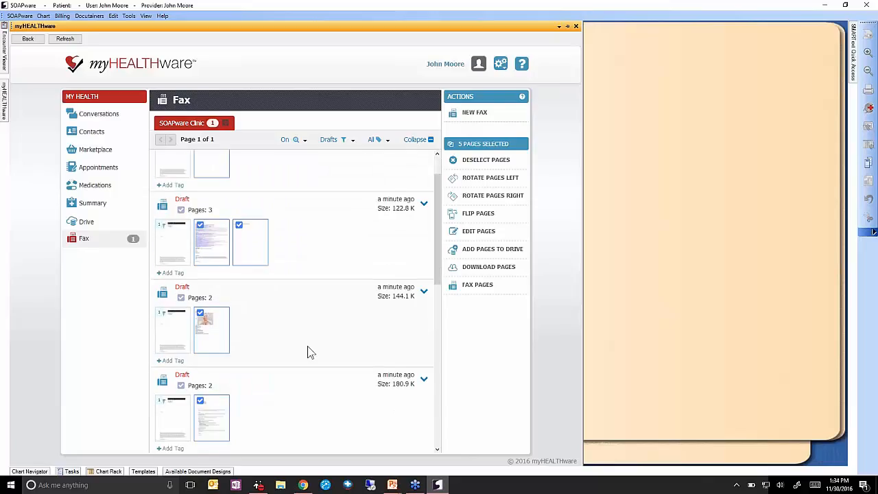
scroll(307, 352, "up", 1)
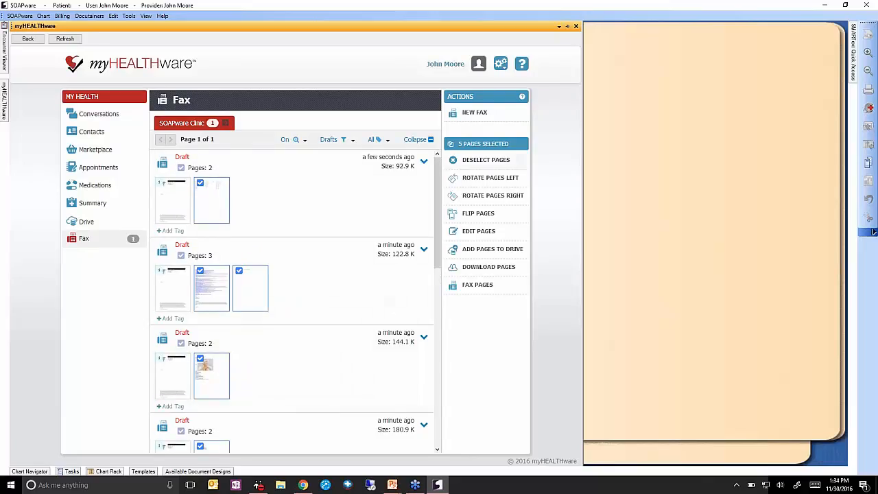
Clear all selections, then select only page 2 of the 180.9 K draft.
left_click(481, 160)
scroll(357, 205, "down", 2)
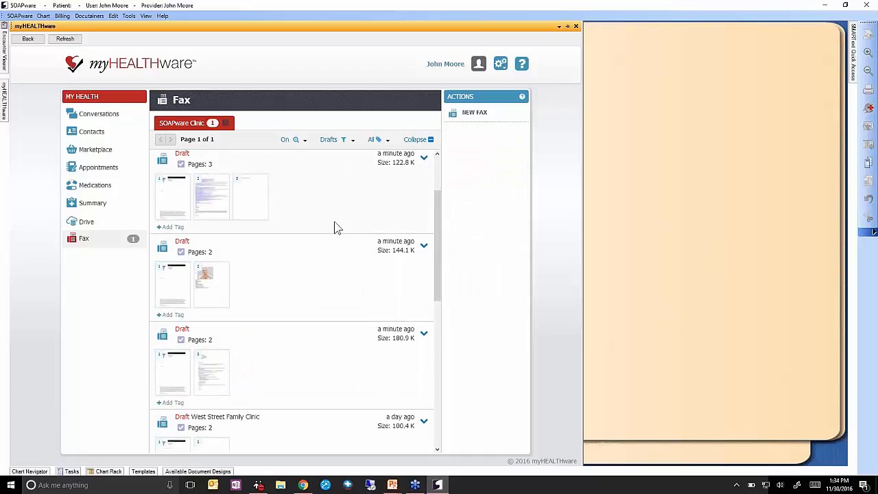
left_click(329, 363)
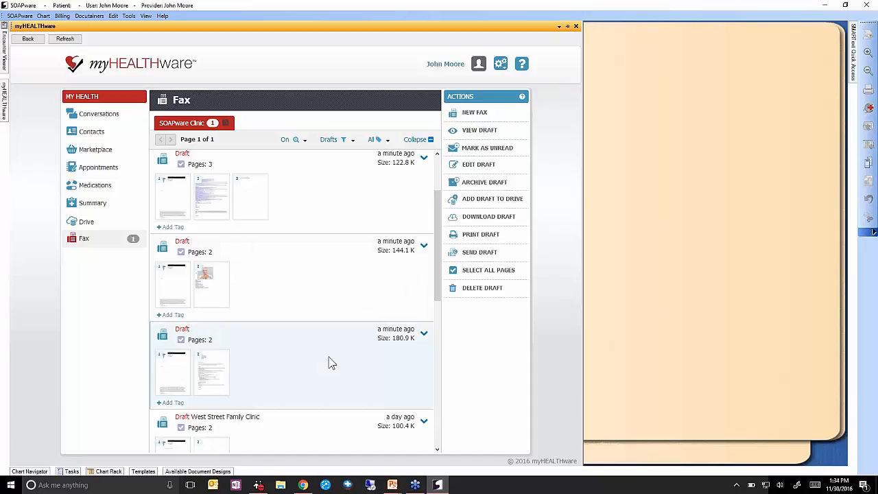
mouse_move(202, 371)
left_click(498, 276)
left_click(172, 374)
Reselect page 2 of the 144.1 K and top drafts and pages 2 and 3 of the 3-page draft.
scroll(274, 304, "up", 1)
left_click(227, 336)
left_click(216, 260)
left_click(256, 254)
scroll(326, 250, "up", 1)
left_click(221, 205)
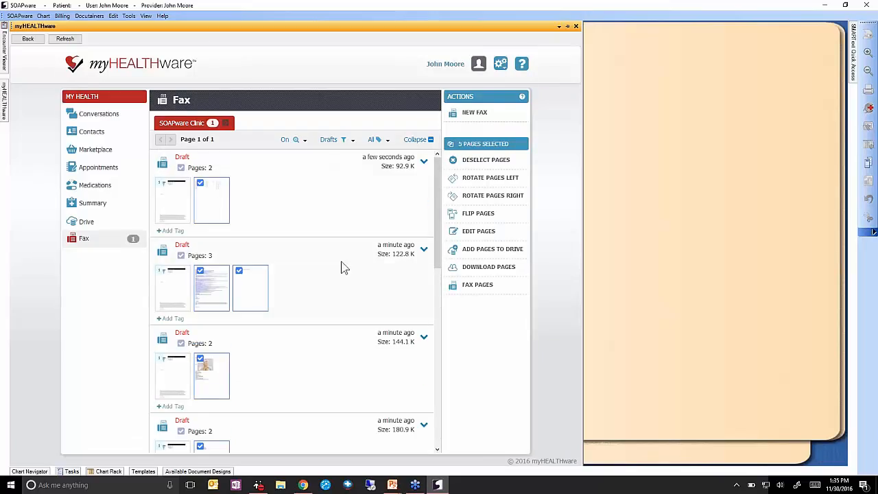
scroll(342, 267, "down", 1)
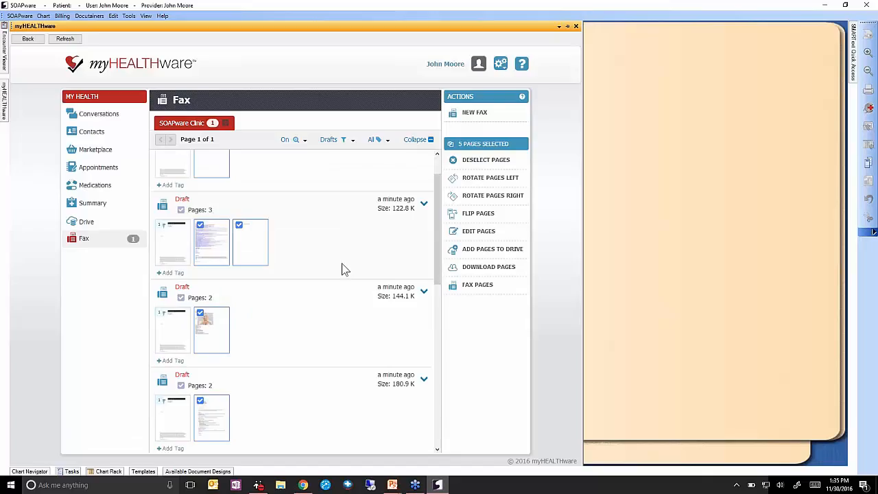
scroll(338, 271, "up", 1)
scroll(284, 376, "down", 1)
scroll(298, 364, "up", 1)
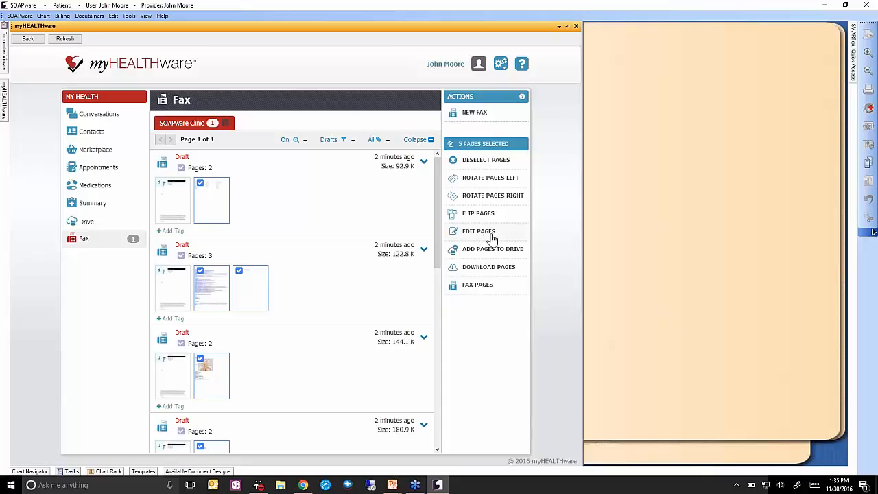
Combine the selected pages into a new fax addressed to West Street Family Clinic.
left_click(474, 286)
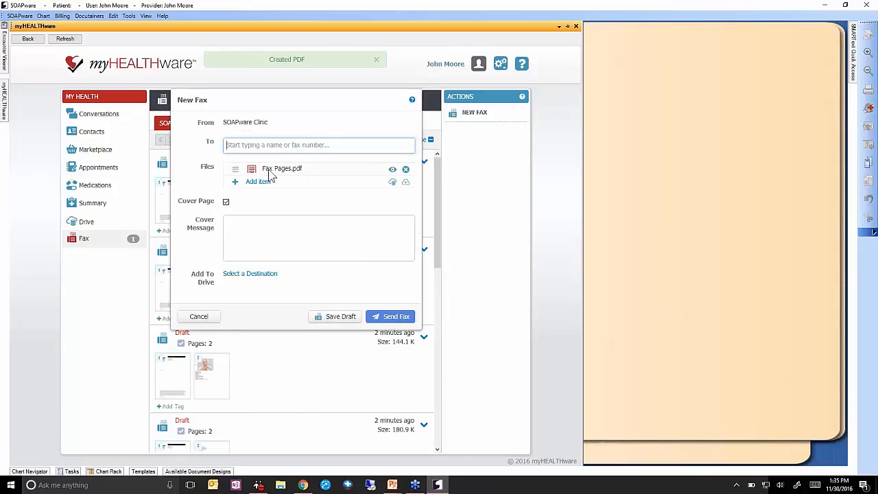
left_click(298, 146)
type("west")
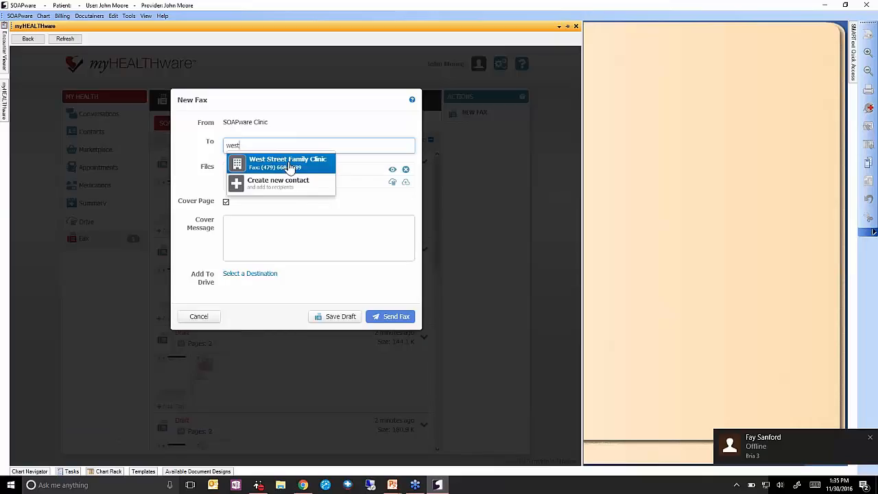
left_click(302, 163)
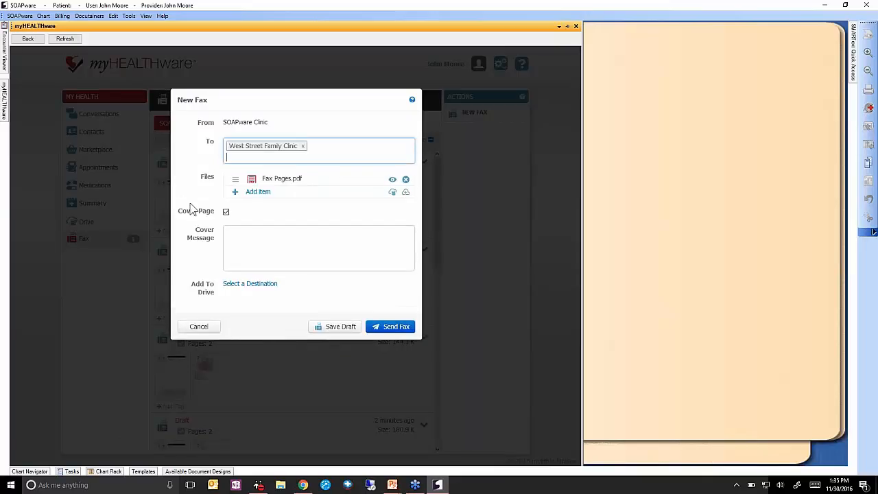
Keep the cover page, add an attention note naming the clinic contact and patient, and send.
left_click(225, 212)
left_click(225, 212)
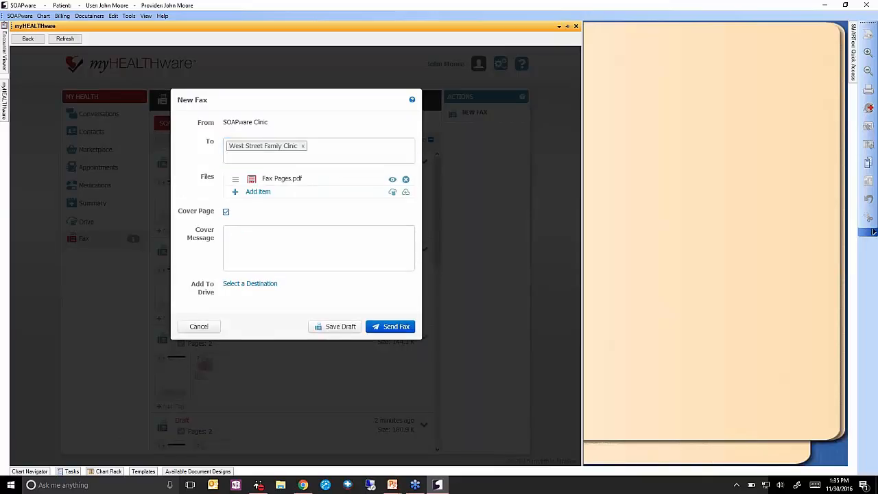
left_click(282, 236)
type("ATTN: Rita")
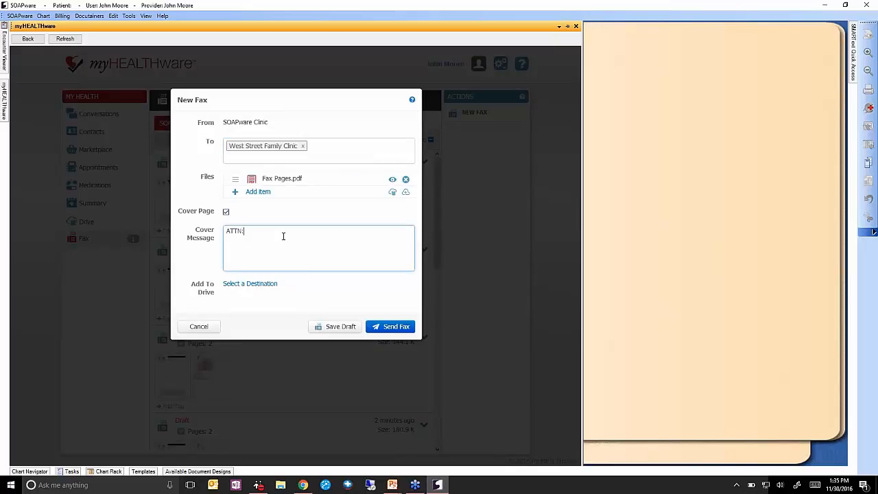
left_click(384, 327)
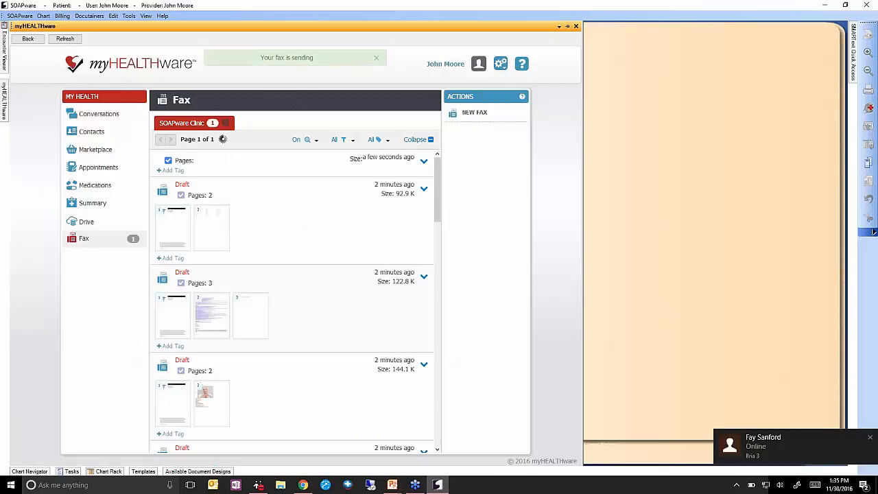
Filter the fax list to Sent faxes and preview the new fax's first page.
left_click(343, 140)
left_click(325, 202)
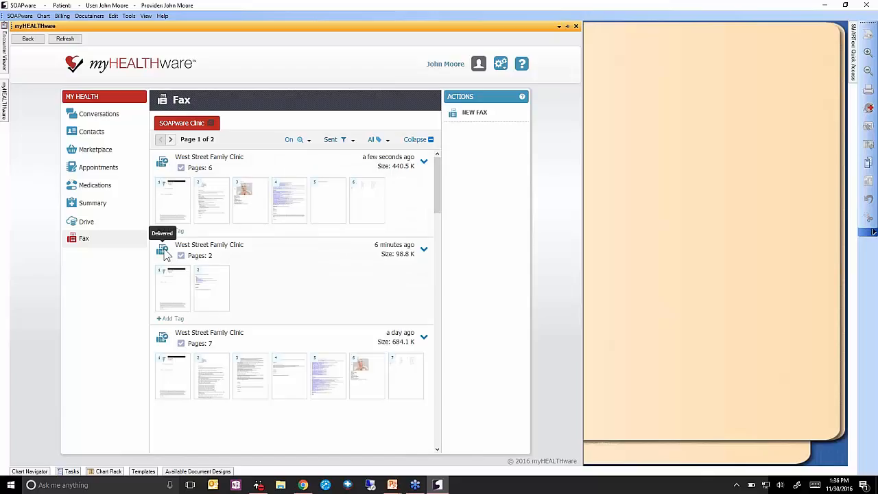
mouse_move(214, 159)
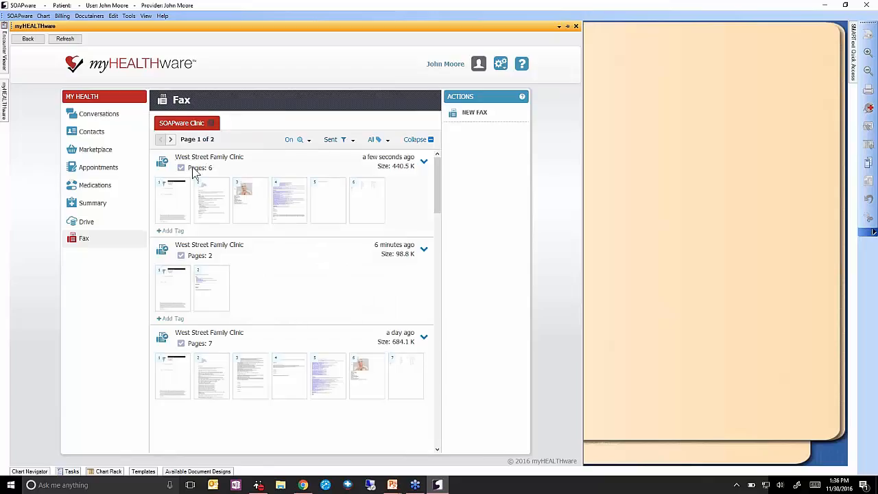
left_click(162, 190)
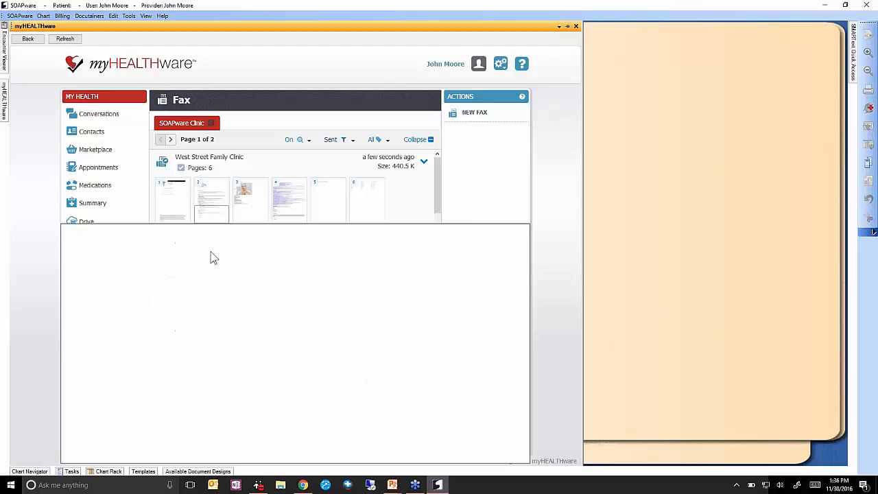
Preview the remaining page thumbnails and select the new 6-page West Street Family Clinic fax.
mouse_move(212, 192)
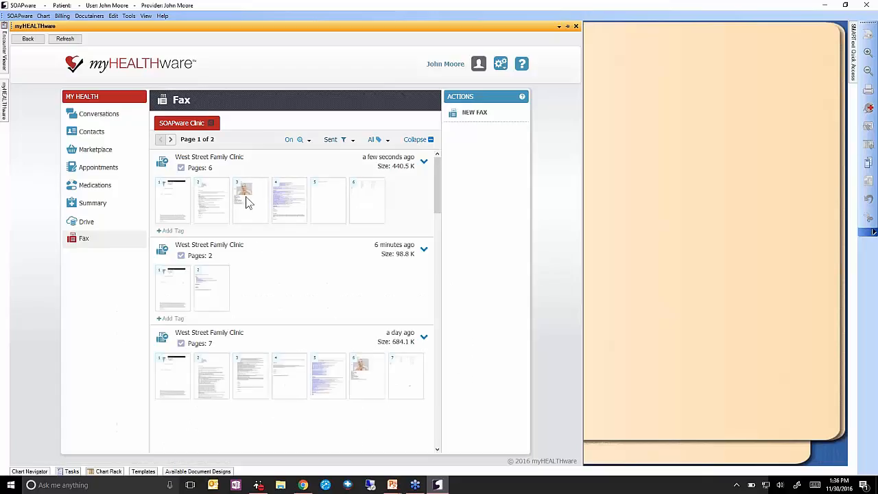
mouse_move(255, 196)
mouse_move(291, 199)
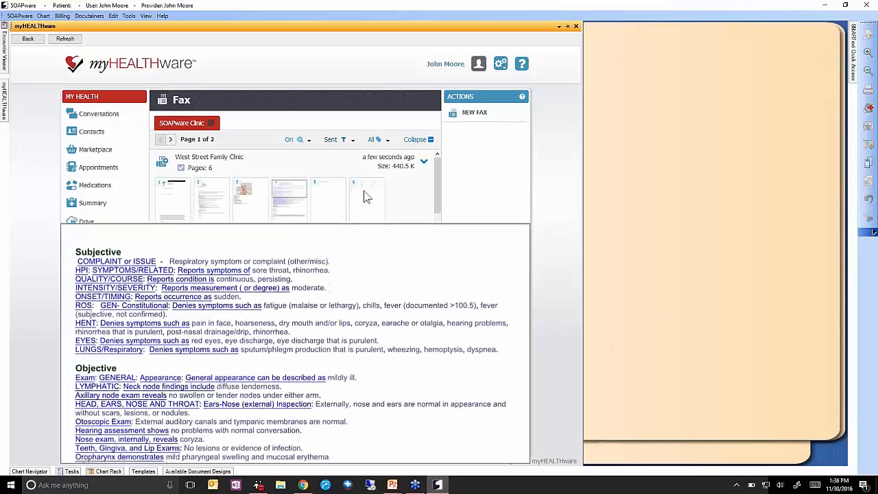
mouse_move(372, 192)
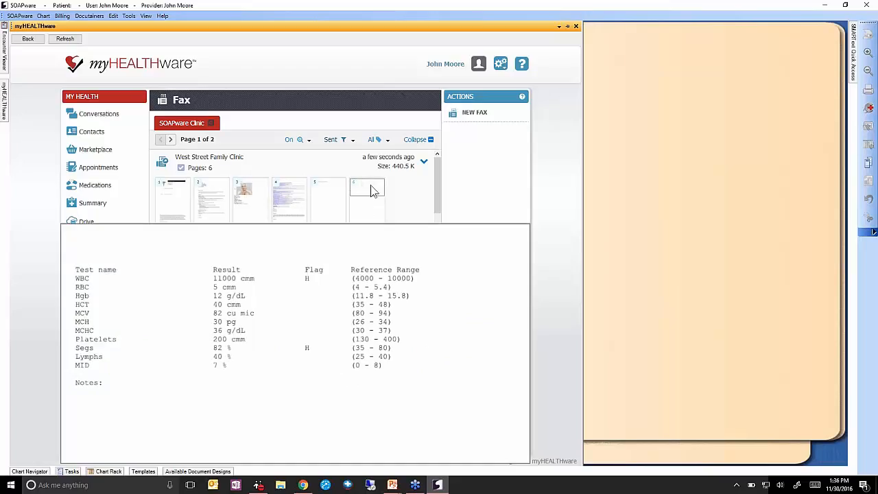
left_click(414, 200)
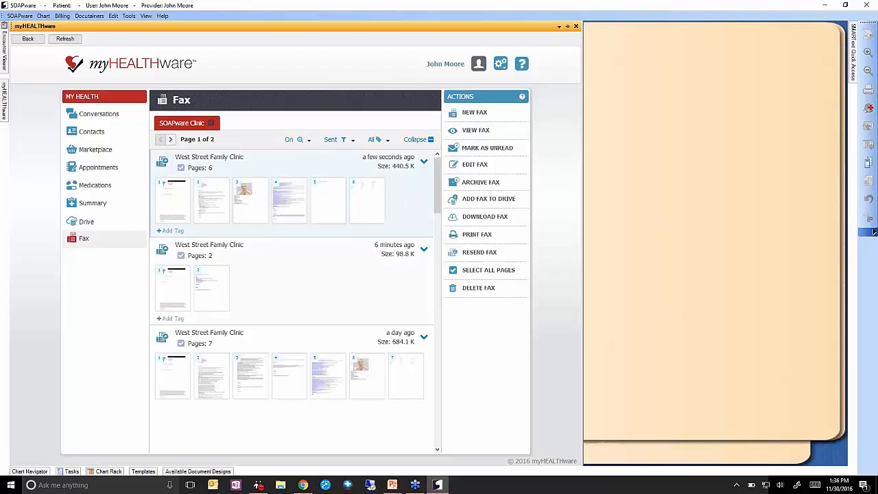
Delete the selected 6-page sent fax and confirm the deletion.
left_click(471, 294)
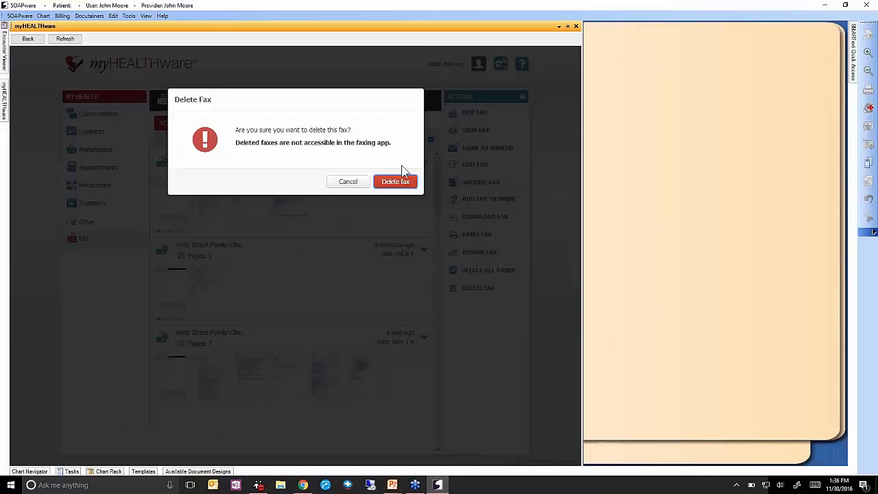
left_click(395, 182)
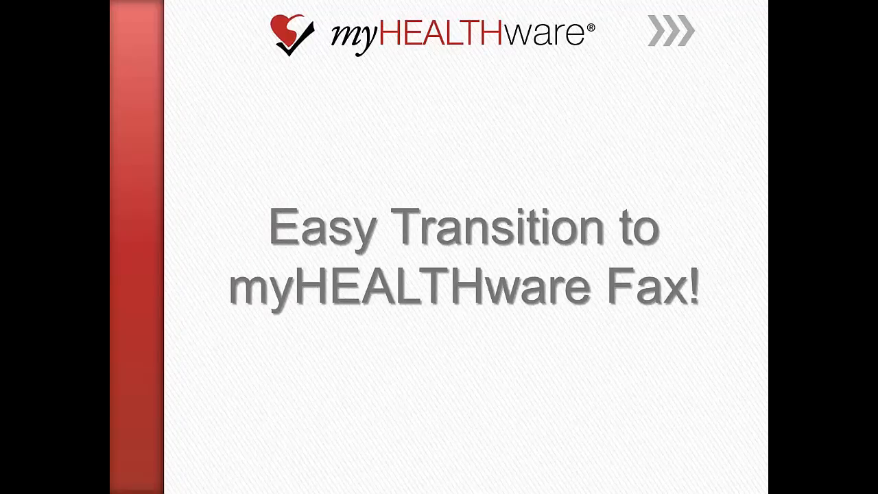
Advance the slideshow from the title slide to the "Two Options:" slide.
left_click(650, 92)
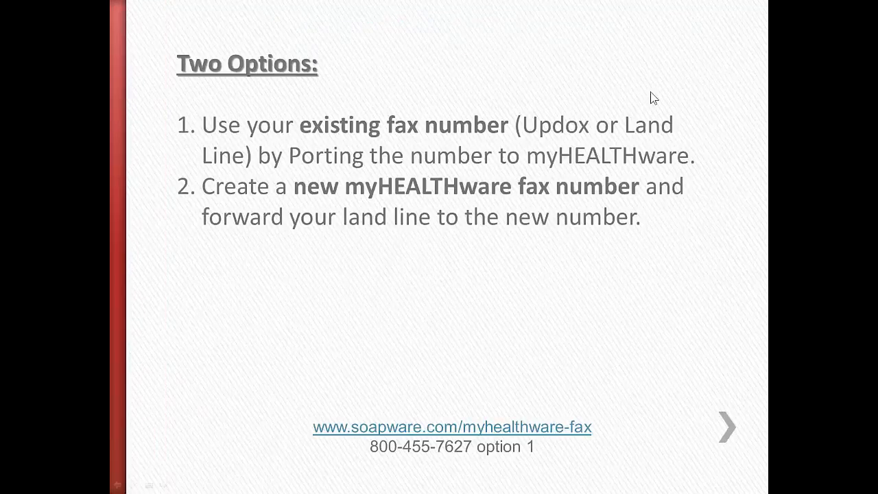